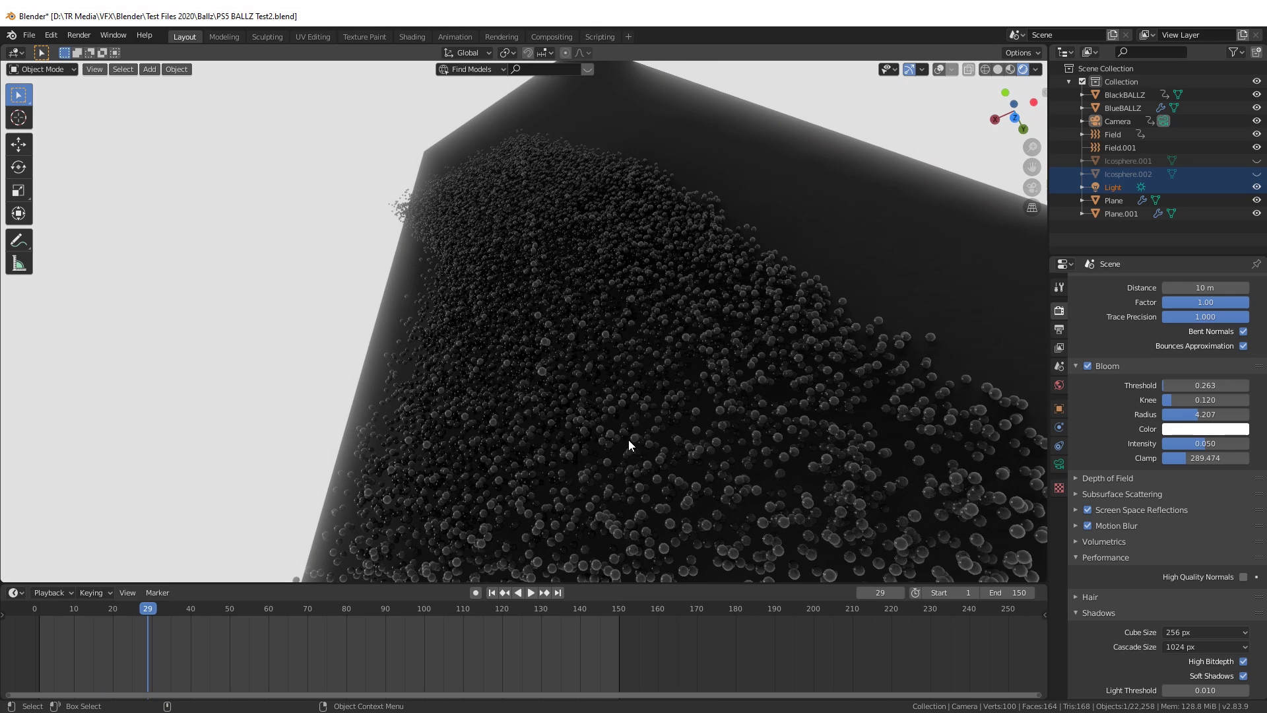
- From a near top-down view of the box, replay the particle simulation from frame 1
scroll(671, 386, down, 3)
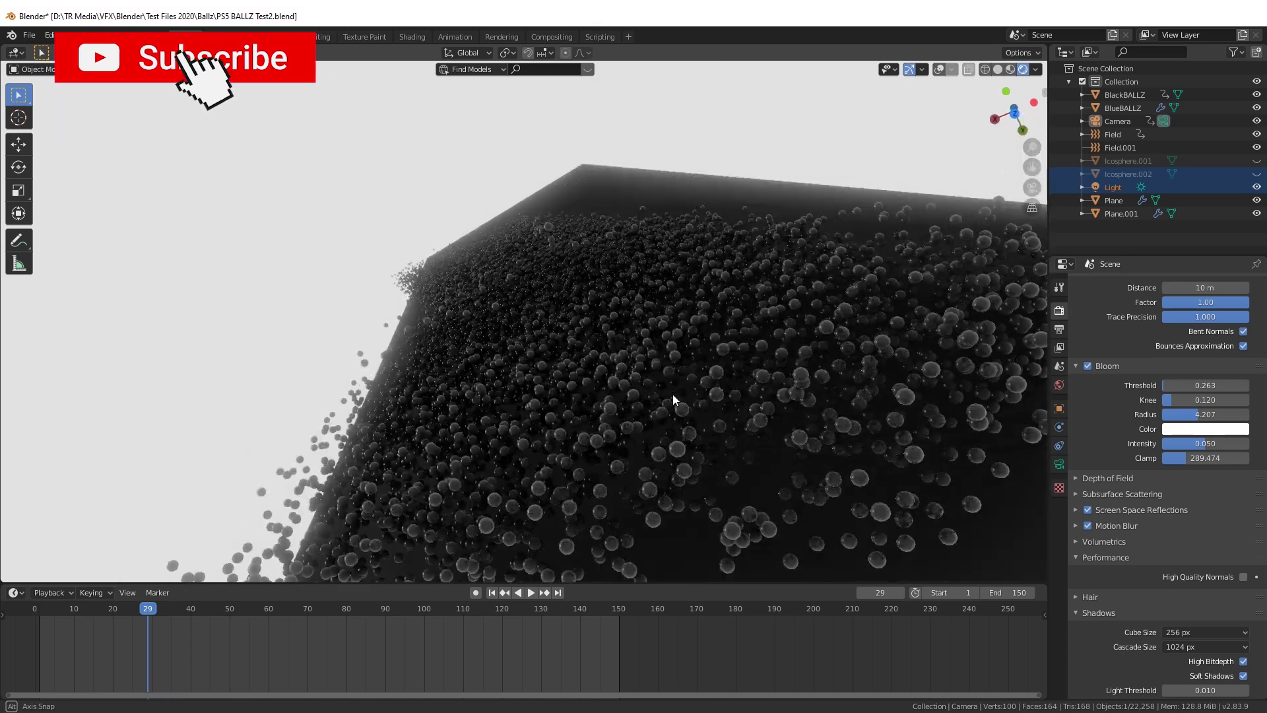
scroll(672, 396, up, 2)
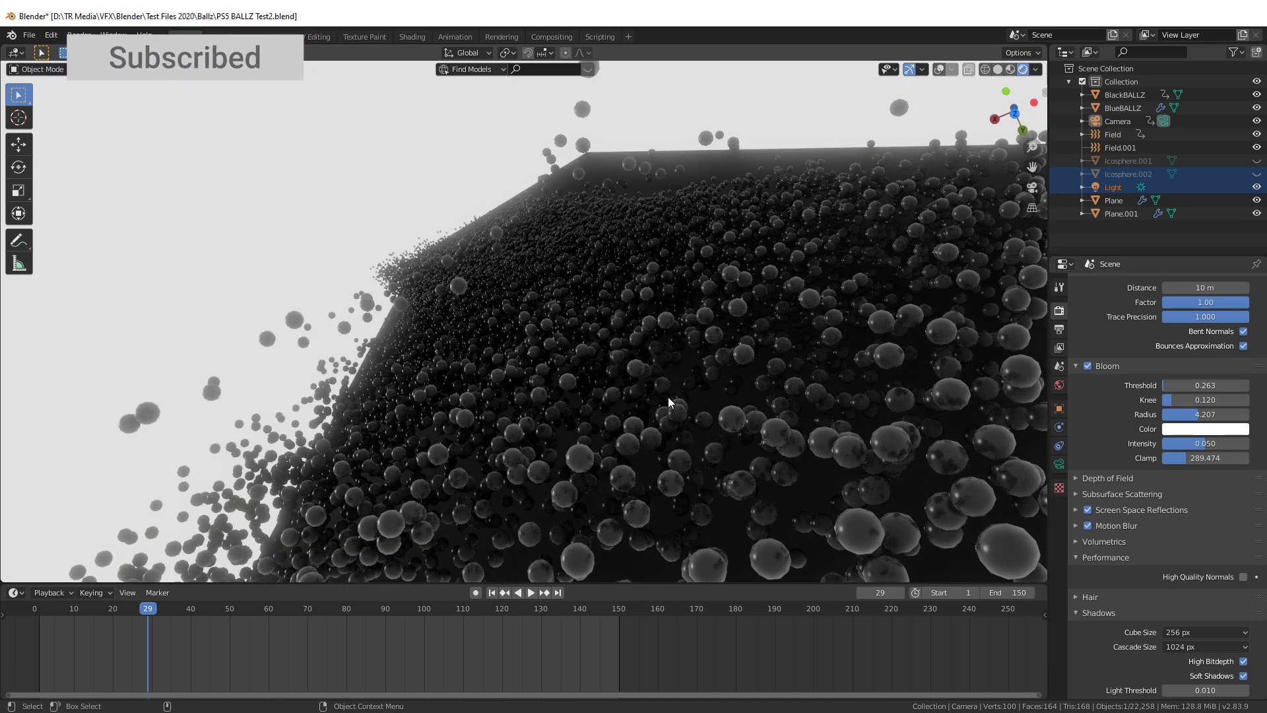
middle_drag(667, 390, 604, 373)
scroll(604, 373, down, 3)
click(48, 613)
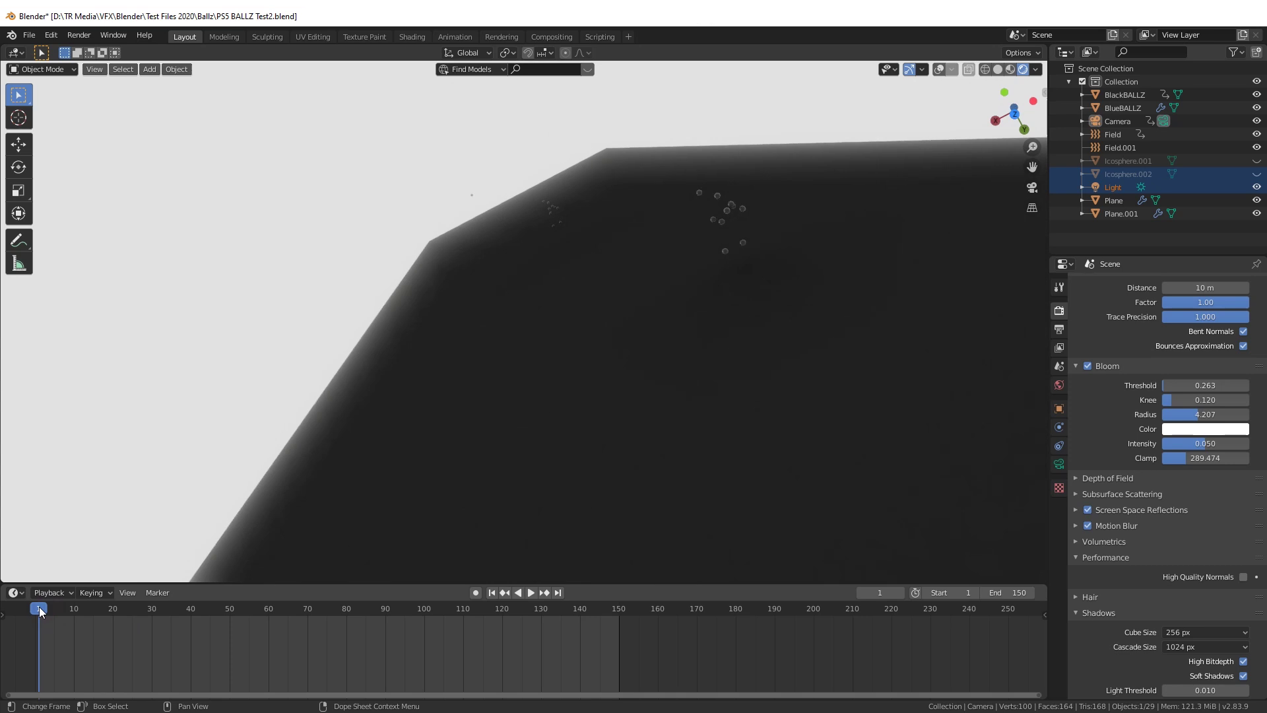
key(space)
middle_drag(598, 396, 661, 405)
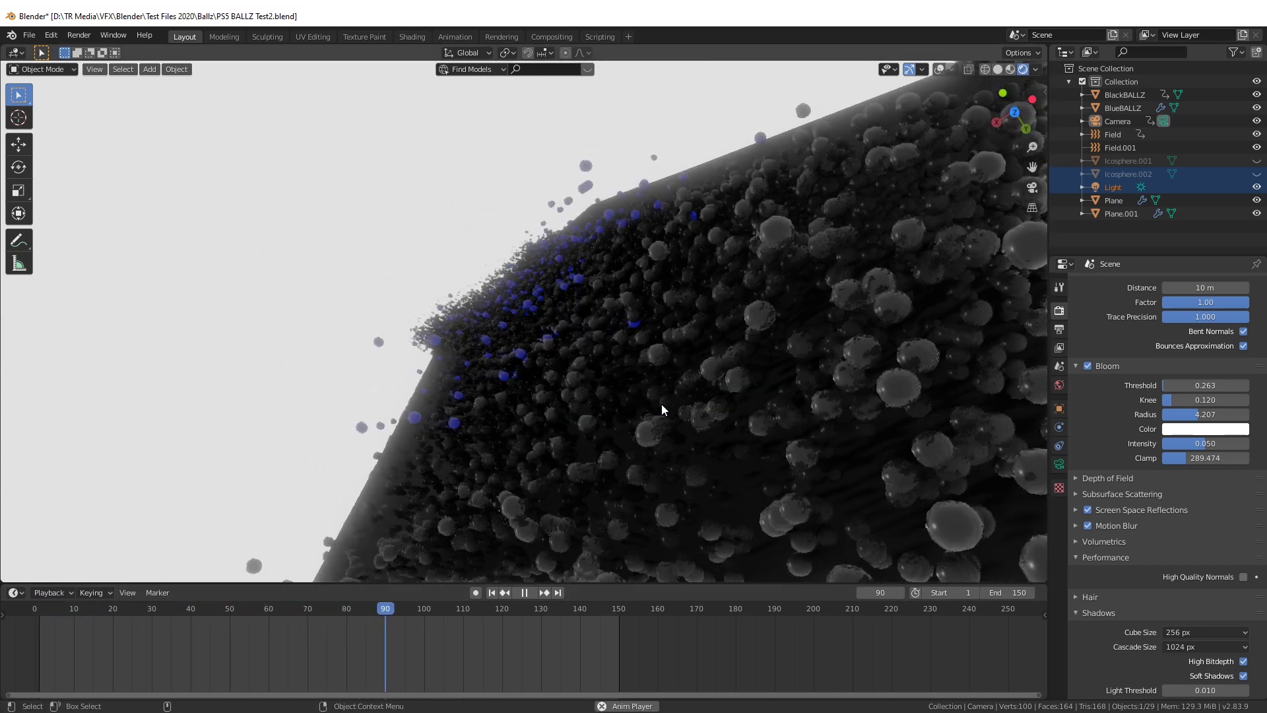
- Switch to the PS5 trailer and seek to the particle-wall shot near 0:21
key(alt+Tab)
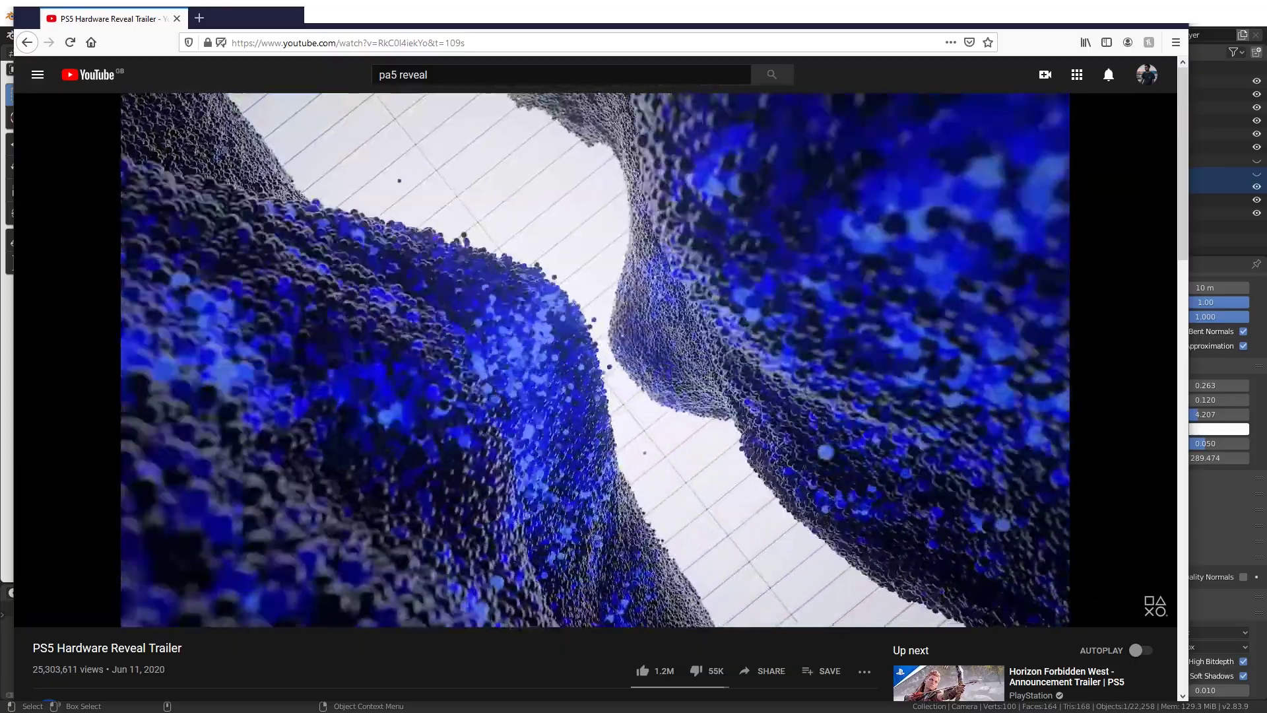
click(149, 602)
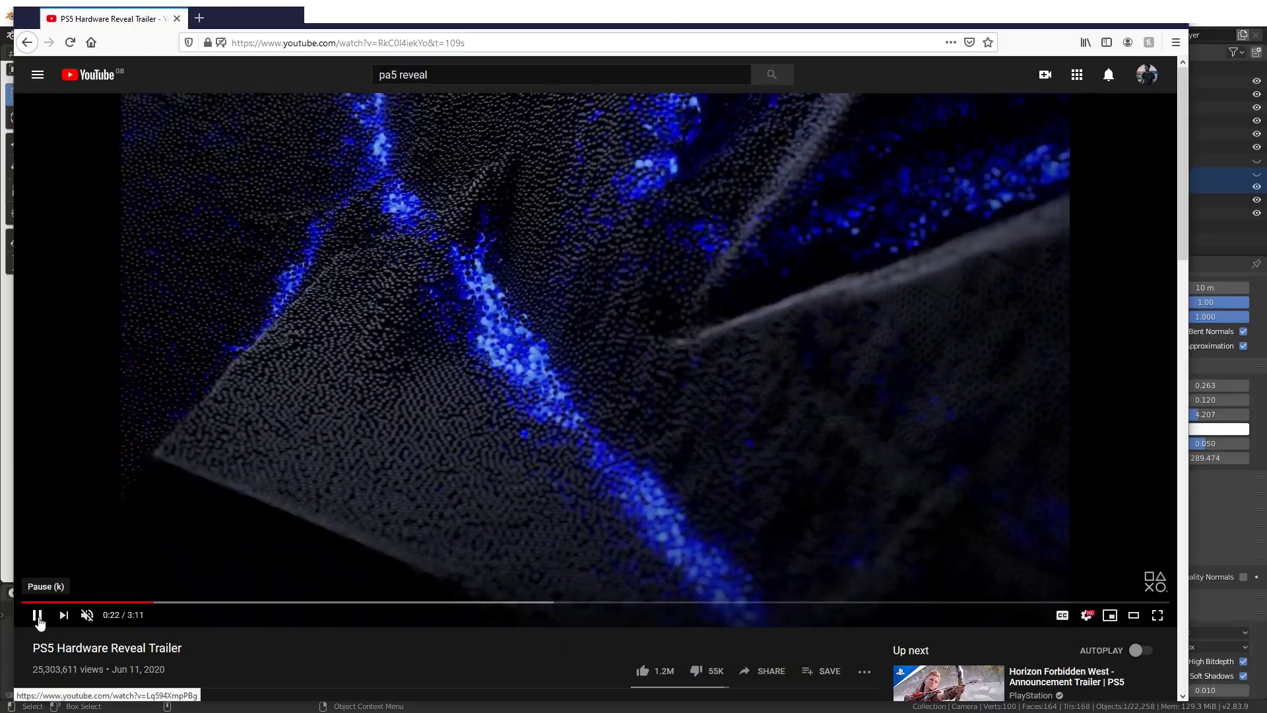
- Pause the trailer at 0:22 and orbit in for a close-up of the Blender spheres
click(36, 615)
key(alt+Tab)
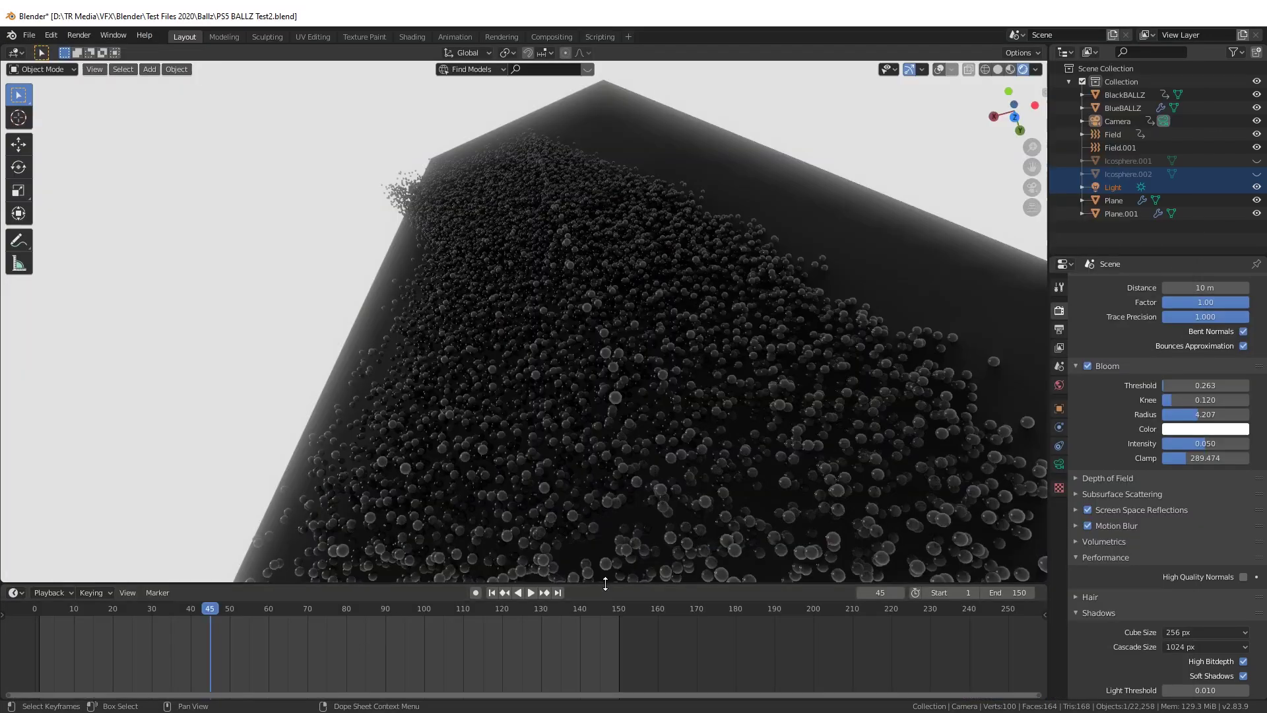
key(alt+Tab)
key(alt+Tab)
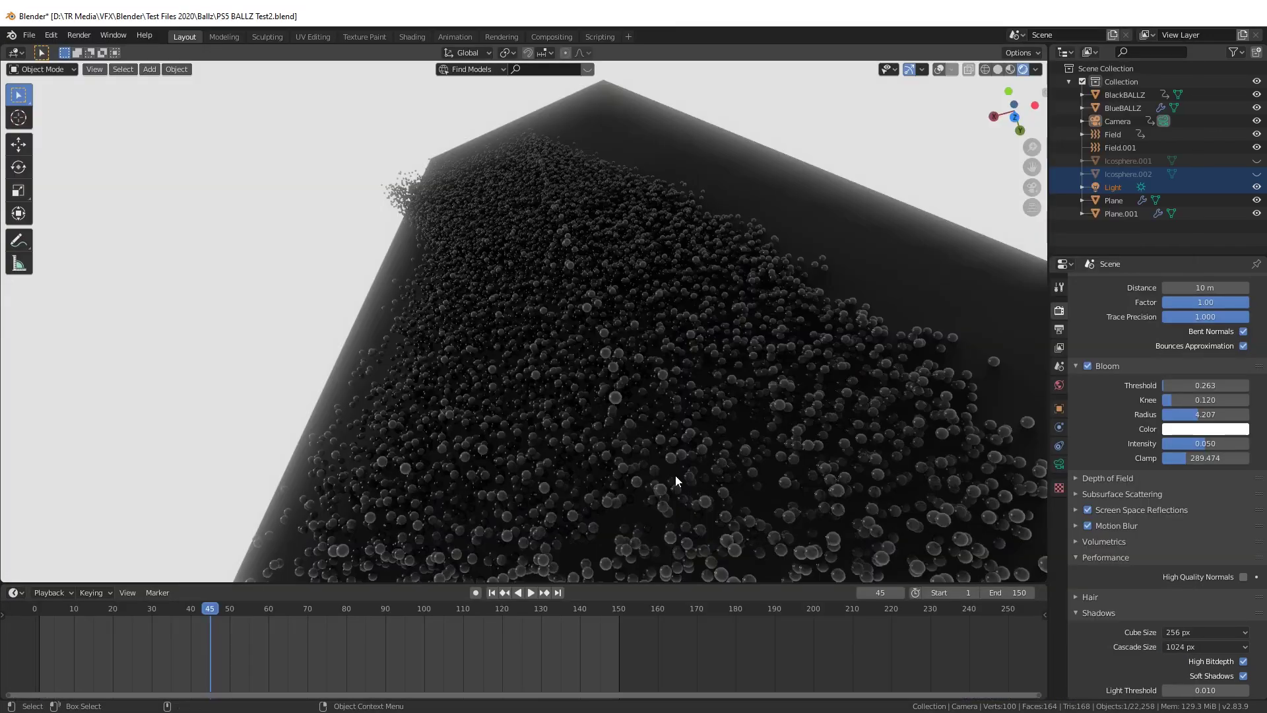
middle_drag(734, 446, 660, 434)
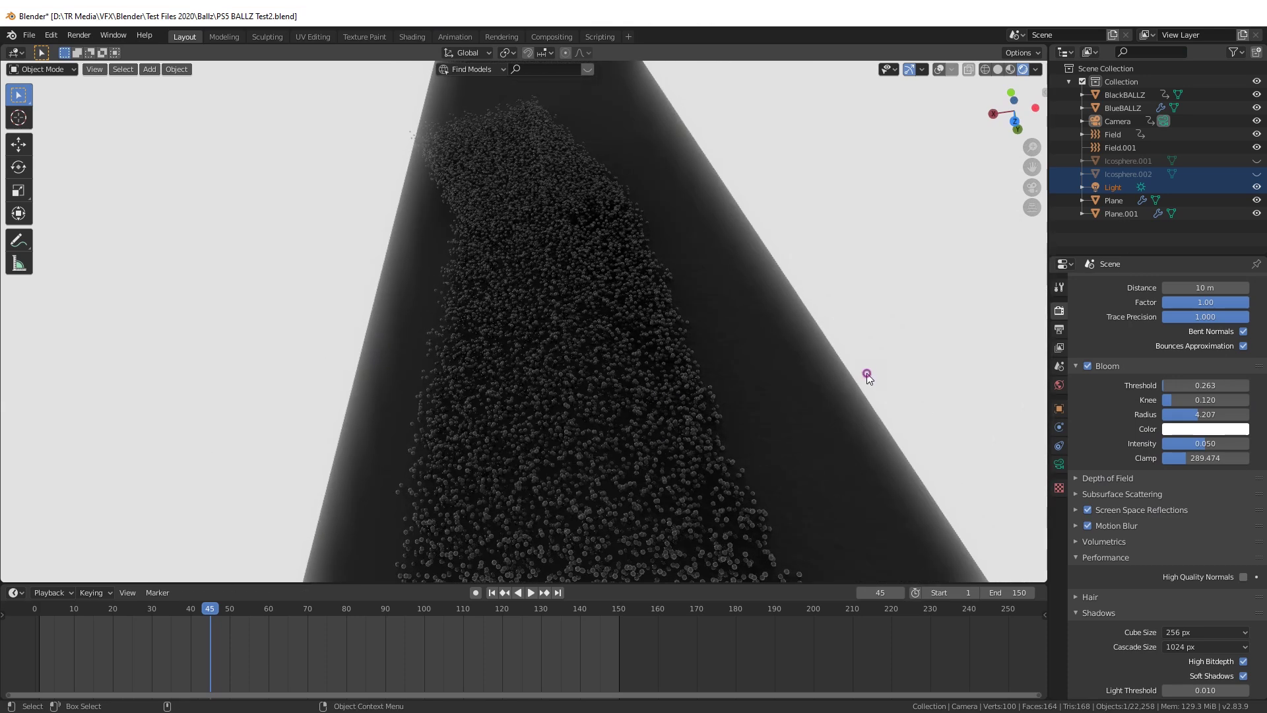
- Hide BlackBALLZ to inspect the remaining spheres, then show it again
click(1258, 94)
scroll(632, 417, up, 5)
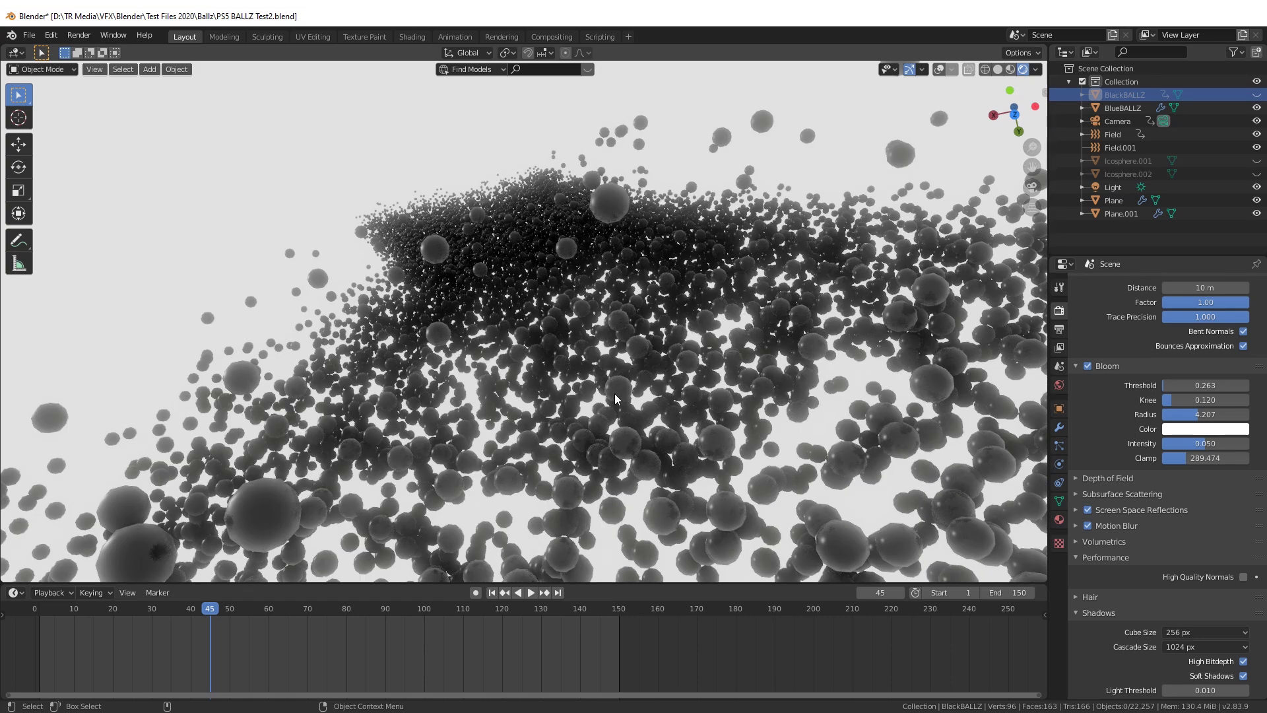
scroll(611, 389, up, 3)
middle_drag(611, 371, 573, 359)
scroll(616, 446, down, 5)
scroll(474, 363, up, 3)
scroll(490, 355, up, 3)
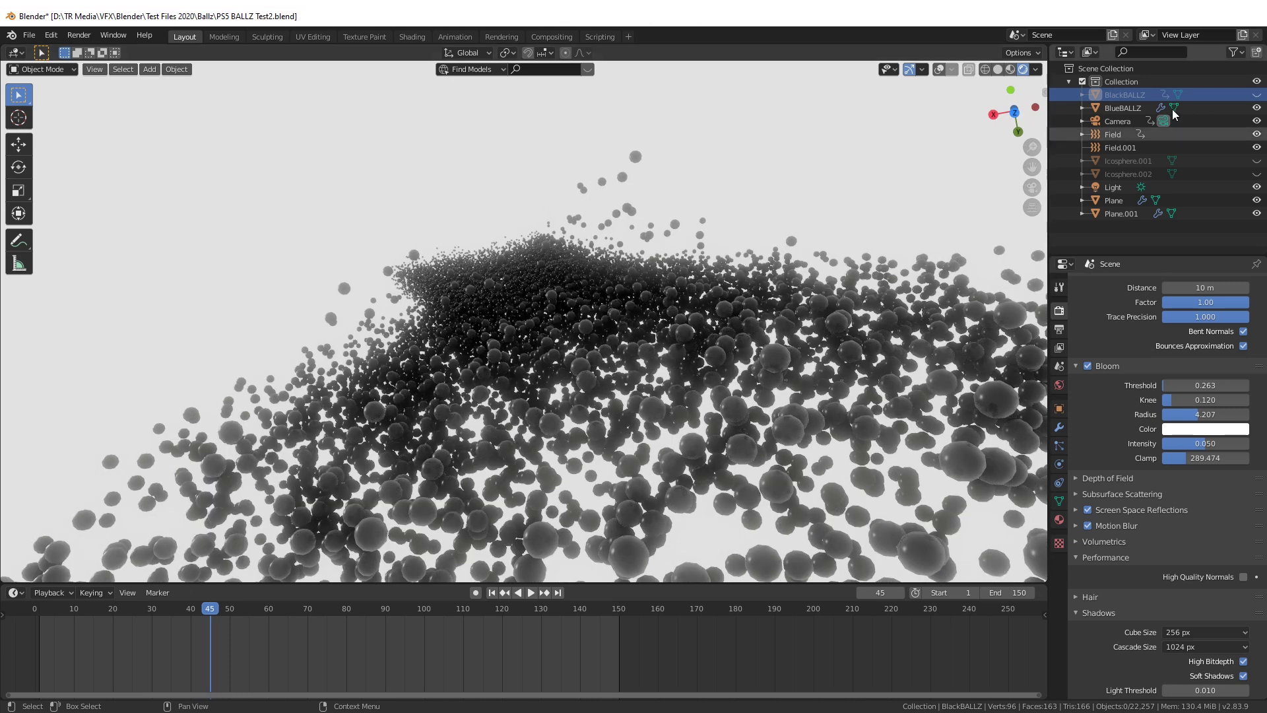
click(1256, 95)
- Rewind the trailer to about 0:14 and compare it with the Blender particle pile
key(alt+Tab)
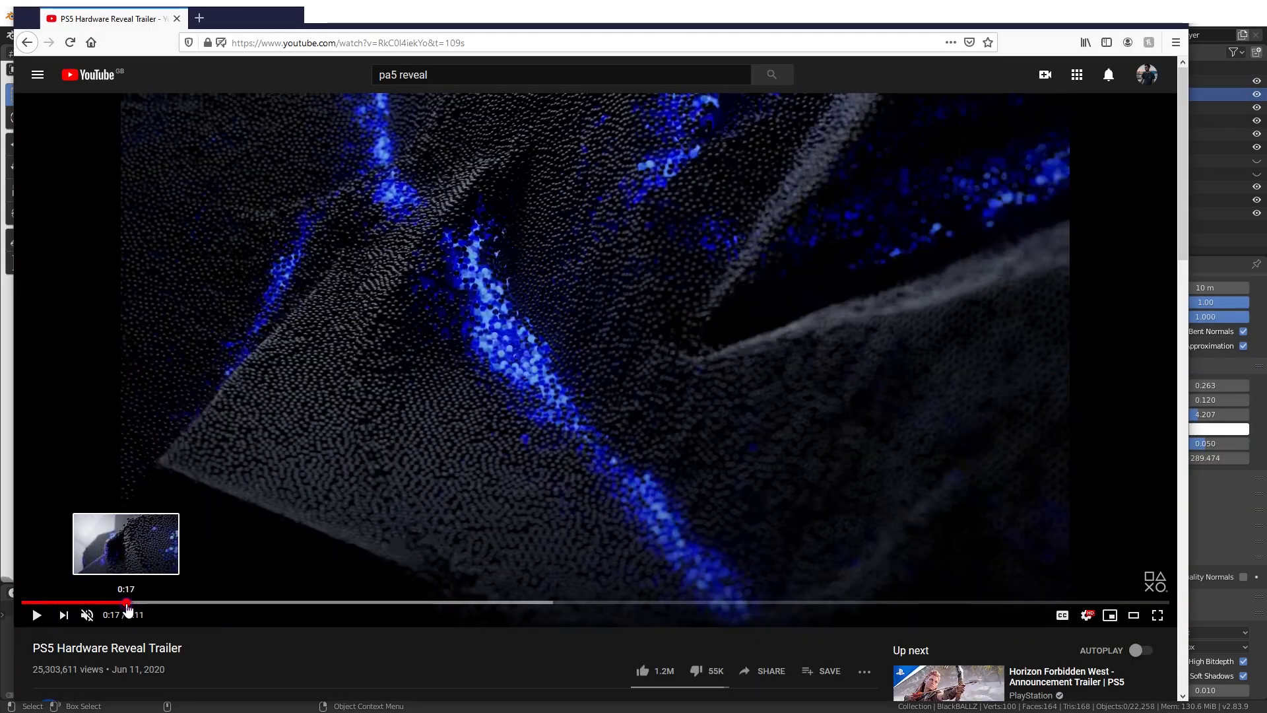
drag(128, 609, 112, 609)
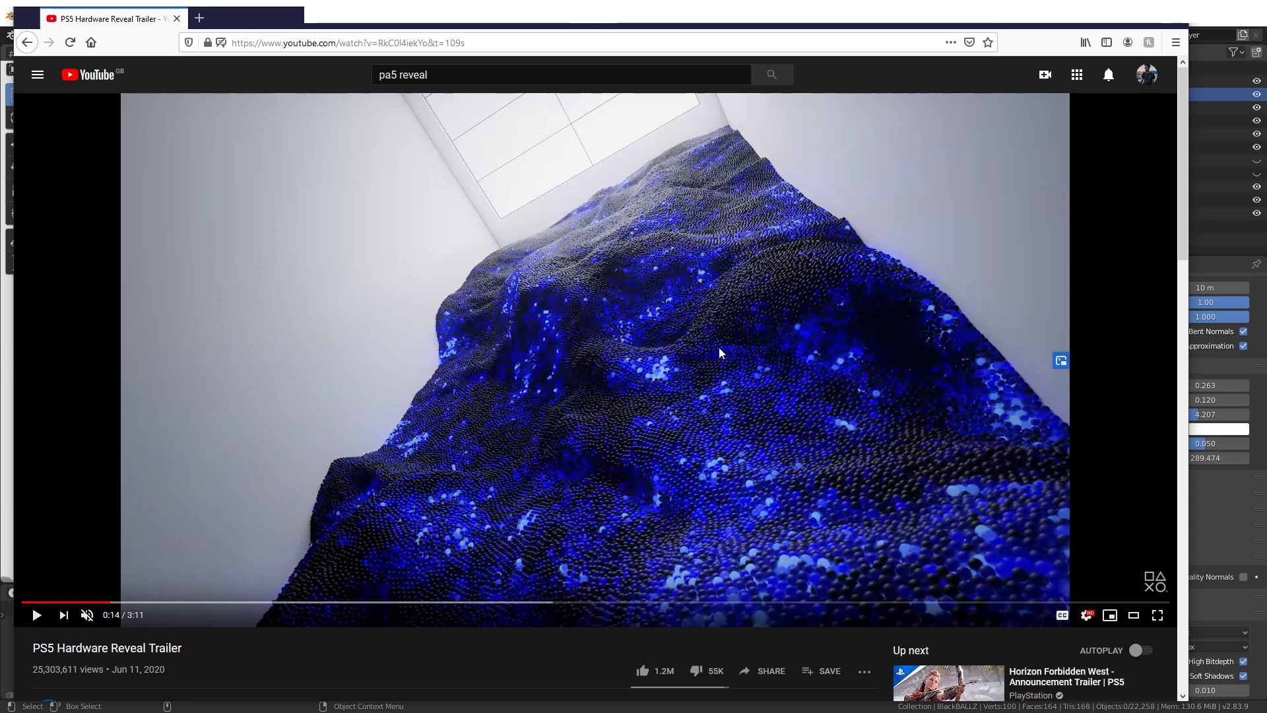
key(alt+Tab)
middle_drag(650, 365, 652, 375)
key(alt+Tab)
- Back in Blender, orbit to a low grazing view of the particle pile
key(alt+Tab)
scroll(651, 368, up, 2)
middle_drag(651, 368, 671, 397)
key(alt+Tab)
key(alt+Tab)
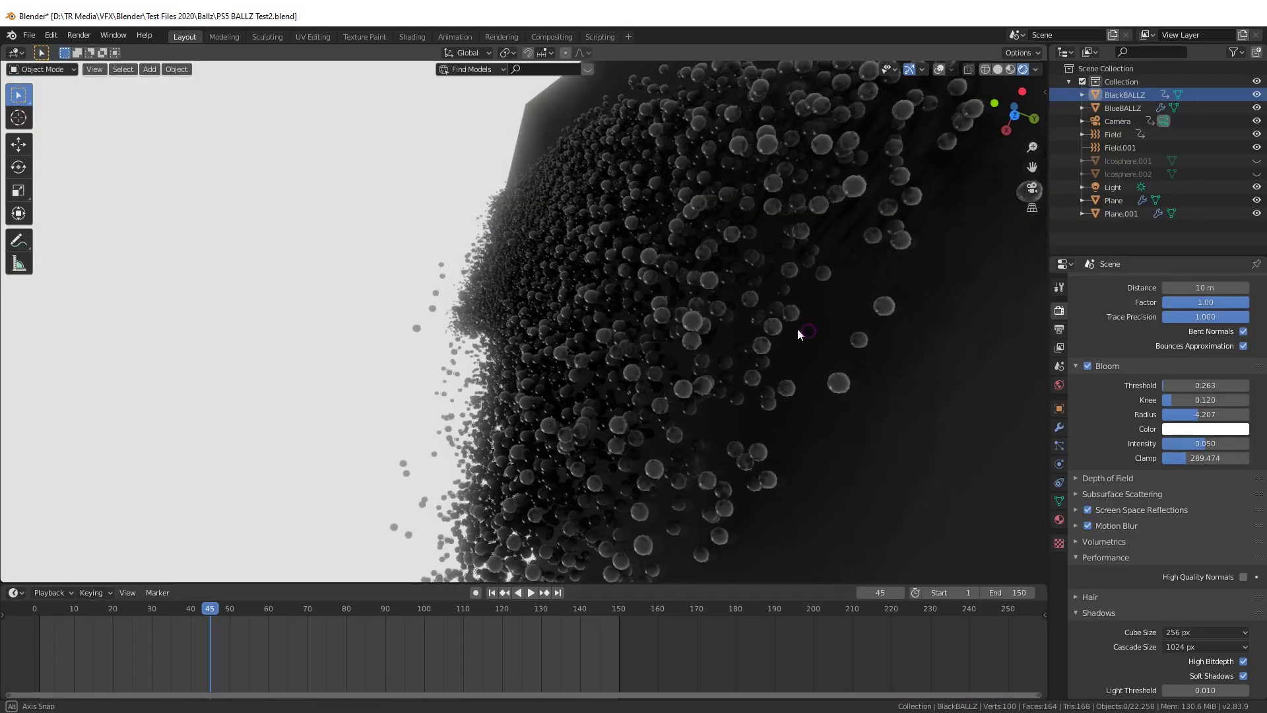
middle_drag(797, 334, 722, 390)
scroll(720, 393, up, 3)
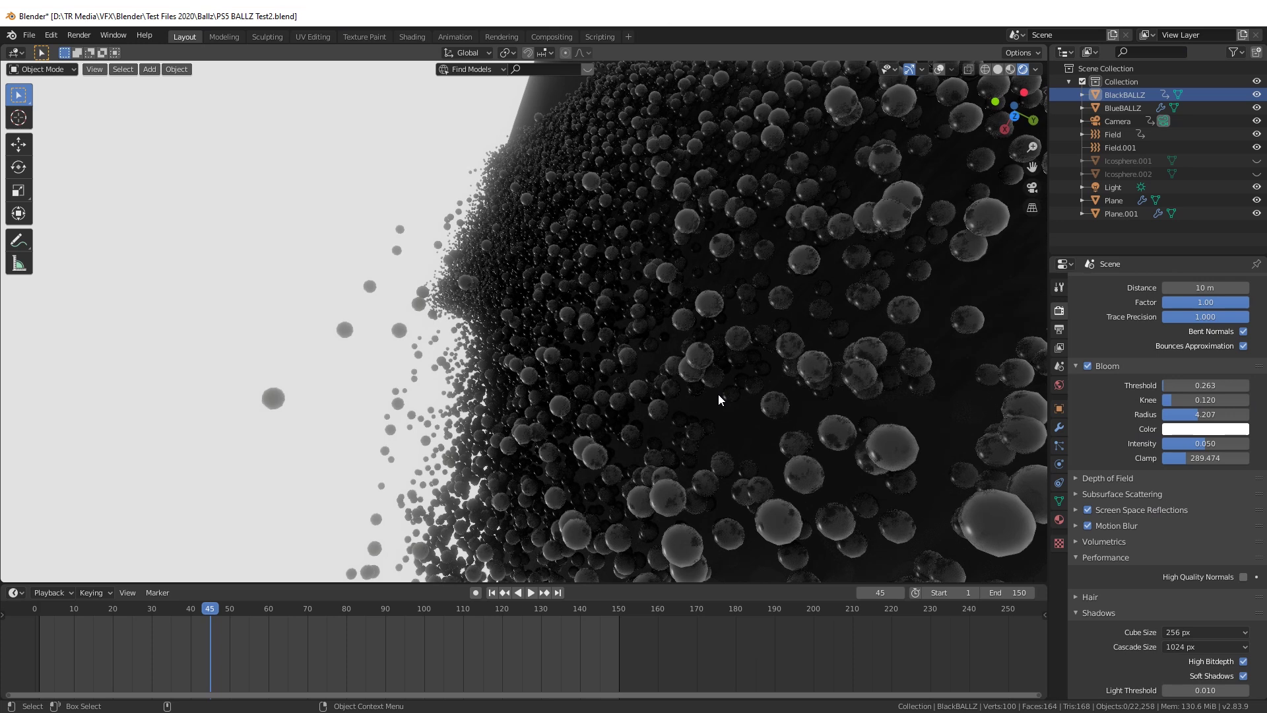
- Play the animation through the active camera, stop at frame 137, then orbit out
click(94, 73)
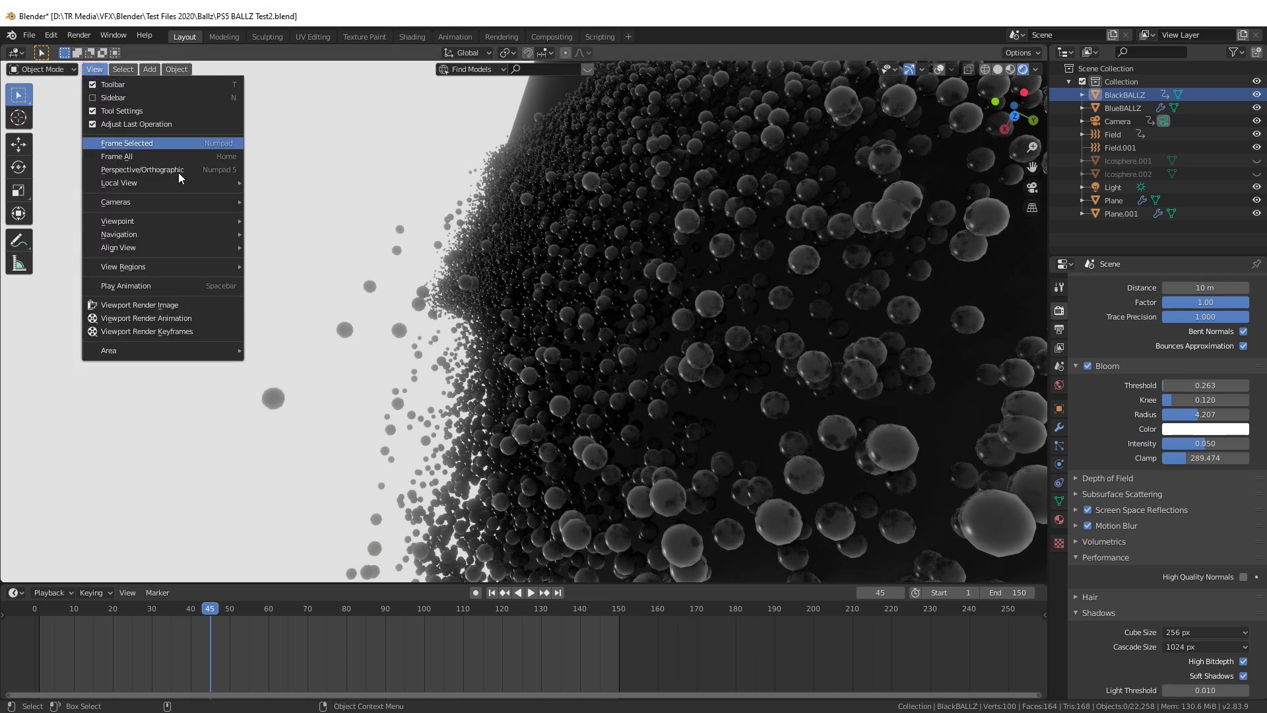
click(288, 214)
scroll(676, 351, up, 2)
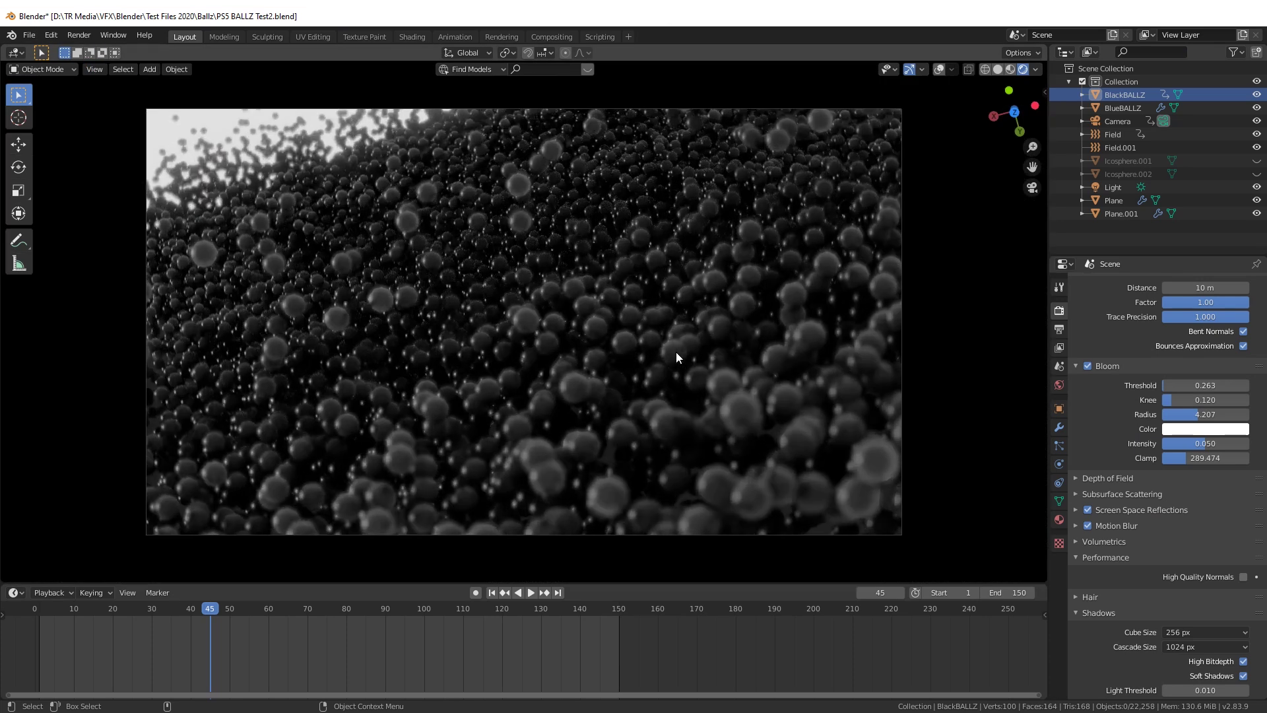
key(space)
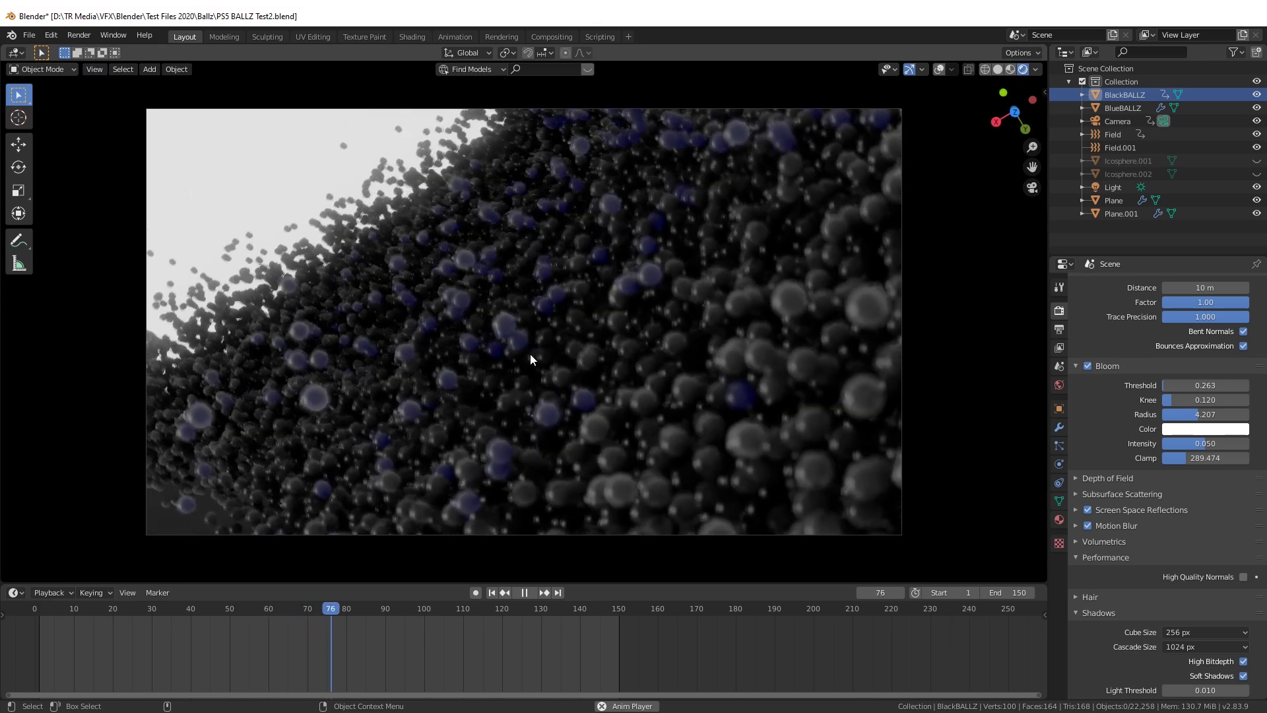
key(space)
middle_drag(670, 425, 708, 362)
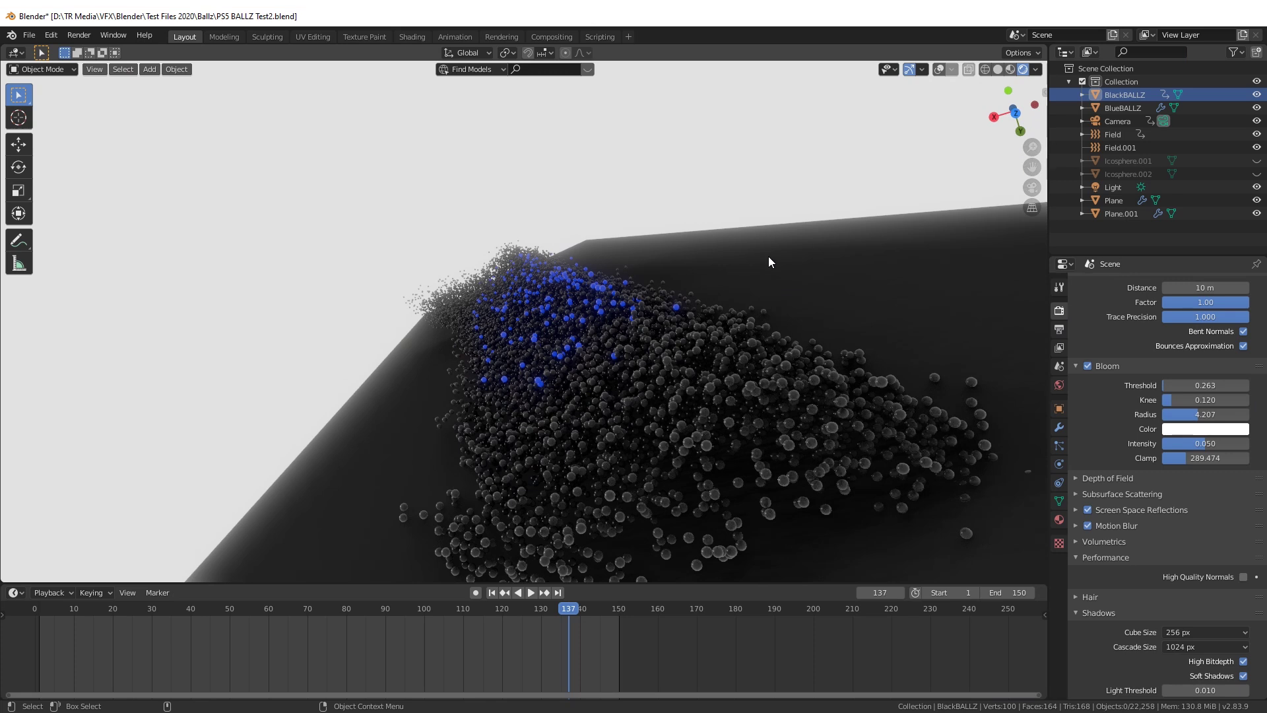
- Switch to solid shading with Studio lighting and select the Plane and BlueBALLZ emitters
click(875, 289)
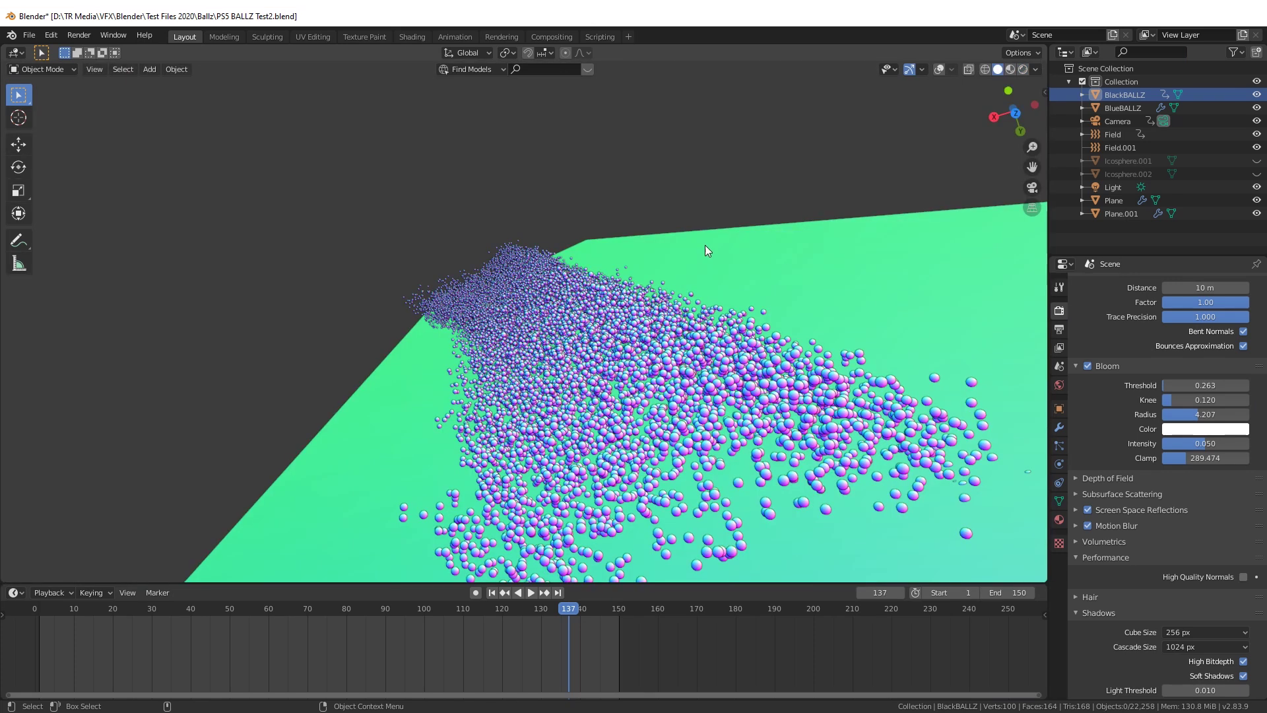
click(1035, 69)
click(982, 129)
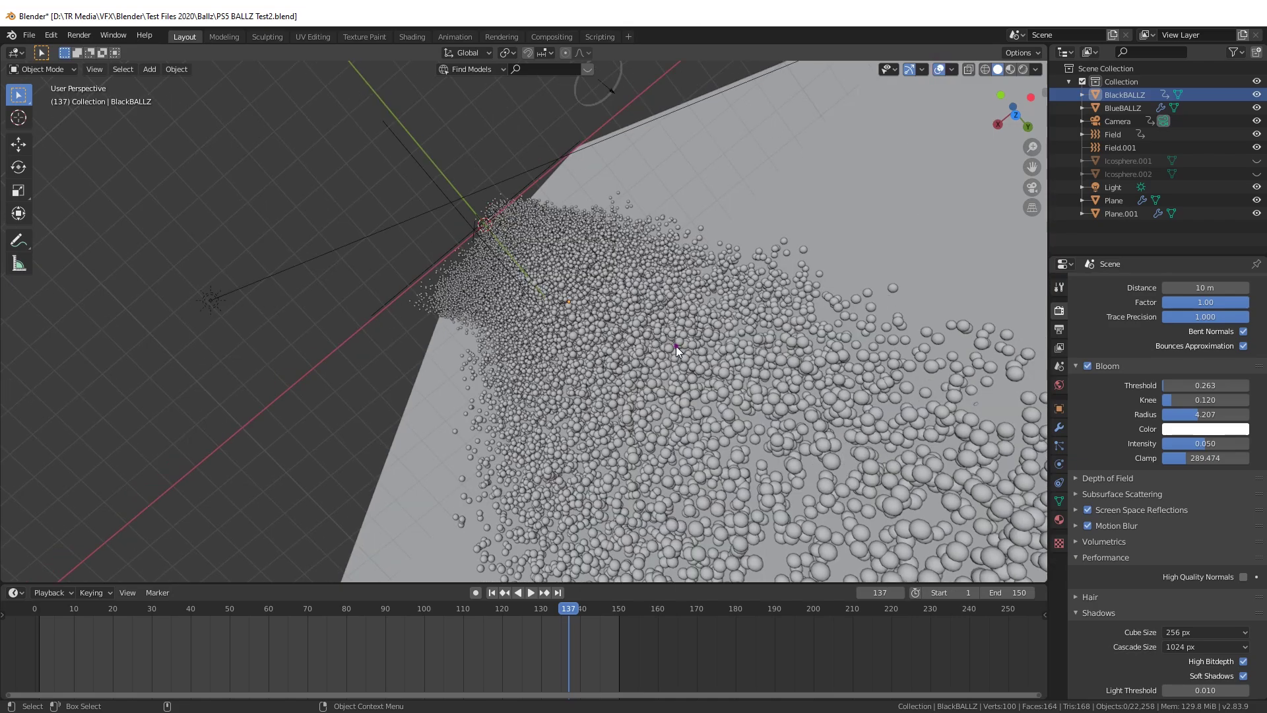
click(676, 346)
middle_drag(675, 346, 755, 358)
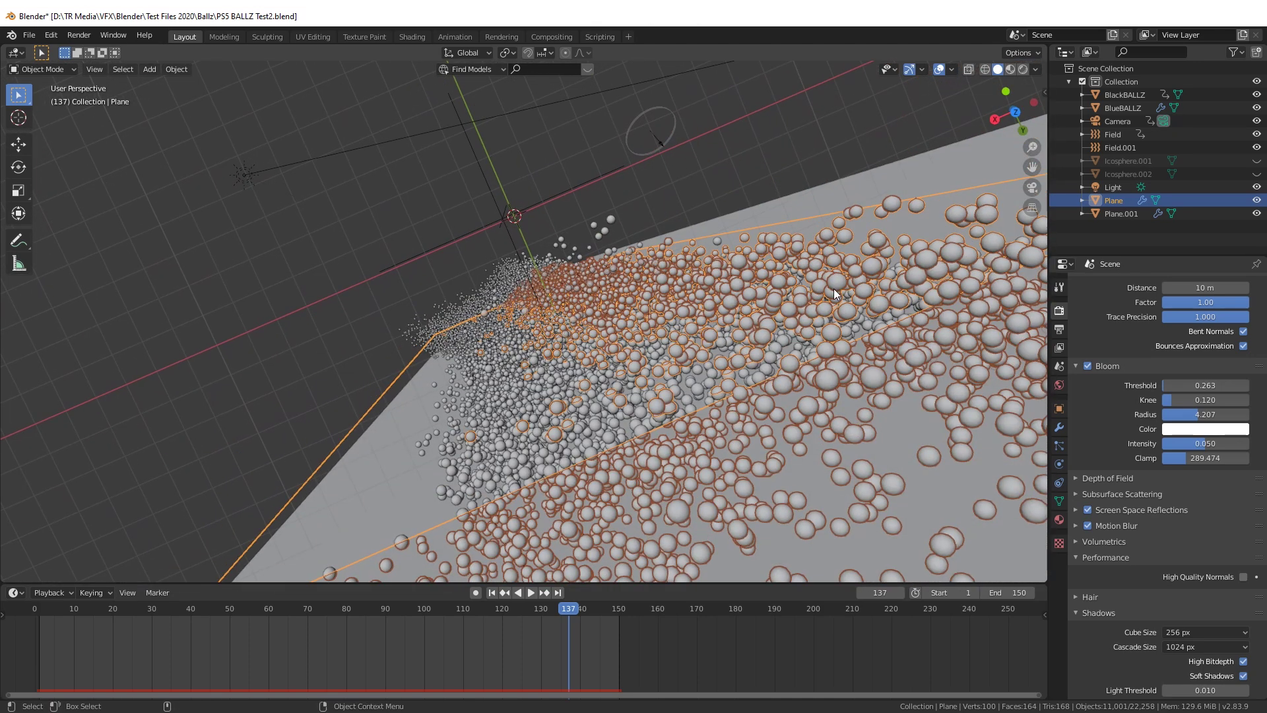
click(602, 230)
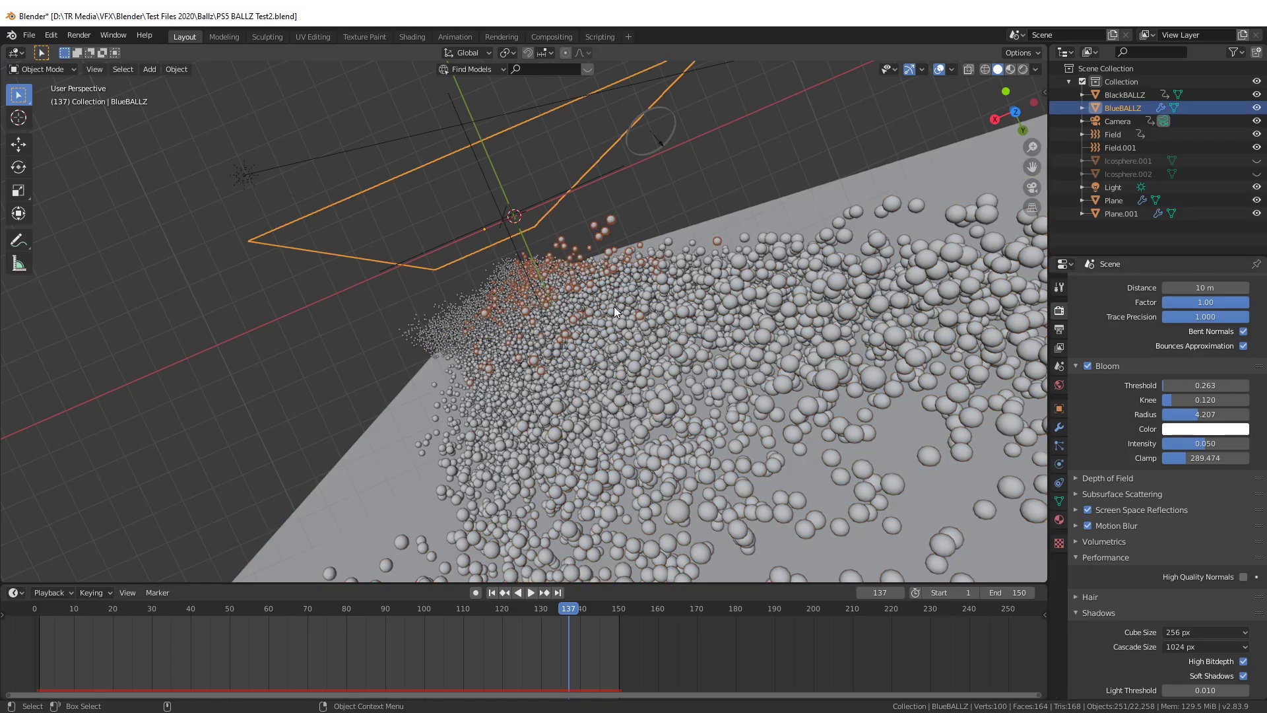
middle_drag(611, 305, 558, 254)
- Replay the simulation, switch to rendered shading, then stop playback and return to the trailer
key(space)
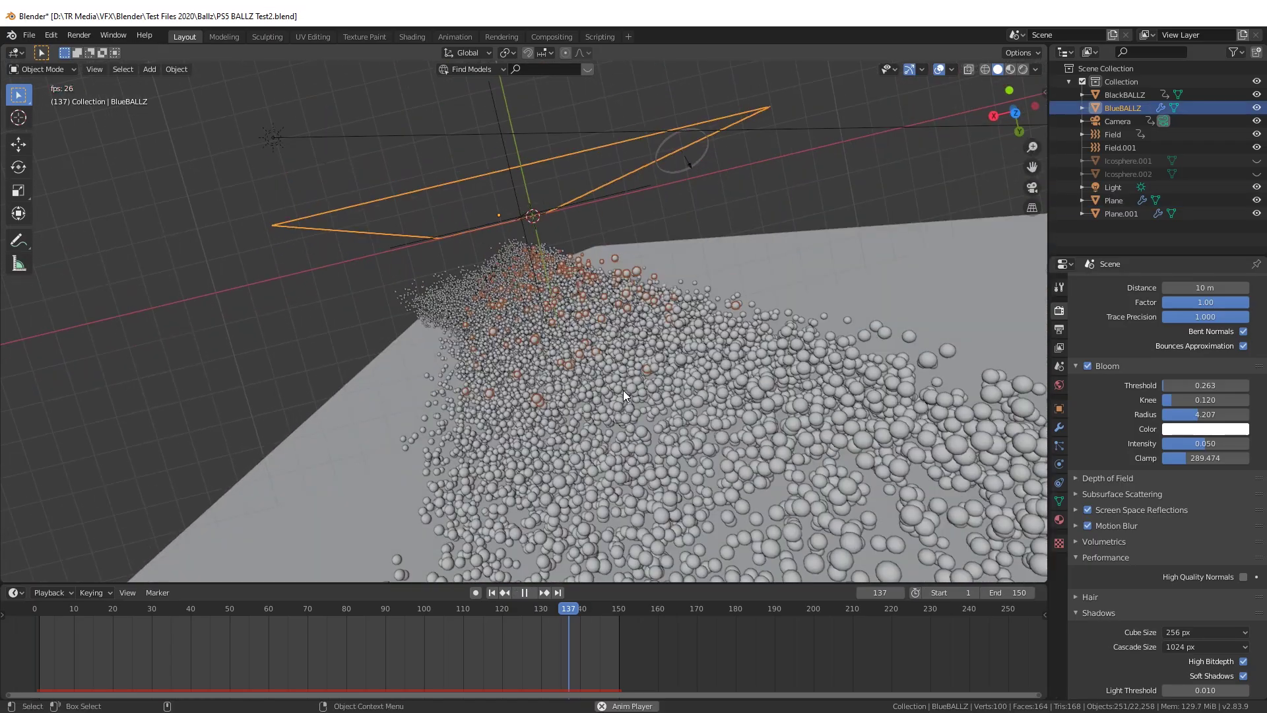
middle_drag(648, 377, 529, 202)
middle_drag(631, 374, 797, 382)
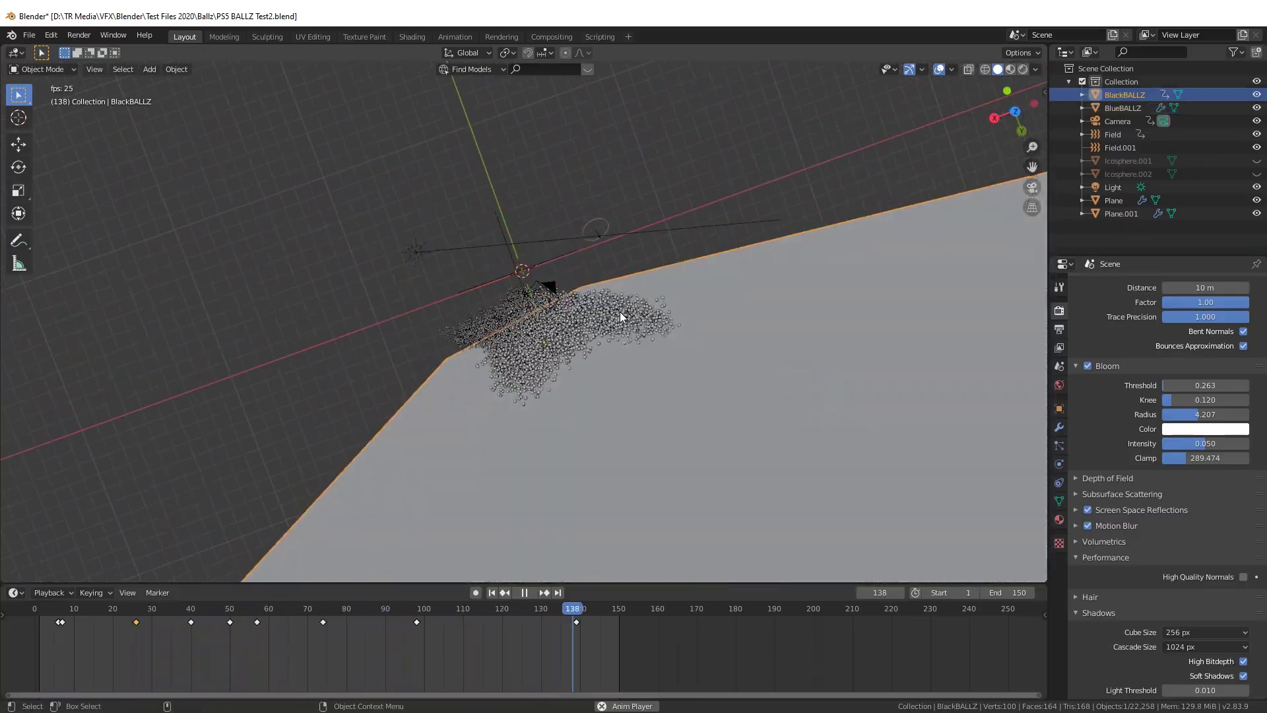
middle_drag(620, 311, 682, 340)
key(z)
click(695, 281)
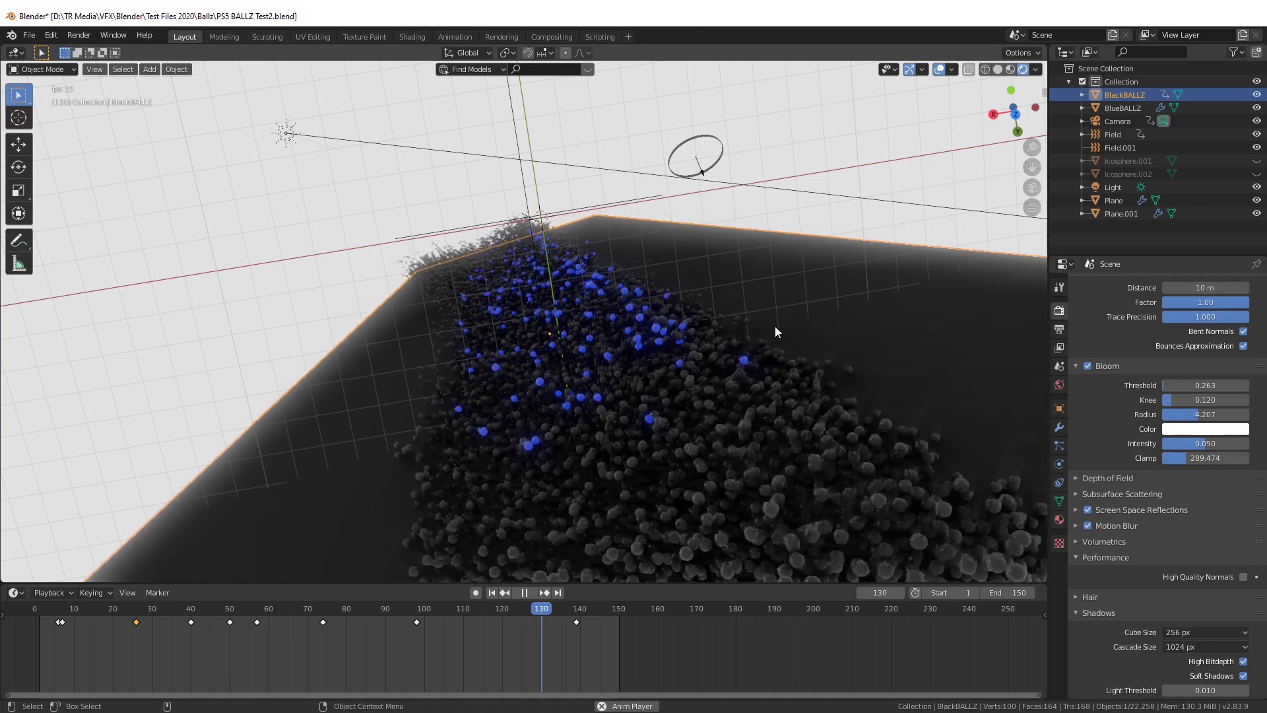
key(space)
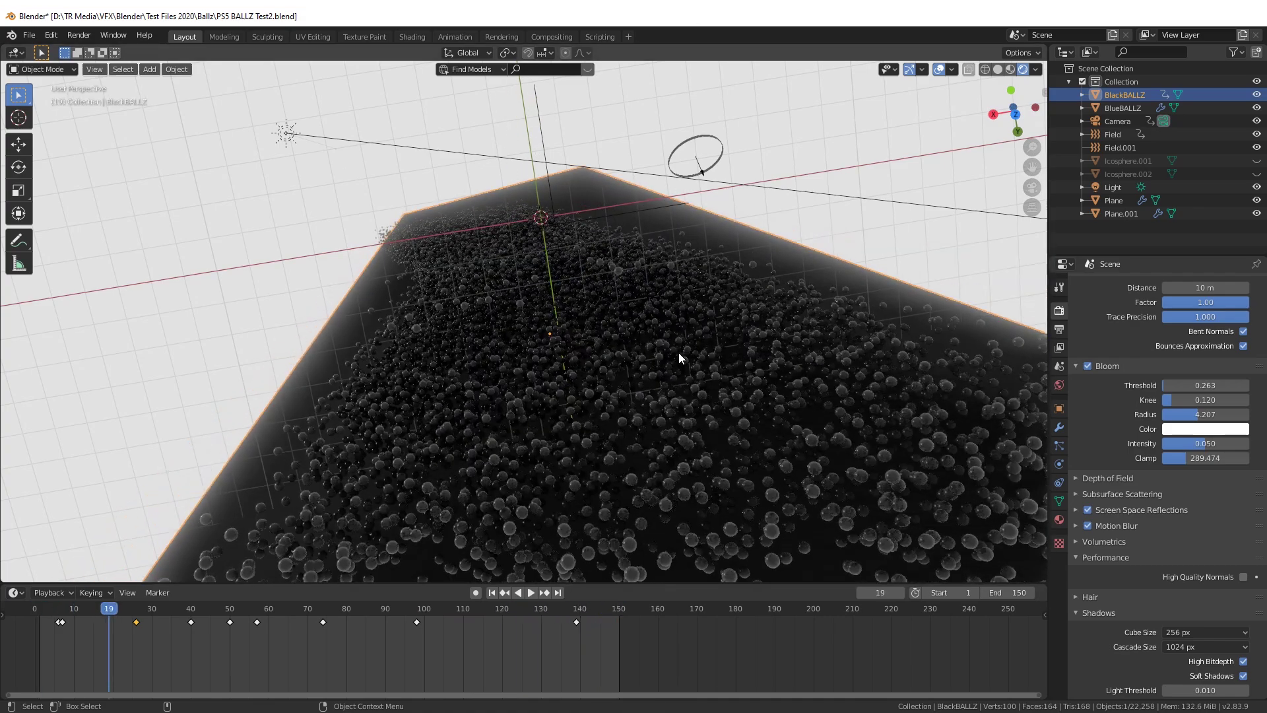
key(alt+Tab)
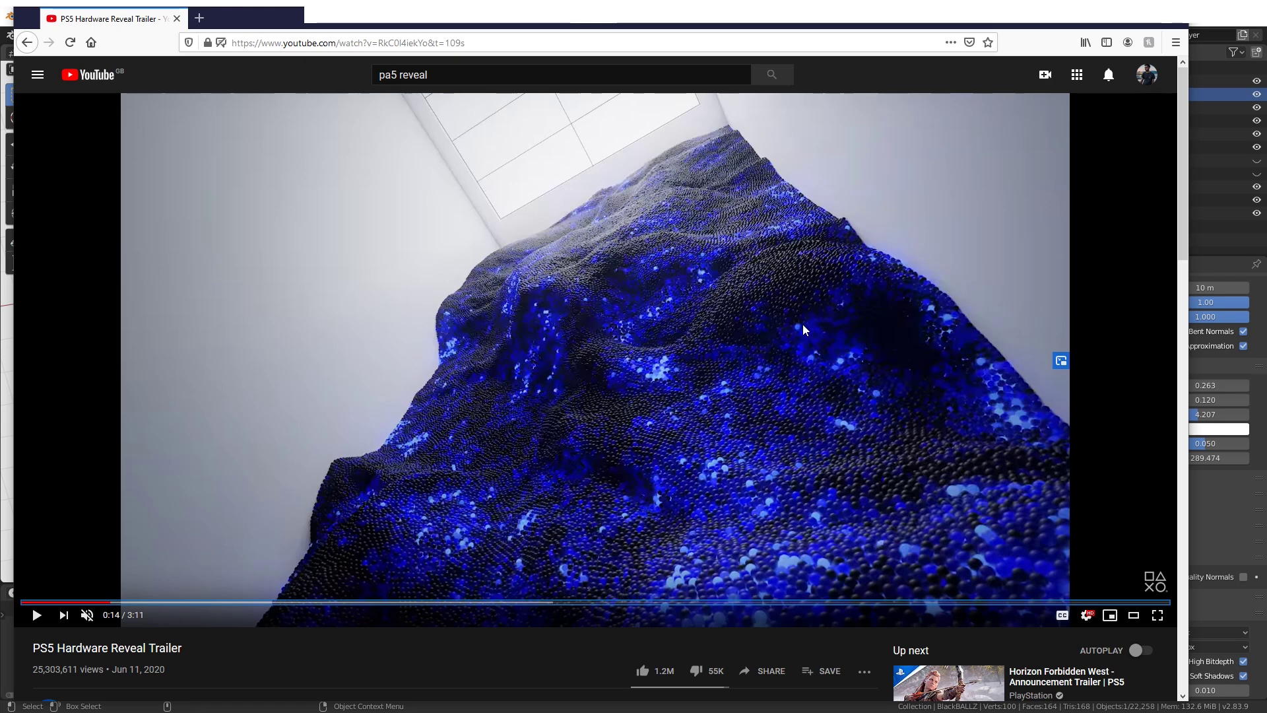
- Play the trailer, pause it at 0:29 on the blue ball shot, and return to Blender
key(space)
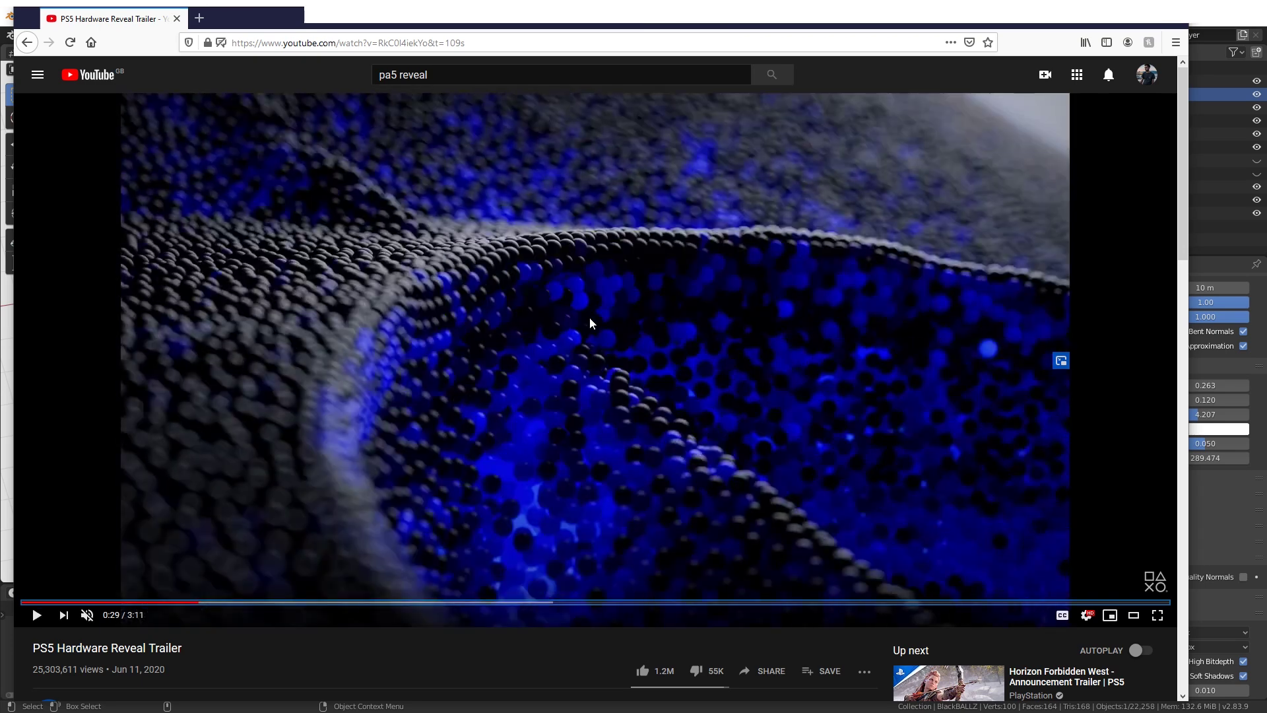
click(574, 310)
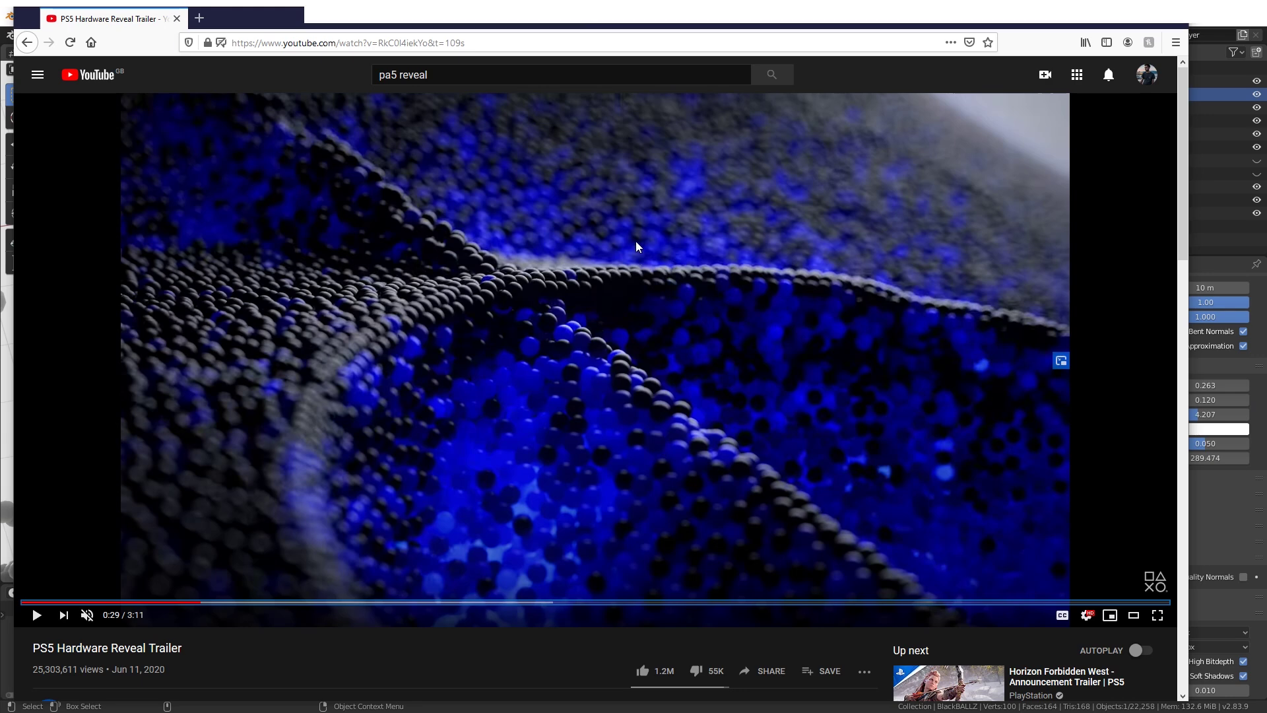
key(alt+Tab)
- Centre the view on the lone icosphere and select Icosphere.001
middle_drag(727, 317, 765, 310)
scroll(765, 310, down, 3)
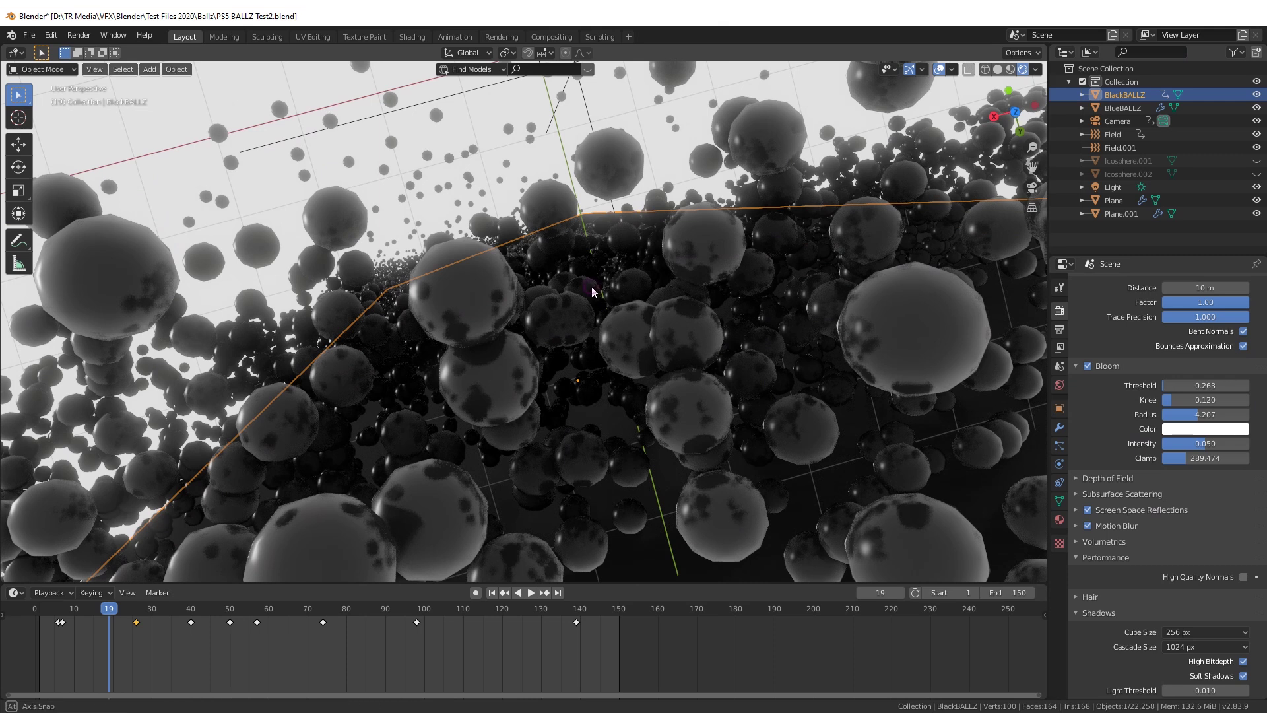
middle_drag(593, 291, 626, 275)
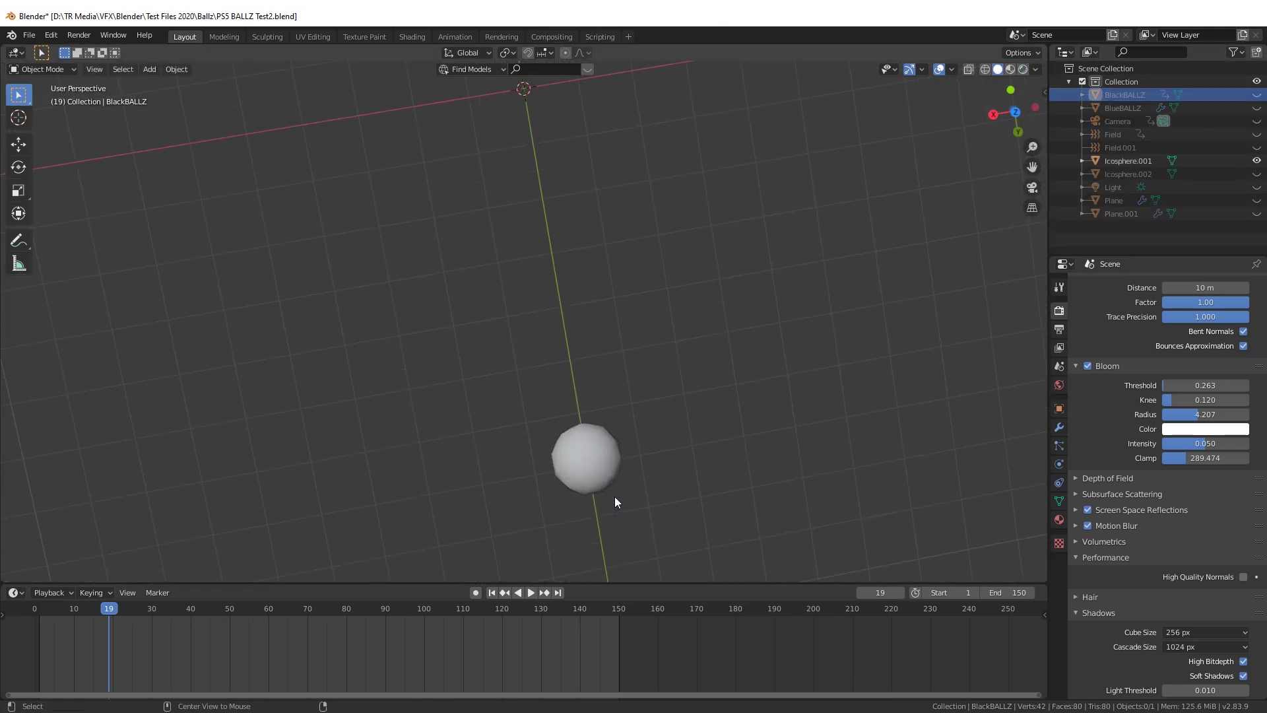
alt+middle_click(615, 498)
click(591, 321)
- View Icosphere.001 in wireframe, then return it to solid shading
key(z)
click(587, 459)
scroll(593, 446, up, 3)
middle_drag(703, 371, 644, 402)
key(z)
click(759, 343)
scroll(700, 378, up, 4)
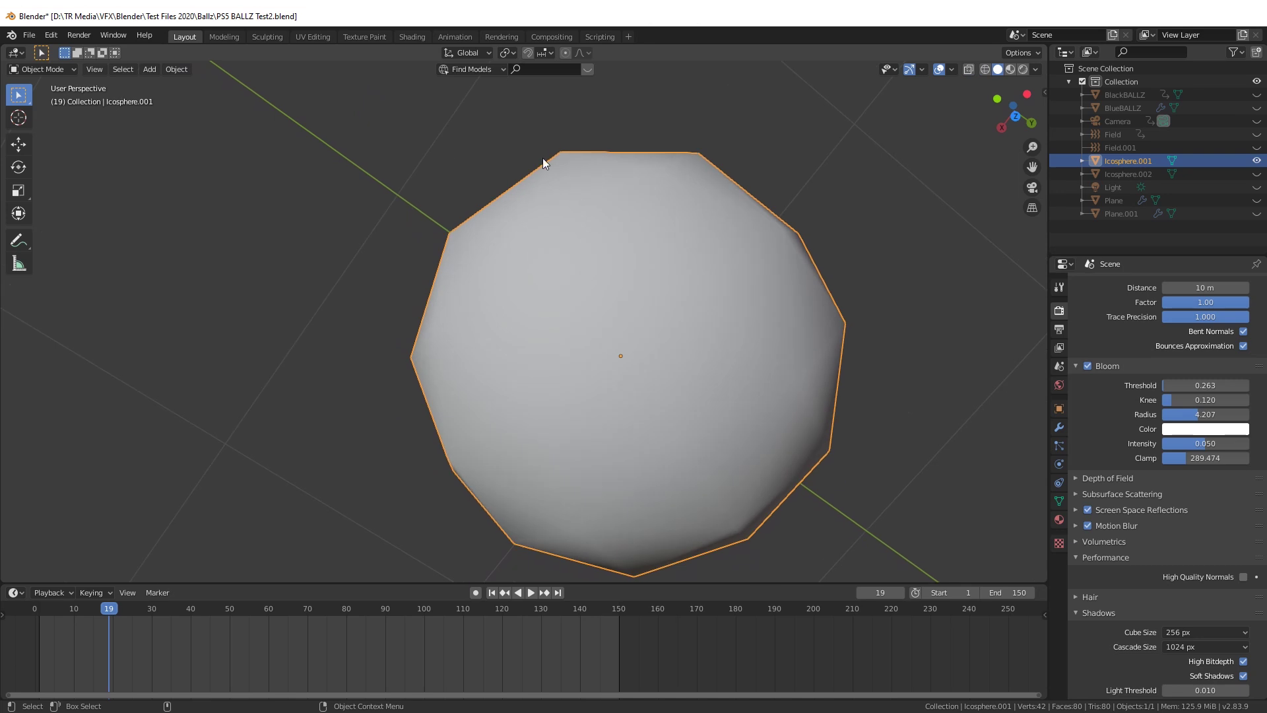
scroll(730, 380, down, 5)
- Turn off overlays, go rendered, hide Icosphere.001 and unhide the balls, Light and planes
click(940, 70)
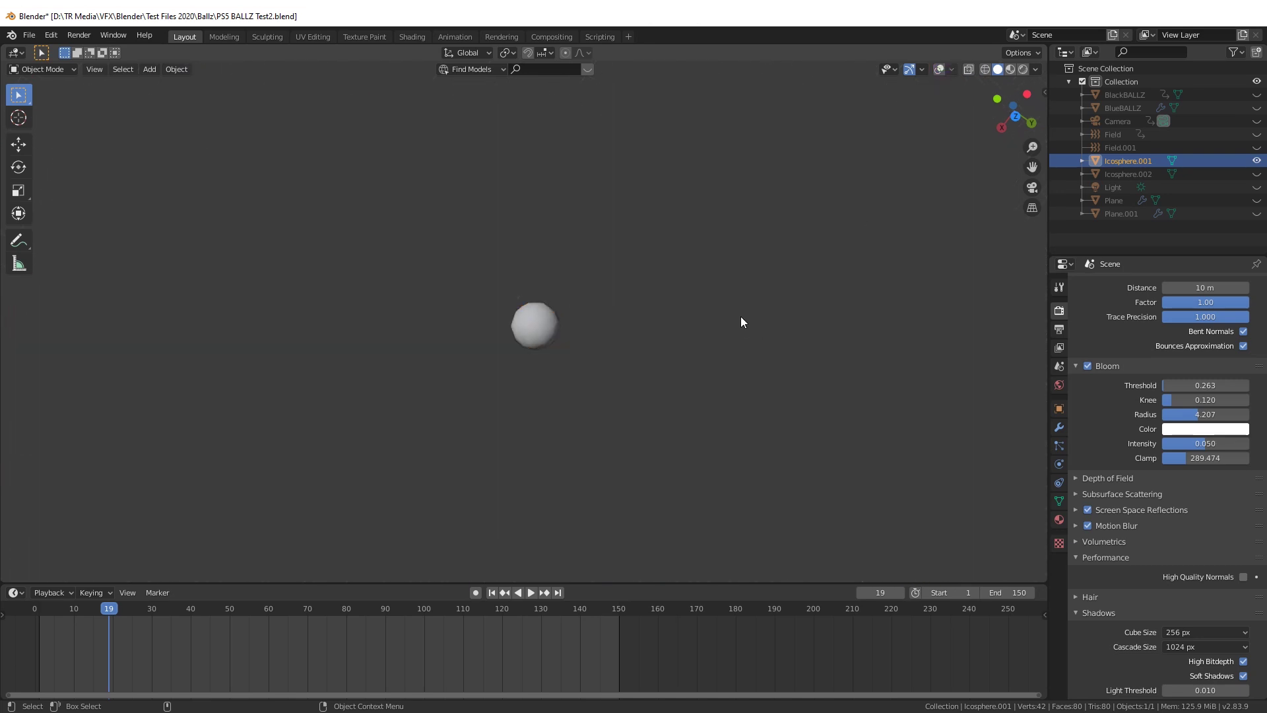
key(z)
click(739, 254)
click(1256, 160)
drag(1257, 97, 1259, 110)
drag(1256, 187, 1257, 213)
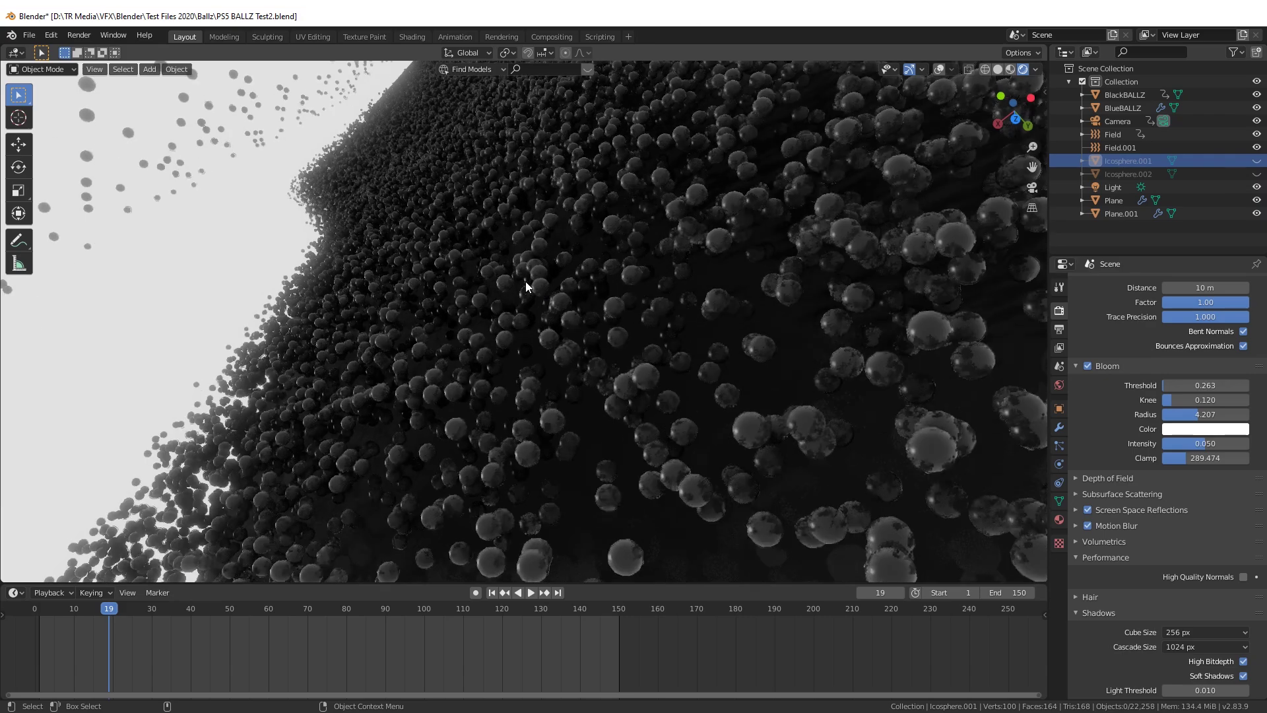
- Orbit around the rendered ball pile to inspect it from several angles
middle_drag(526, 281, 490, 284)
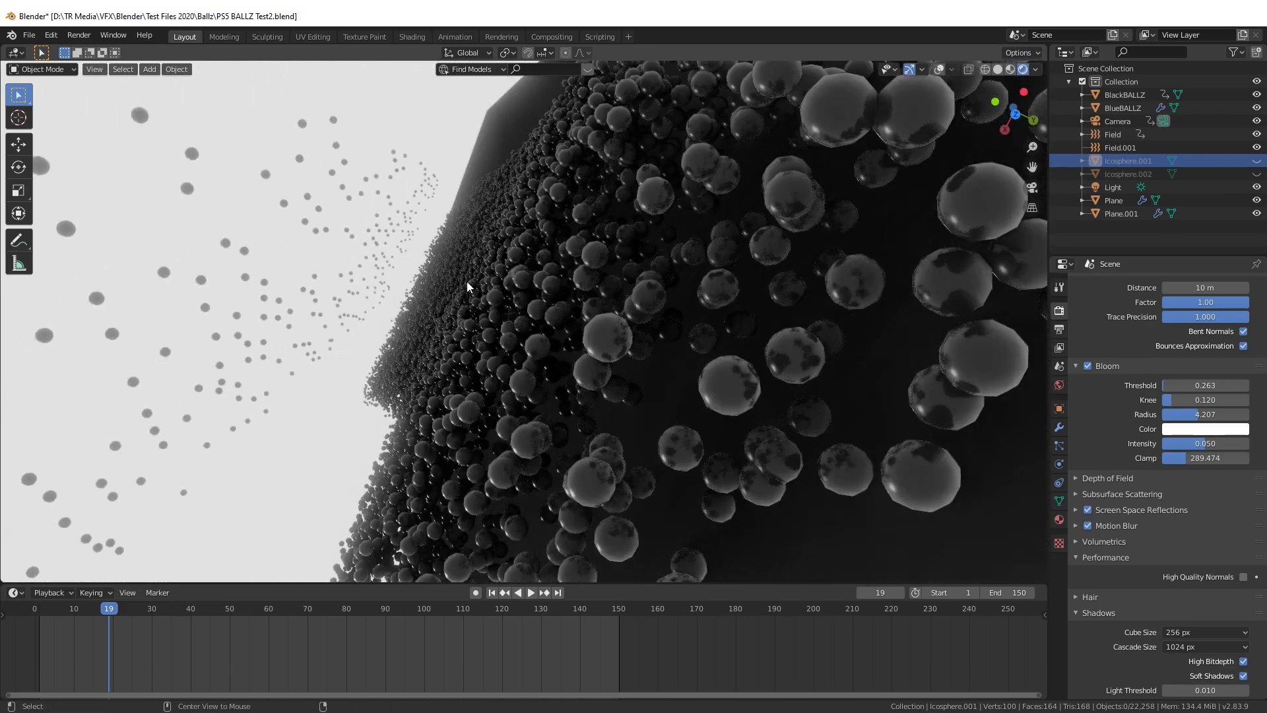
middle_drag(553, 338, 590, 322)
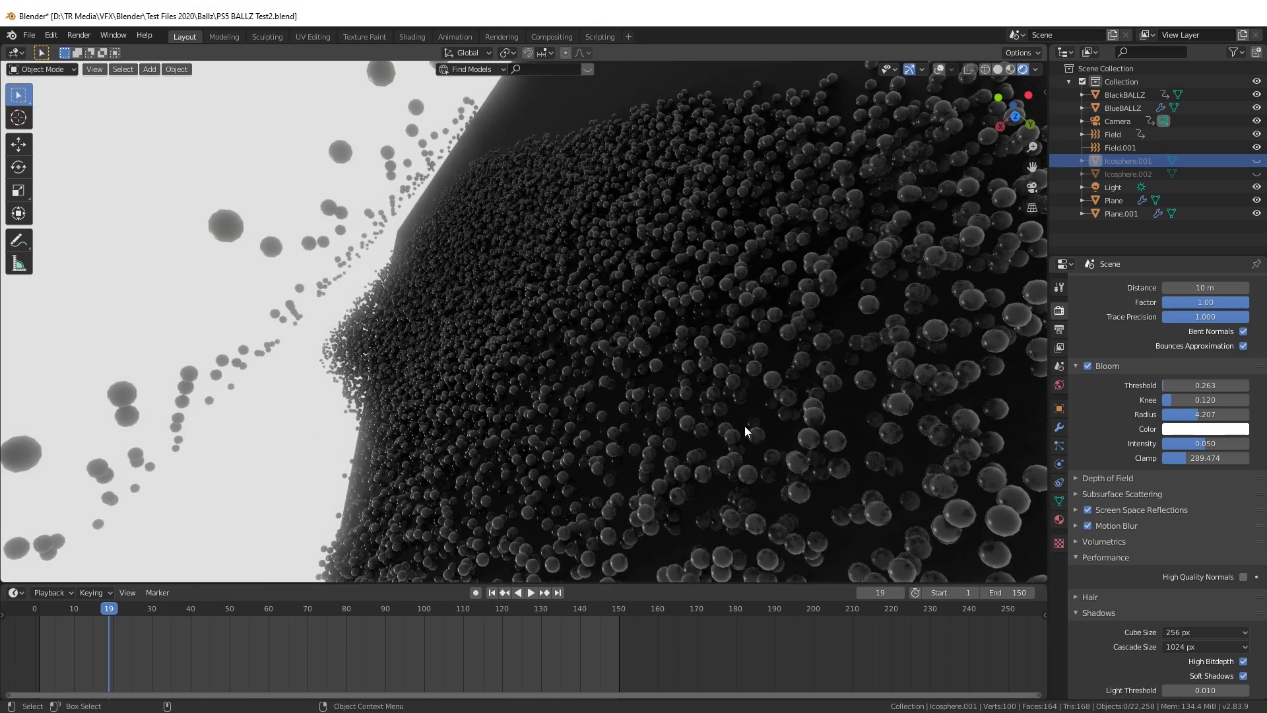
scroll(992, 231, up, 3)
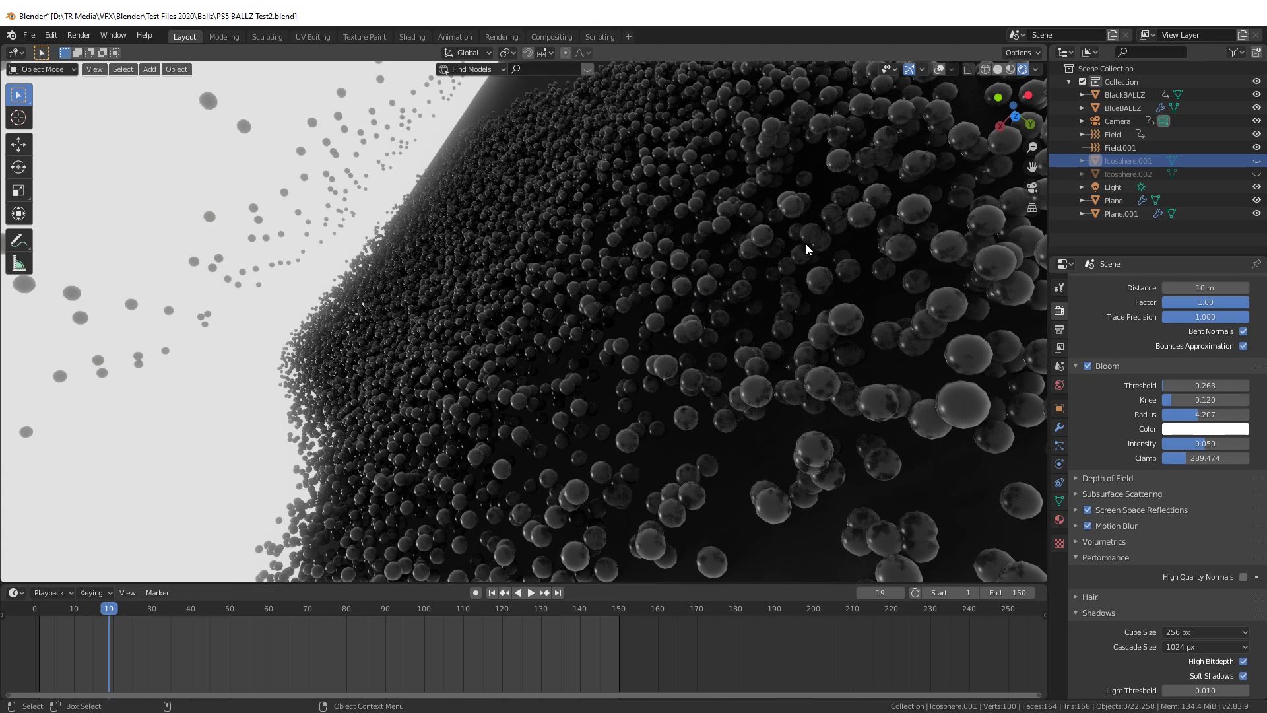
middle_drag(657, 308, 797, 307)
scroll(792, 297, up, 8)
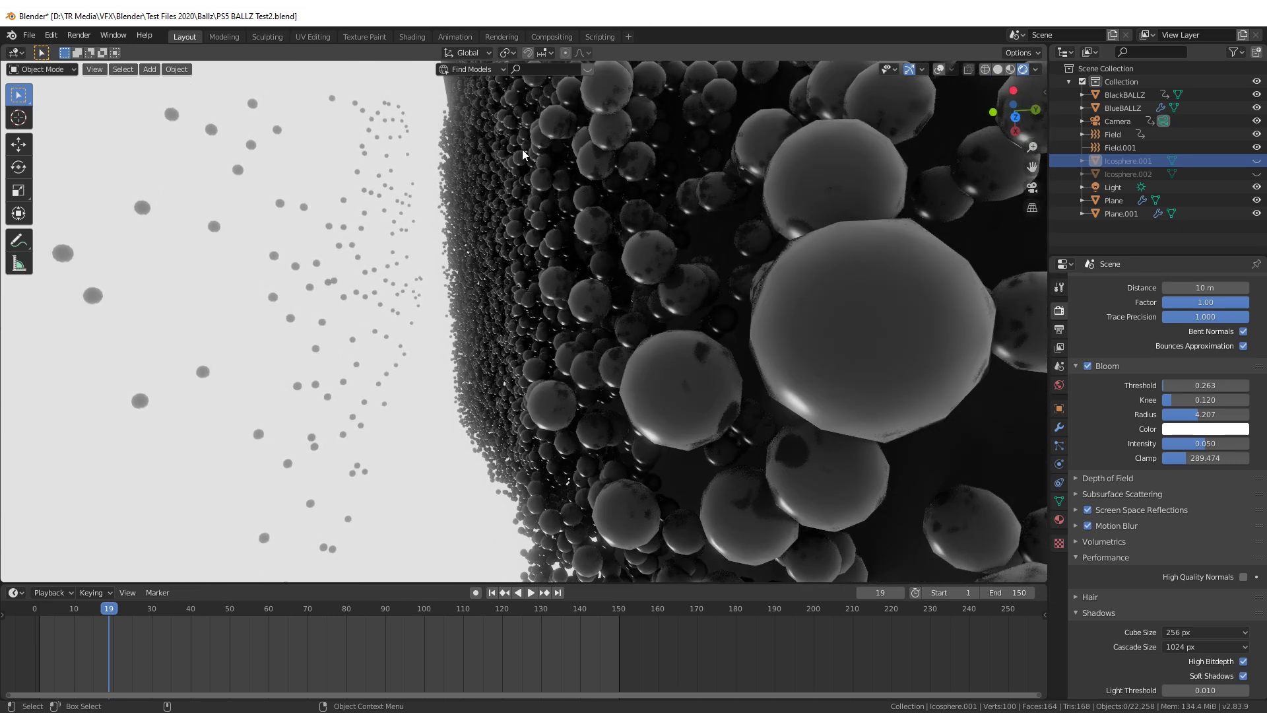
- Hide every object except Icosphere.002
key(KP_0)
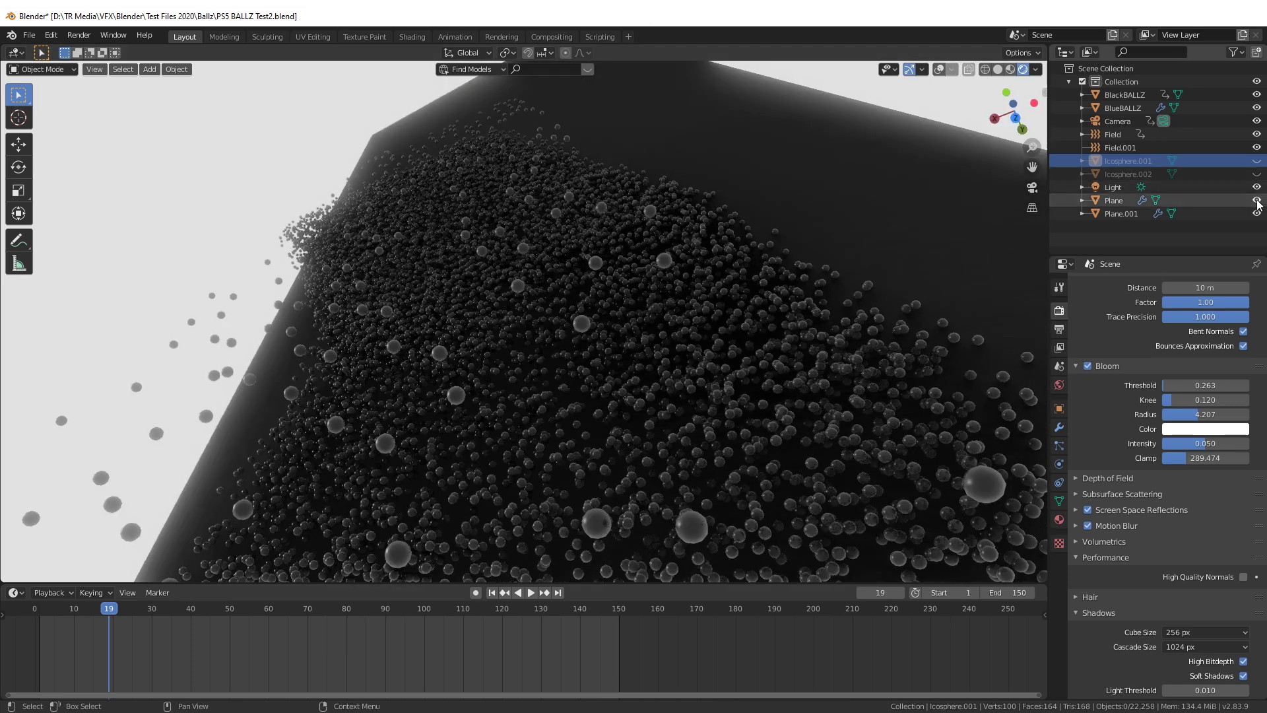
click(1256, 187)
drag(1259, 212, 1257, 95)
click(1257, 174)
key(z)
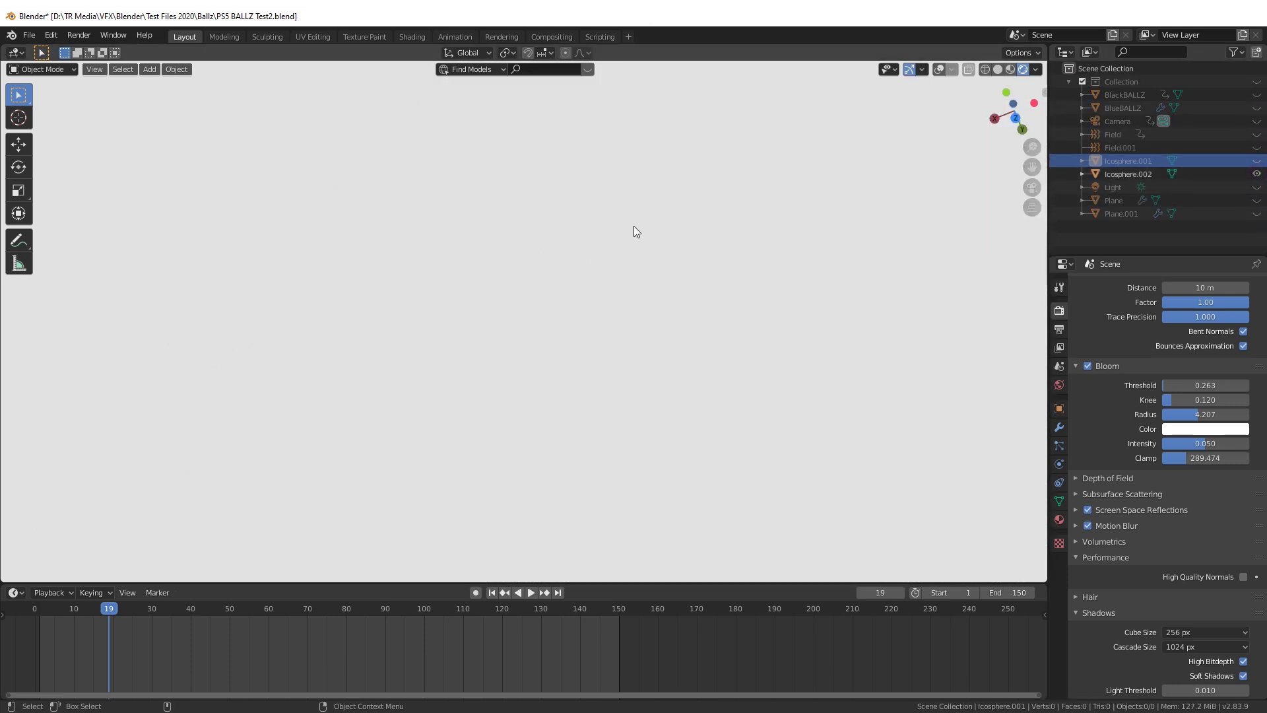
click(1258, 160)
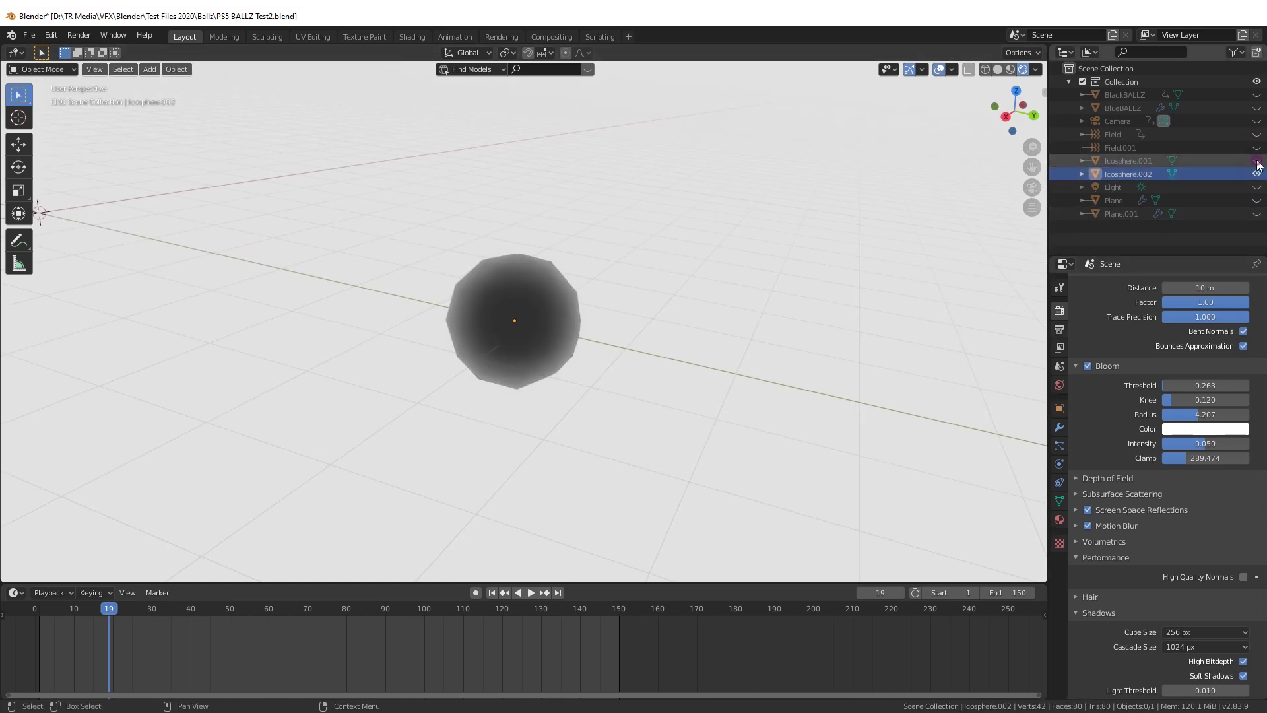
- Play Icosphere.002's animation, then open the BallBlue material and rewind to frame 63
key(space)
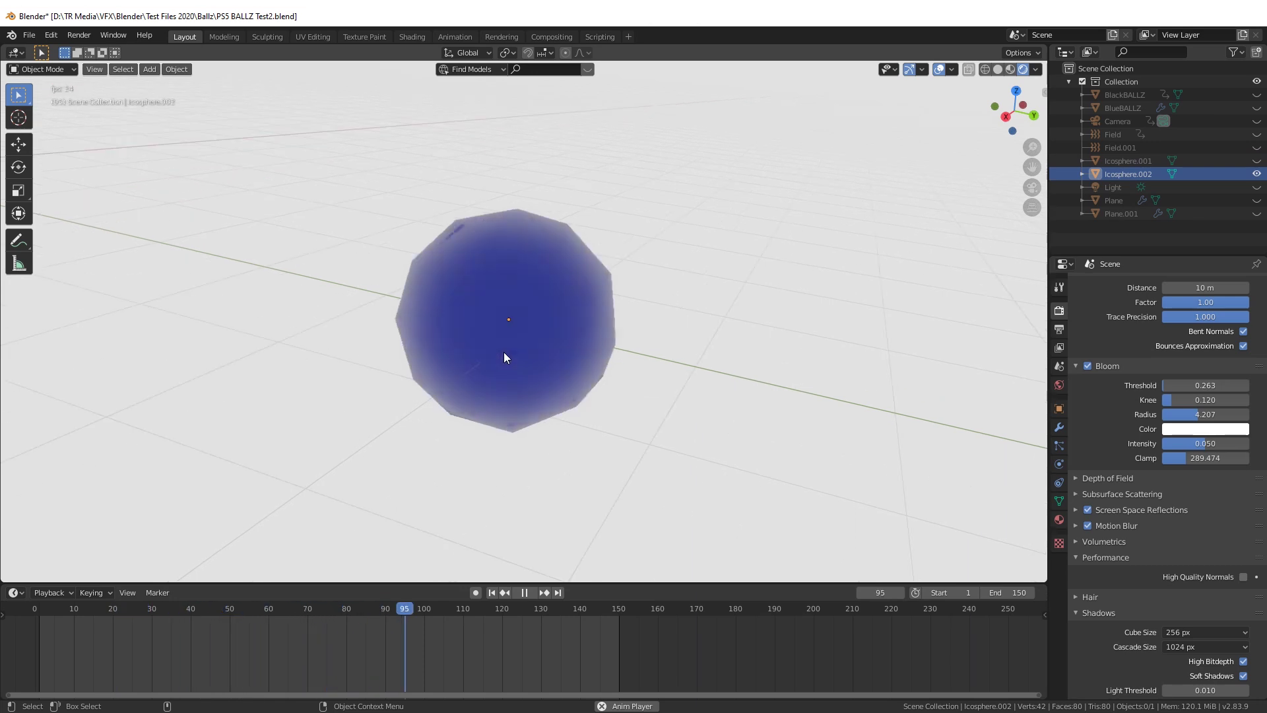
key(space)
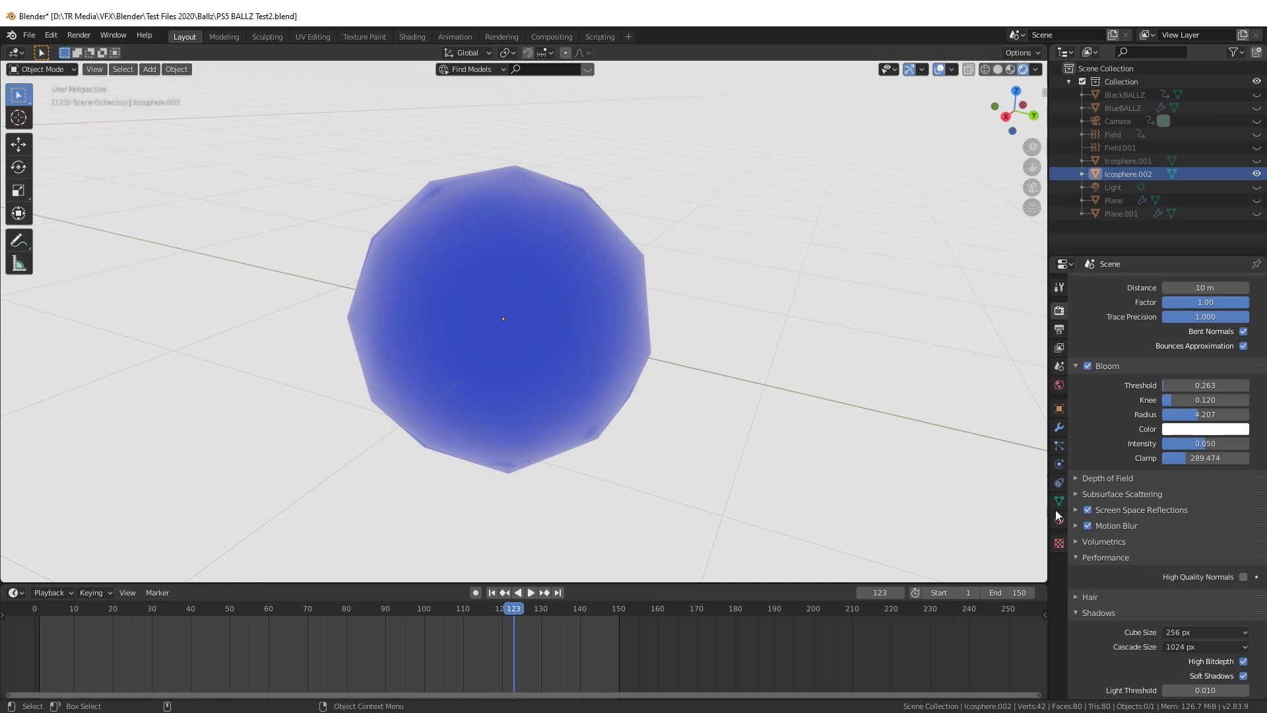
click(1060, 519)
scroll(1169, 505, down, 6)
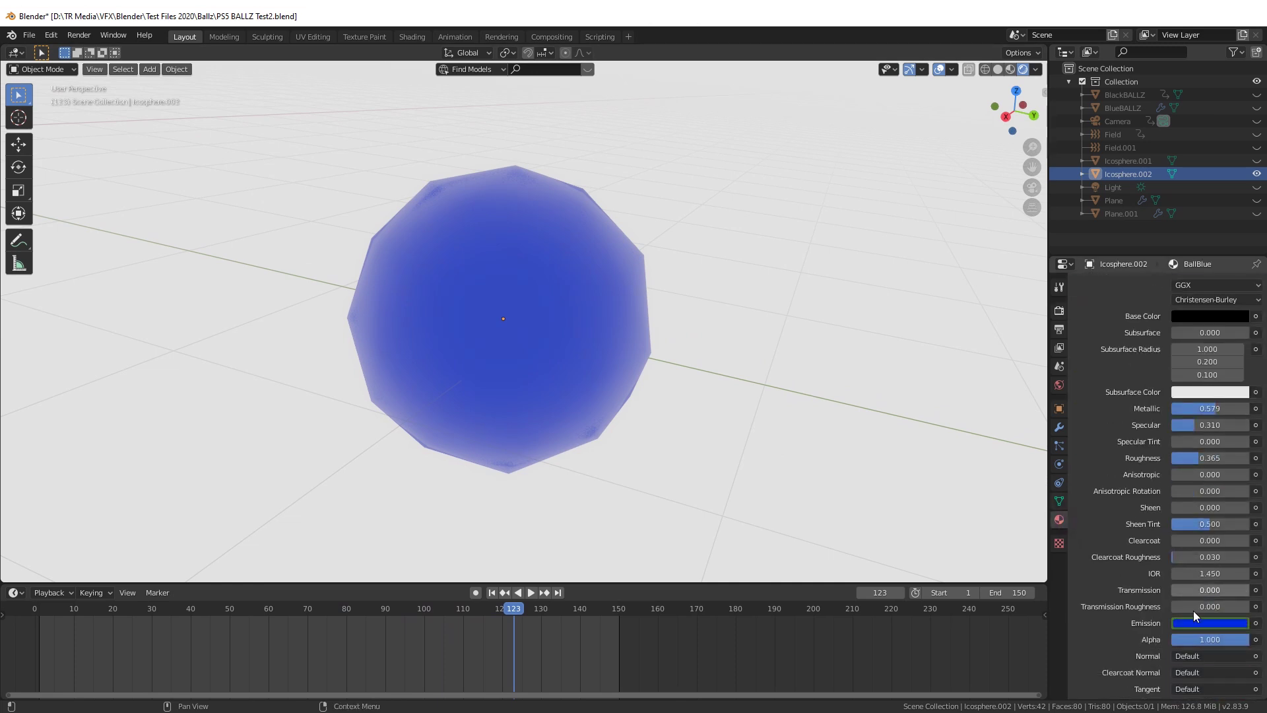
drag(530, 608, 280, 611)
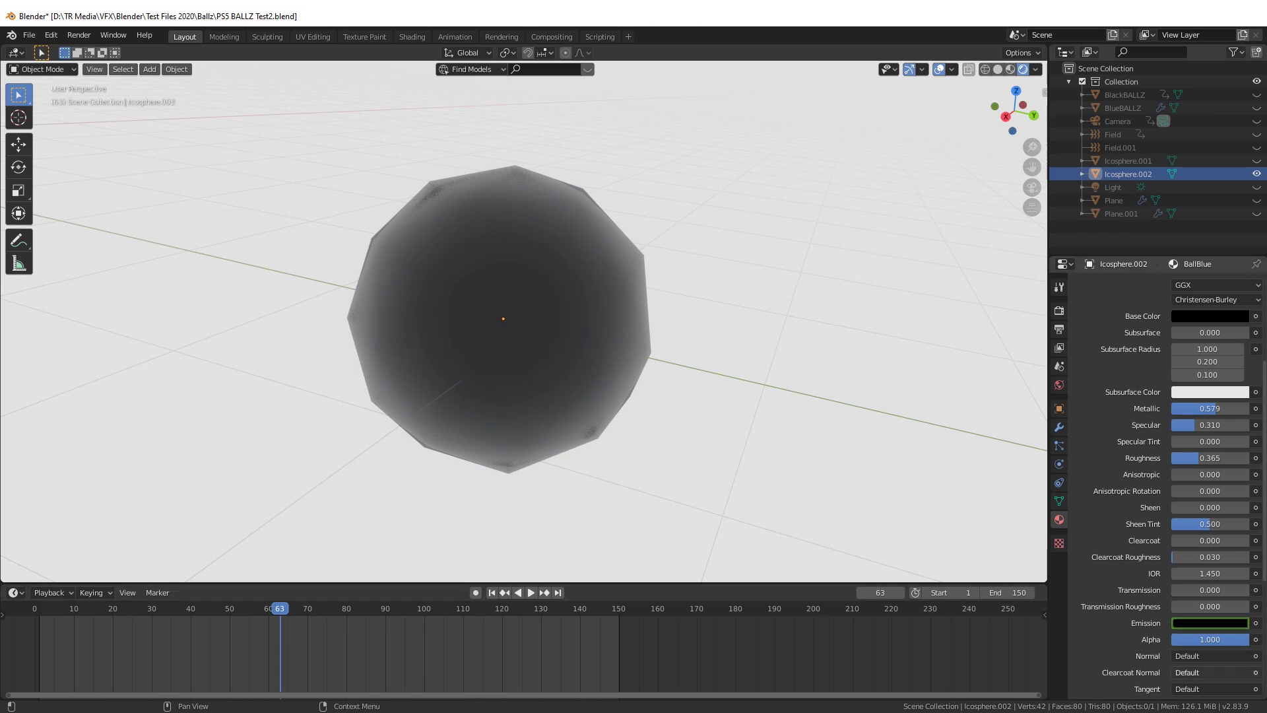
- Check the Emission colour keyframe options while scrubbing to frames 70 and 92
right_click(1226, 624)
key(Escape)
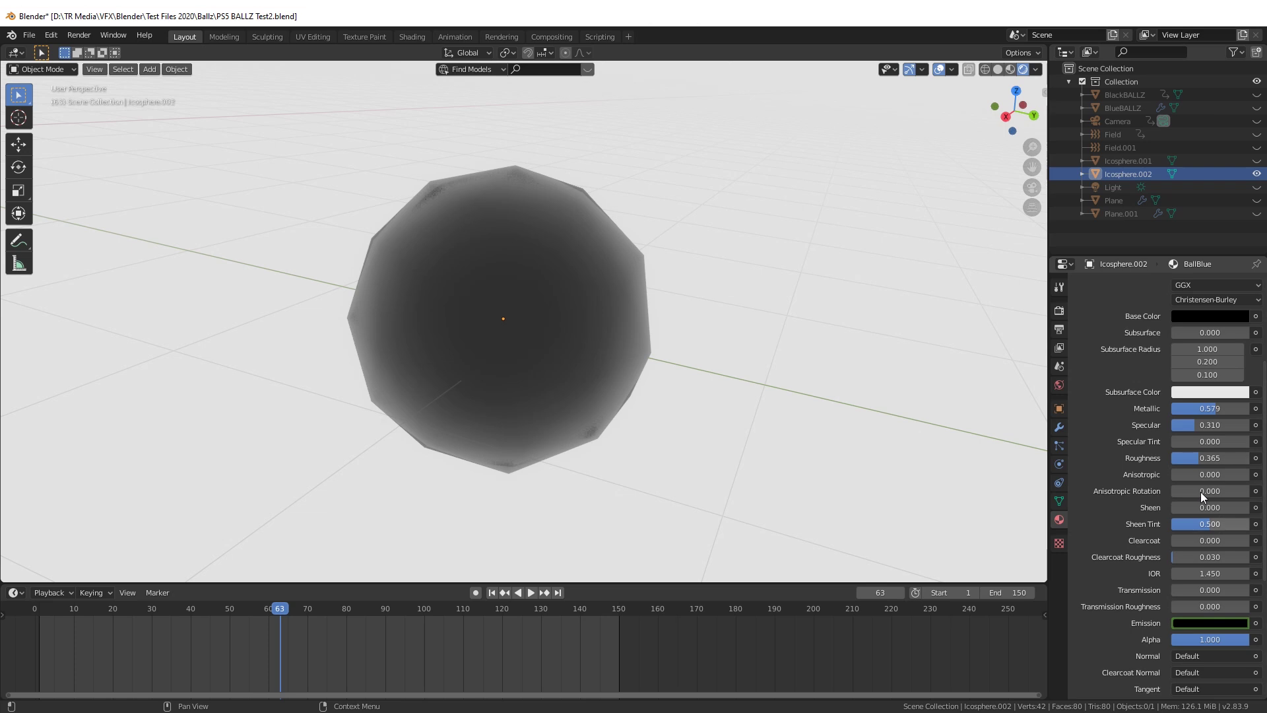
right_click(1213, 472)
key(Escape)
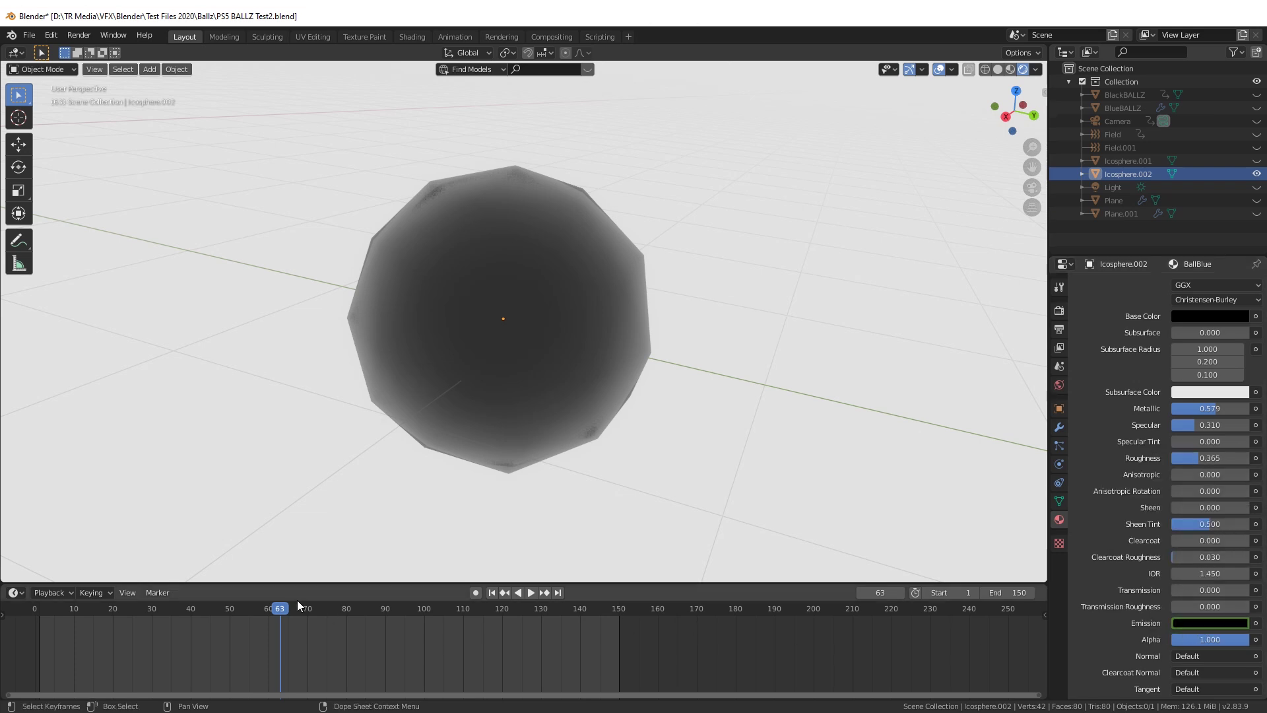
drag(211, 620, 502, 622)
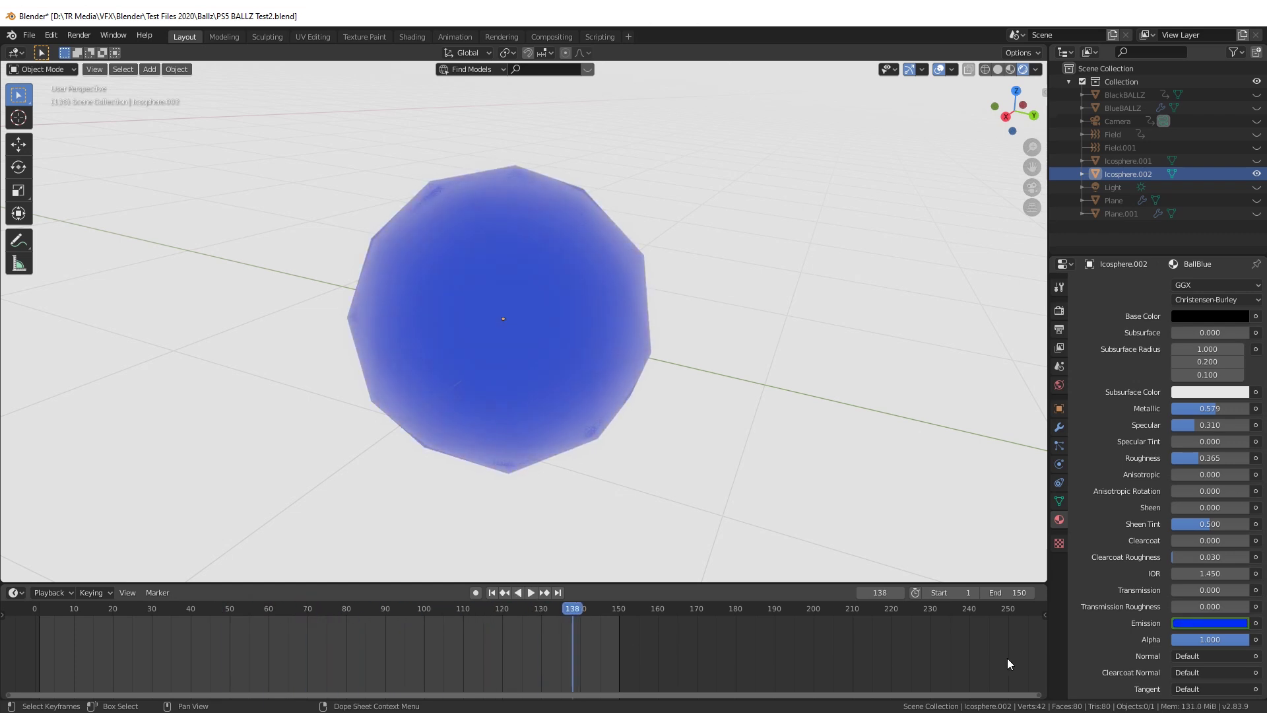
right_click(1203, 619)
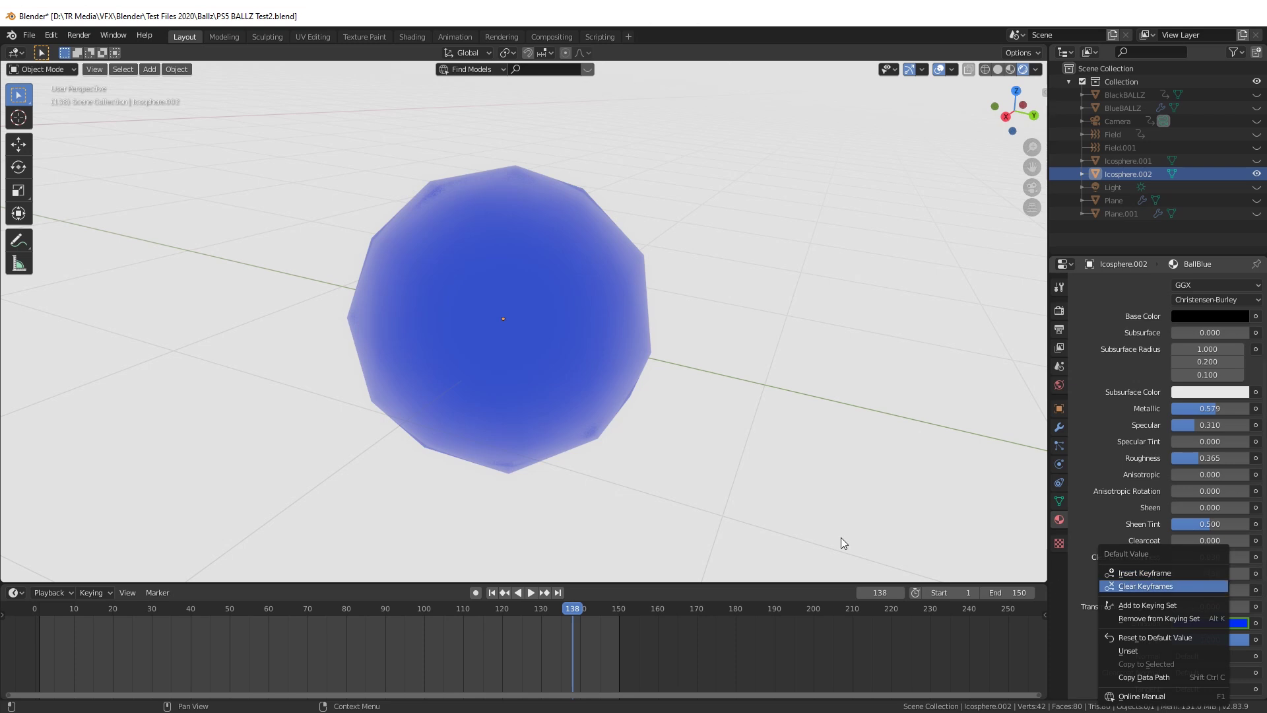
drag(564, 601, 392, 608)
- Hide Icosphere.002 and show Plane and Plane.001 again
click(1256, 173)
click(1257, 213)
click(1258, 200)
- Unhide all objects and replay the full simulation from the start, then stop it
key(KP_Divide)
middle_drag(664, 168, 645, 166)
key(space)
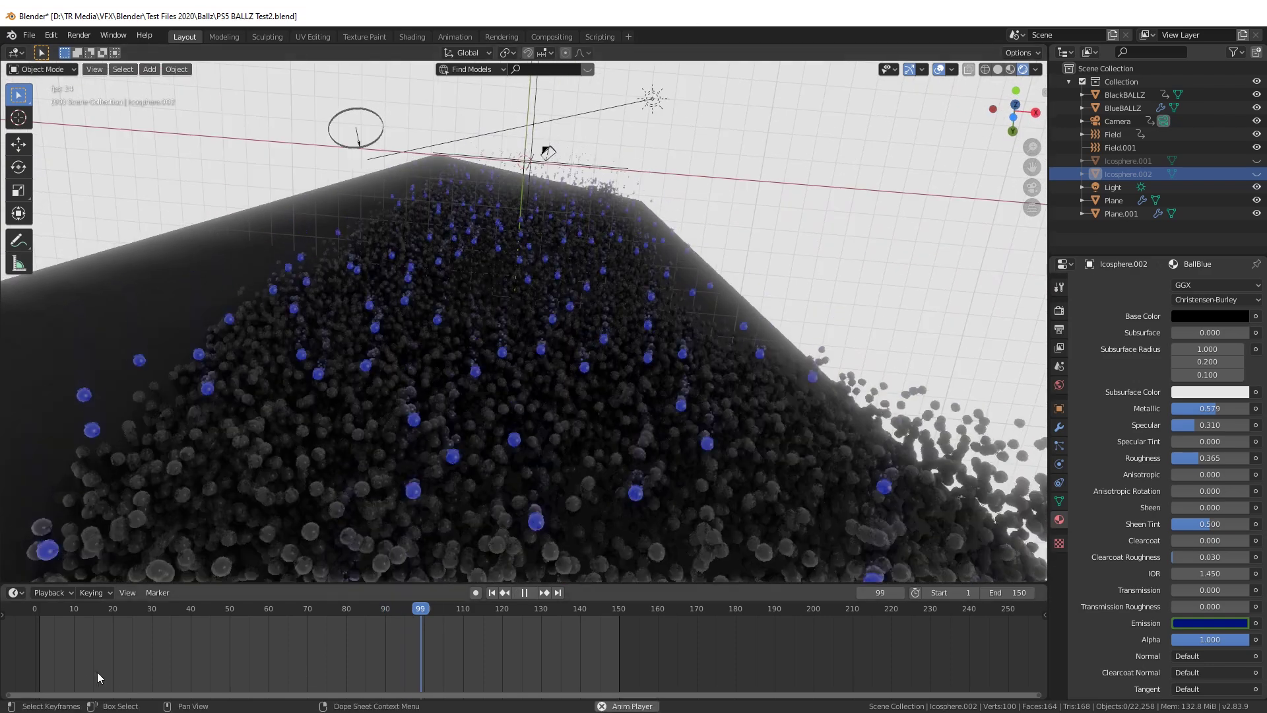
key(shift+Left)
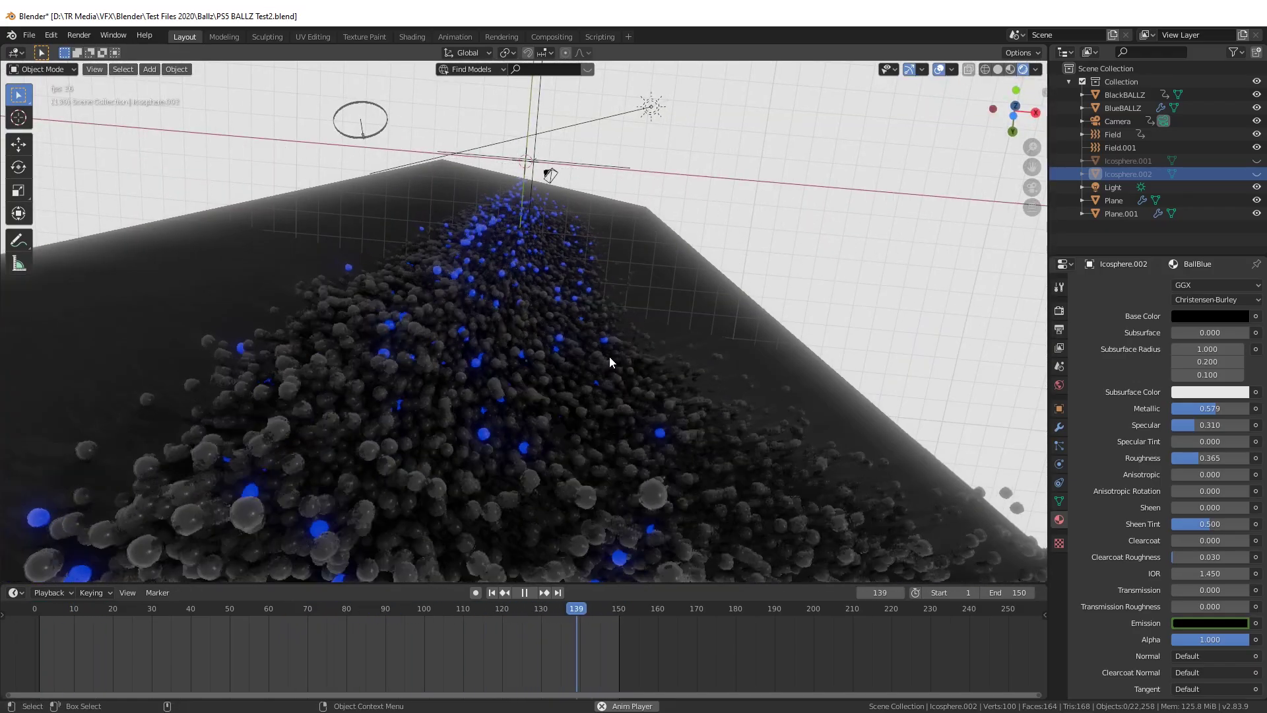
key(space)
middle_drag(671, 314, 619, 314)
key(alt+Tab)
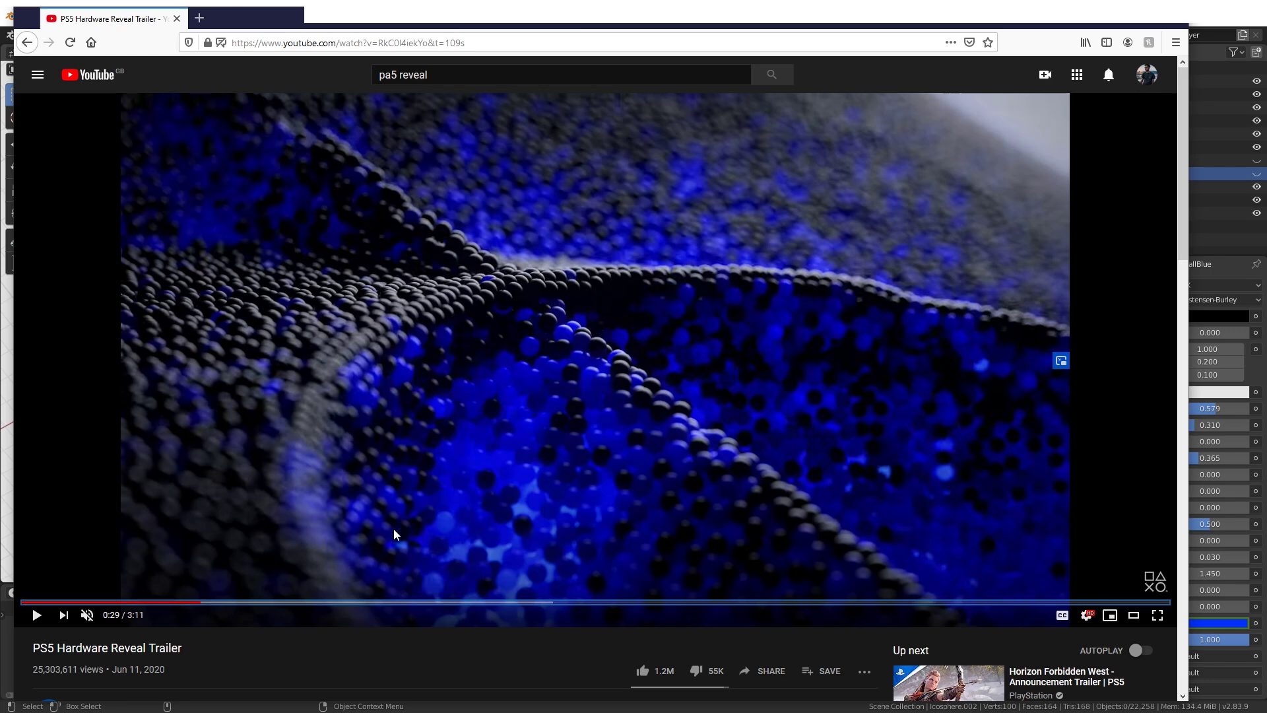
- Return to Blender and orbit around the solid-shaded ball pile at frame 141
key(alt+Tab)
middle_drag(708, 442, 677, 303)
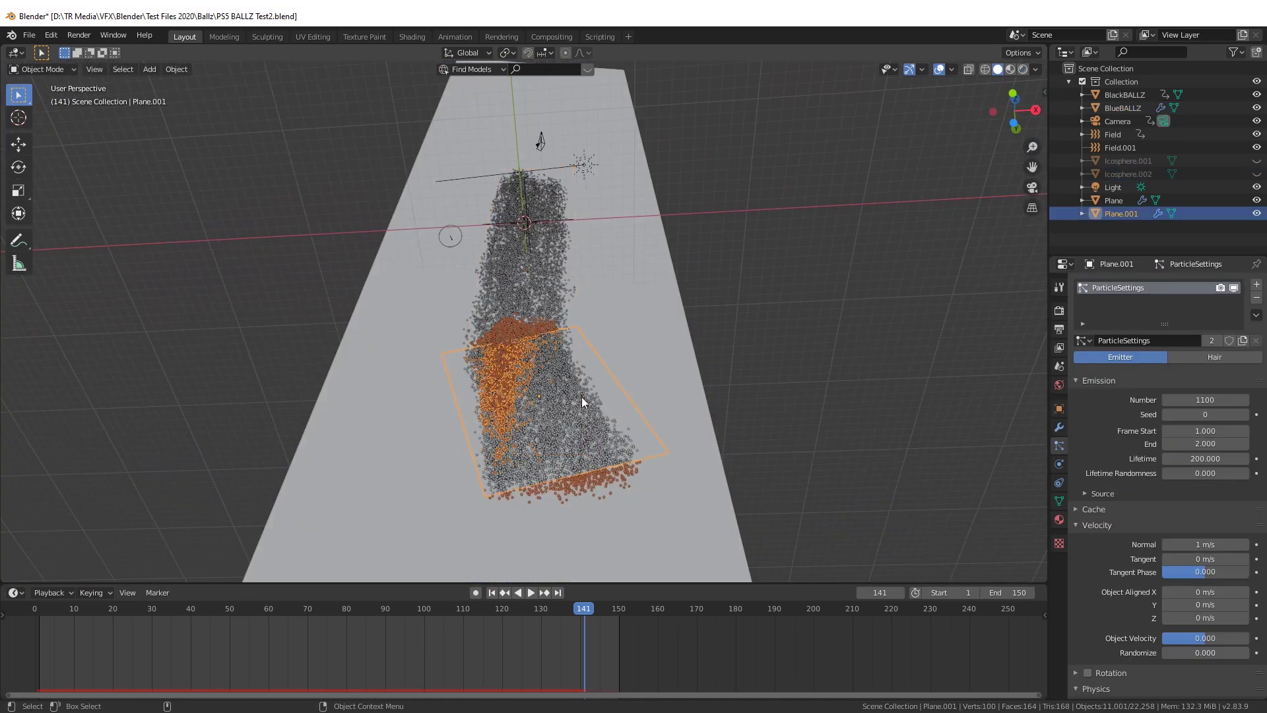
- Orbit the pile and inspect the particle settings of Plane.001, BlueBALLZ and Plane
mouse_move(581, 397)
middle_down()
mouse_move(600, 406)
mouse_move(523, 370)
middle_up()
scroll(570, 257, up, 4)
middle_drag(560, 328, 640, 429)
click(762, 487)
middle_drag(762, 487, 504, 198)
click(511, 156)
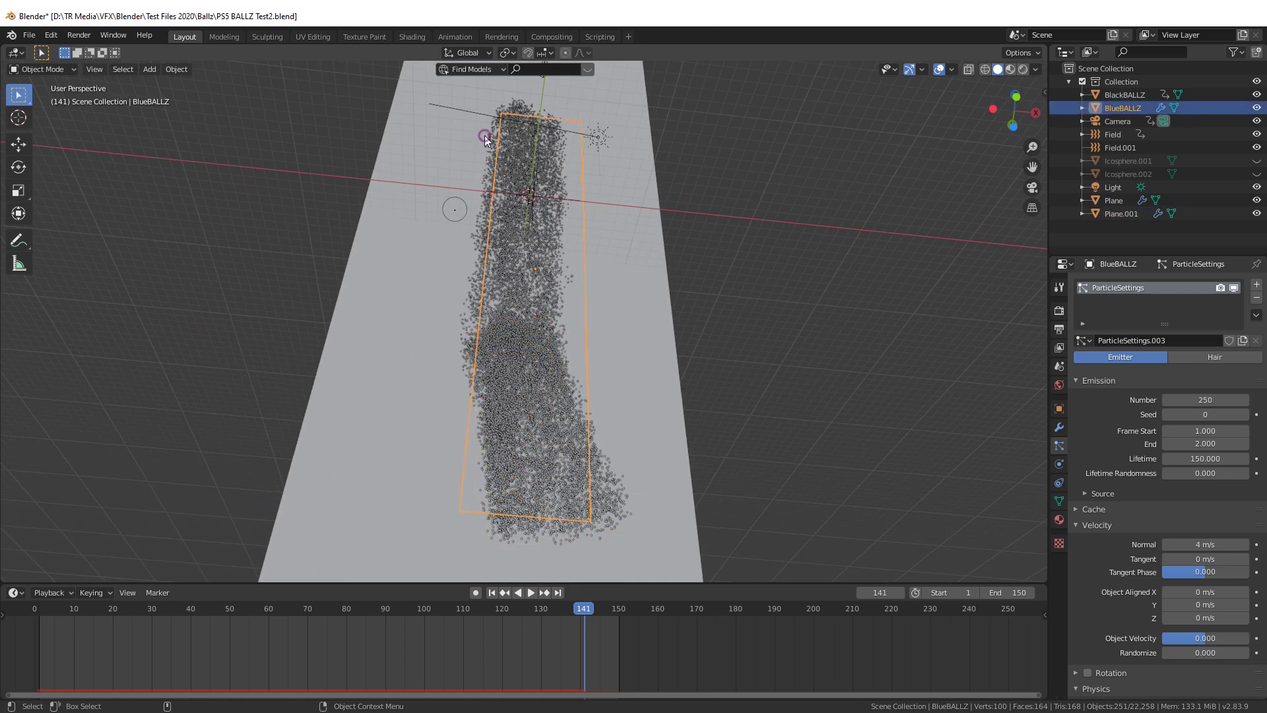
click(497, 140)
middle_drag(576, 323, 560, 231)
- Compare Plane.001's 1100 particles with BlueBALLZ's 250 from low and top-down angles
click(605, 362)
middle_drag(605, 361, 571, 293)
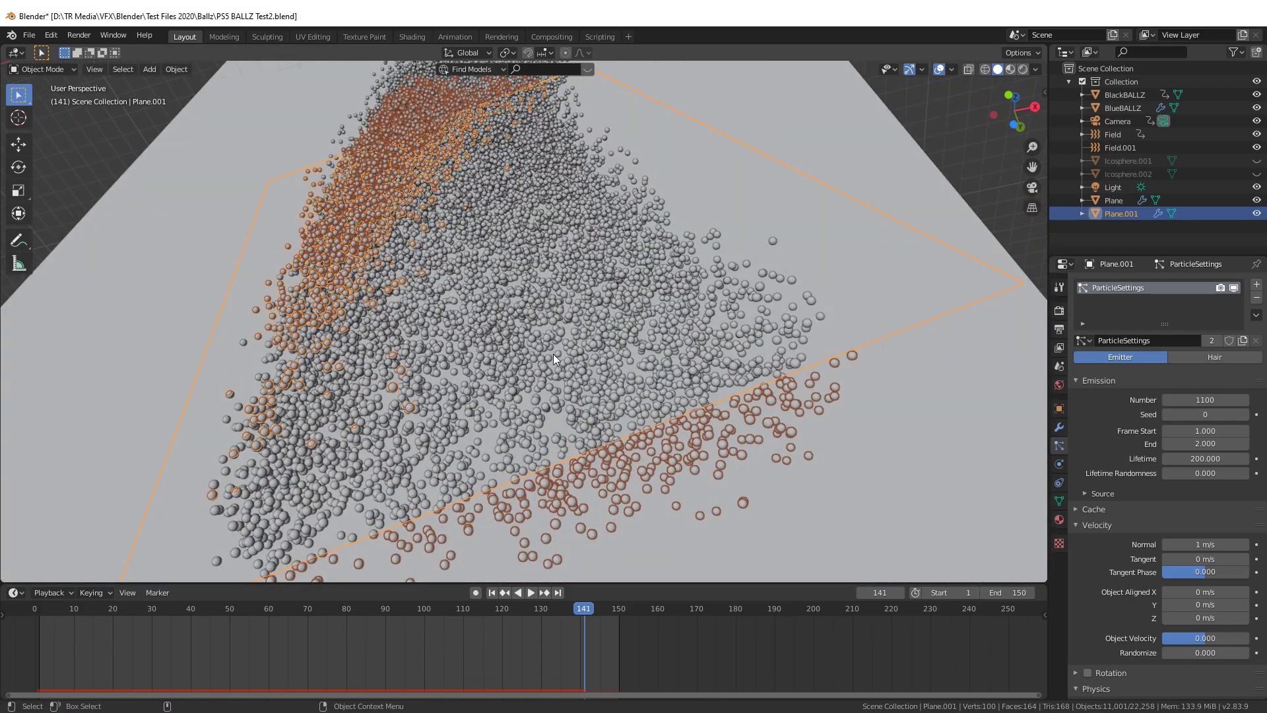
middle_drag(552, 353, 545, 308)
click(507, 295)
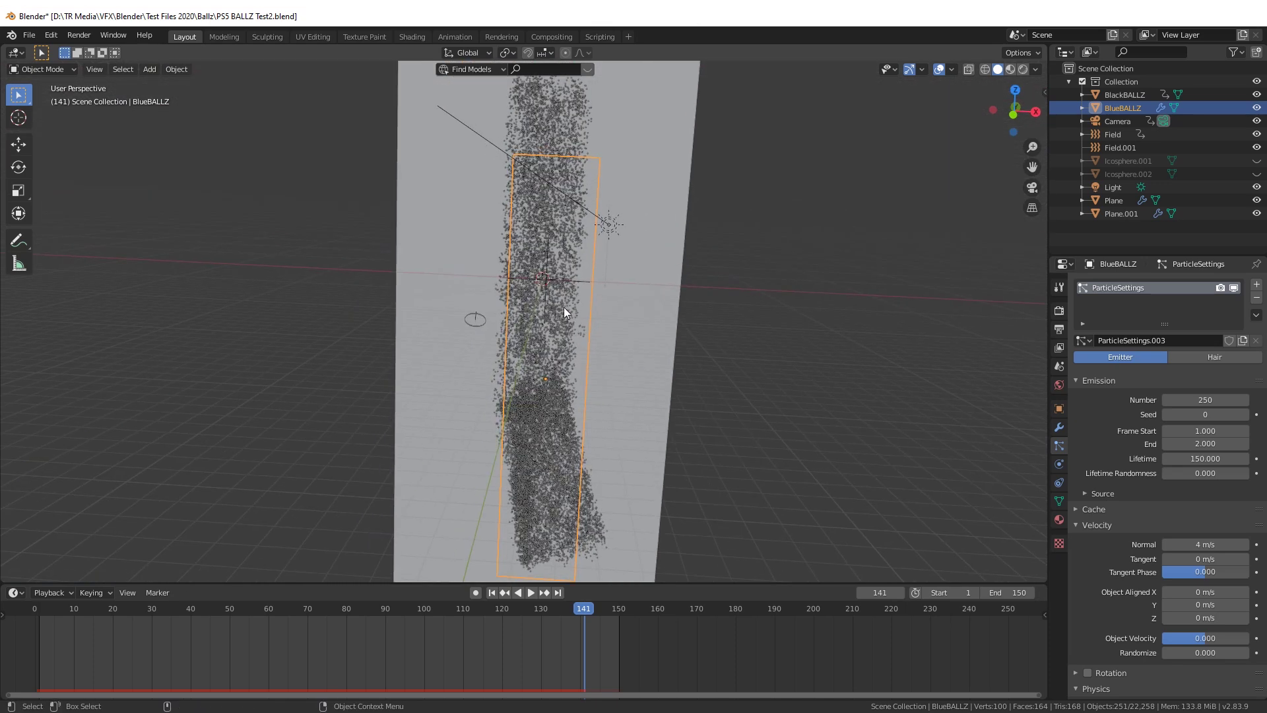
middle_drag(579, 457, 552, 310)
scroll(572, 425, up, 4)
middle_drag(573, 425, 611, 407)
middle_drag(596, 465, 631, 402)
scroll(584, 370, up, 6)
- Rewind the trailer five seconds, replay the wall reveal and pause on it
key(alt+Tab)
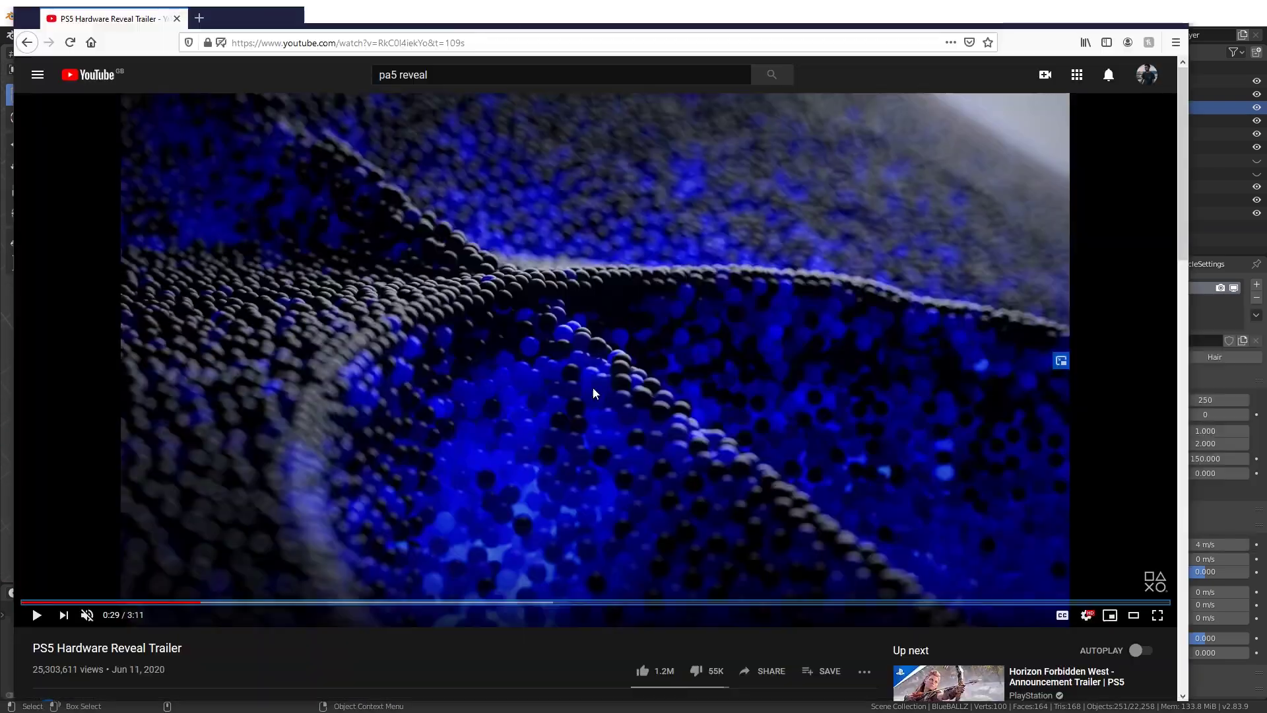
key(space)
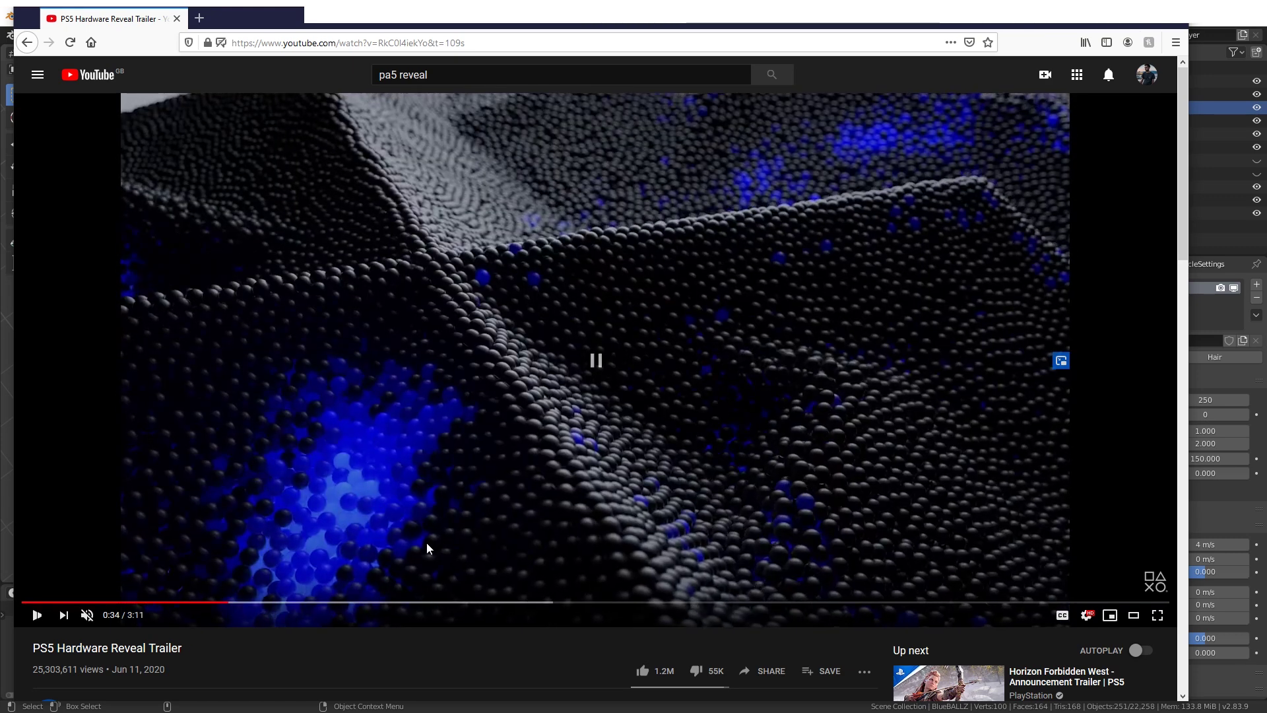
key(Left)
key(space)
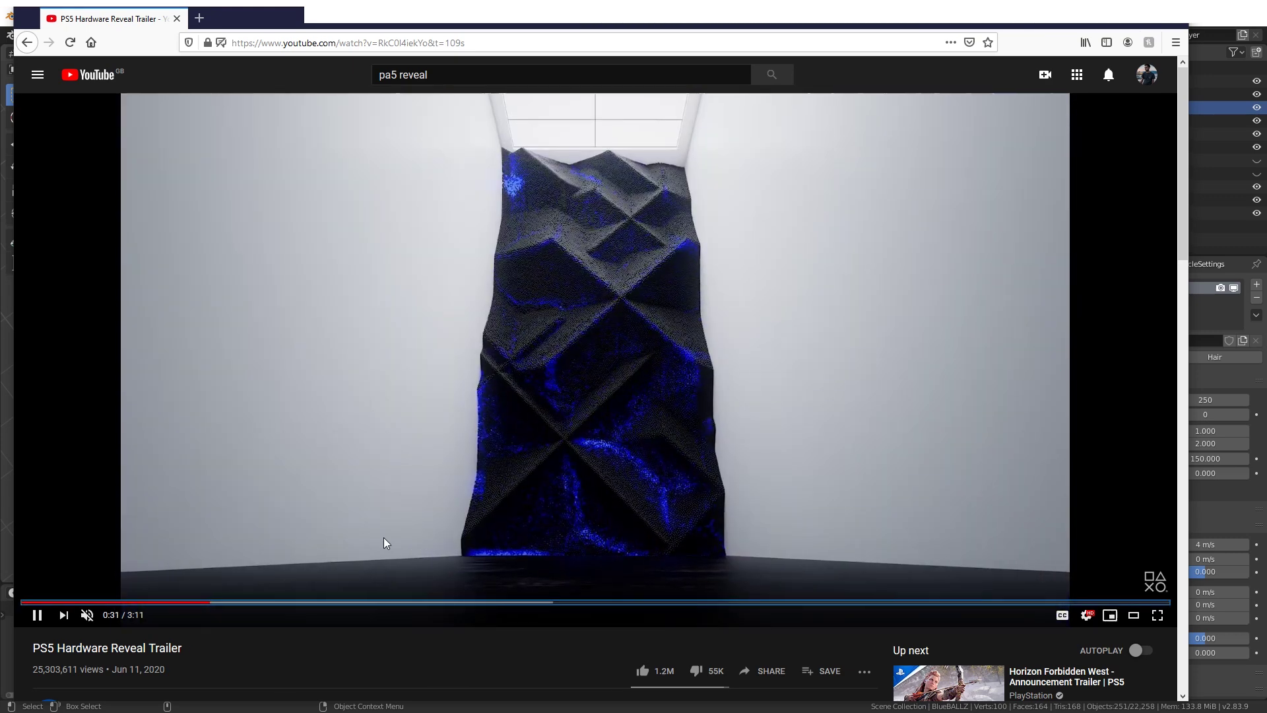
key(space)
- Back in Blender, orbit and zoom around the particle cloud
key(alt+Tab)
middle_drag(609, 418, 666, 339)
scroll(665, 339, up, 3)
scroll(554, 327, down, 6)
scroll(528, 327, up, 6)
middle_drag(510, 287, 567, 310)
- Select Plane and play its particle simulation from frame 1
click(1114, 200)
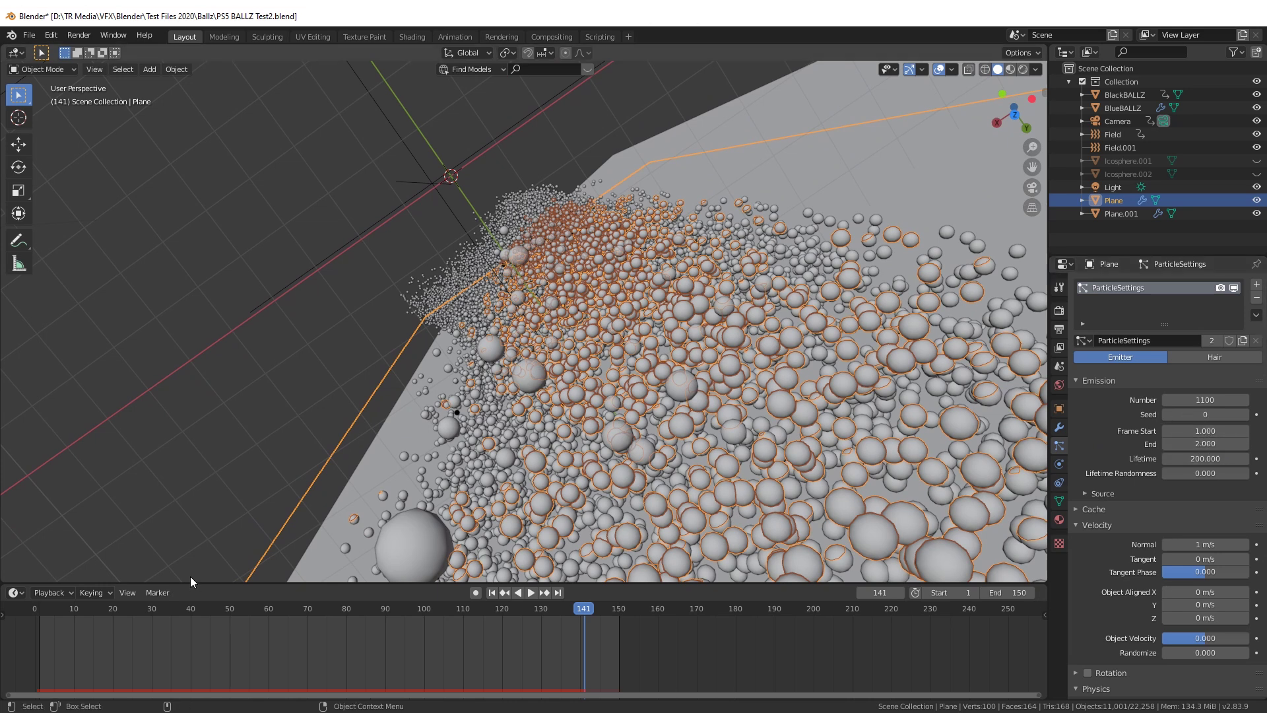
click(40, 611)
key(space)
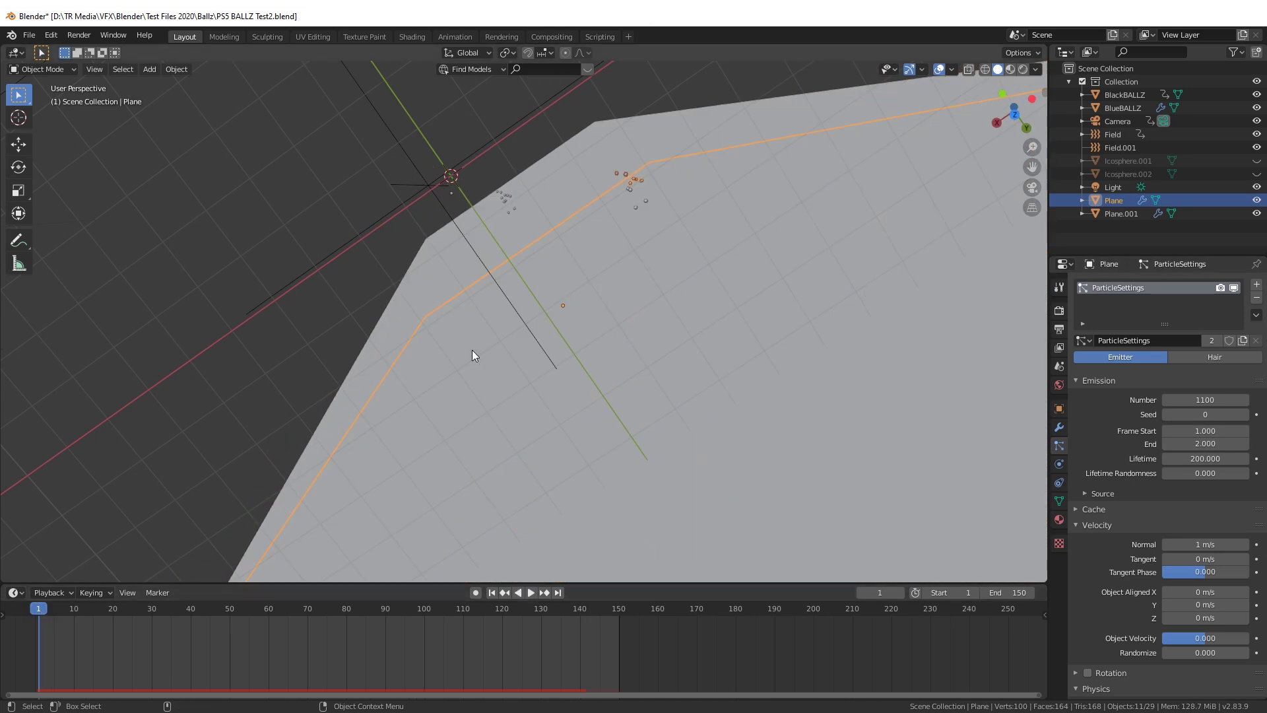
click(43, 613)
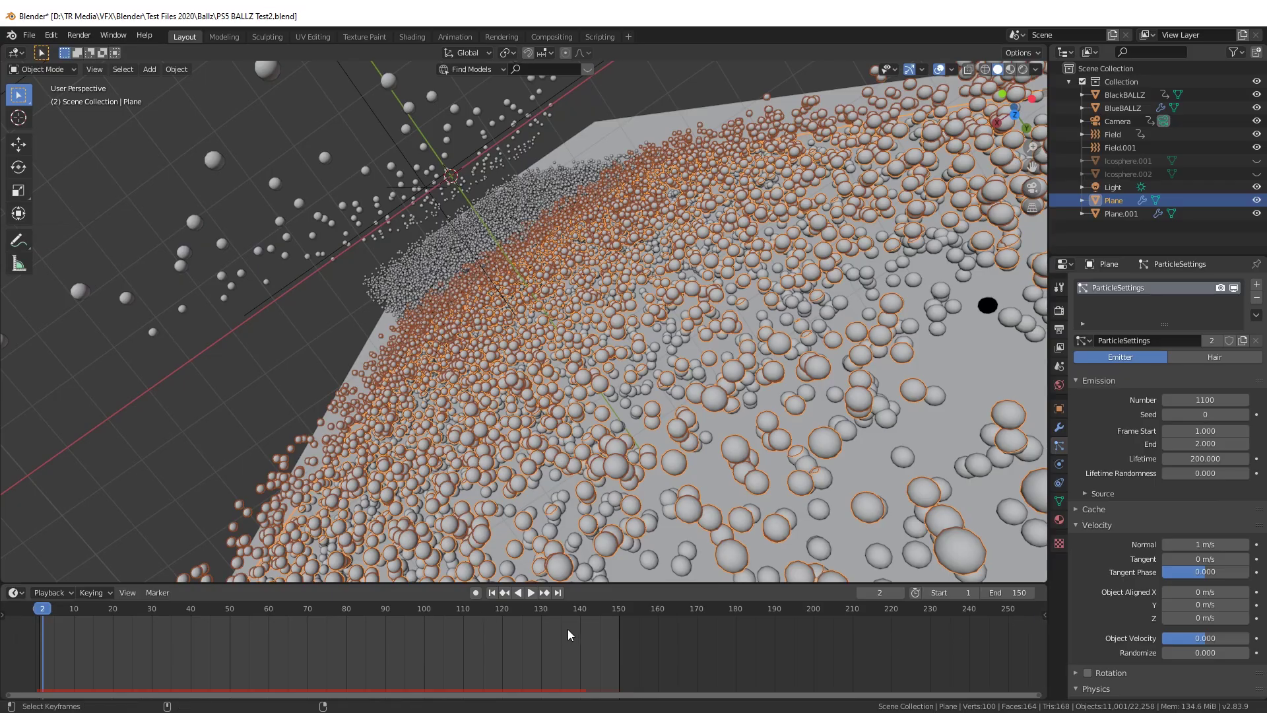
key(space)
- Scrub between frames 150 and 129, orbit, and replay from near the start
click(620, 609)
drag(620, 609, 540, 635)
key(space)
middle_drag(604, 489, 528, 376)
key(space)
click(45, 636)
scroll(1196, 439, down, 4)
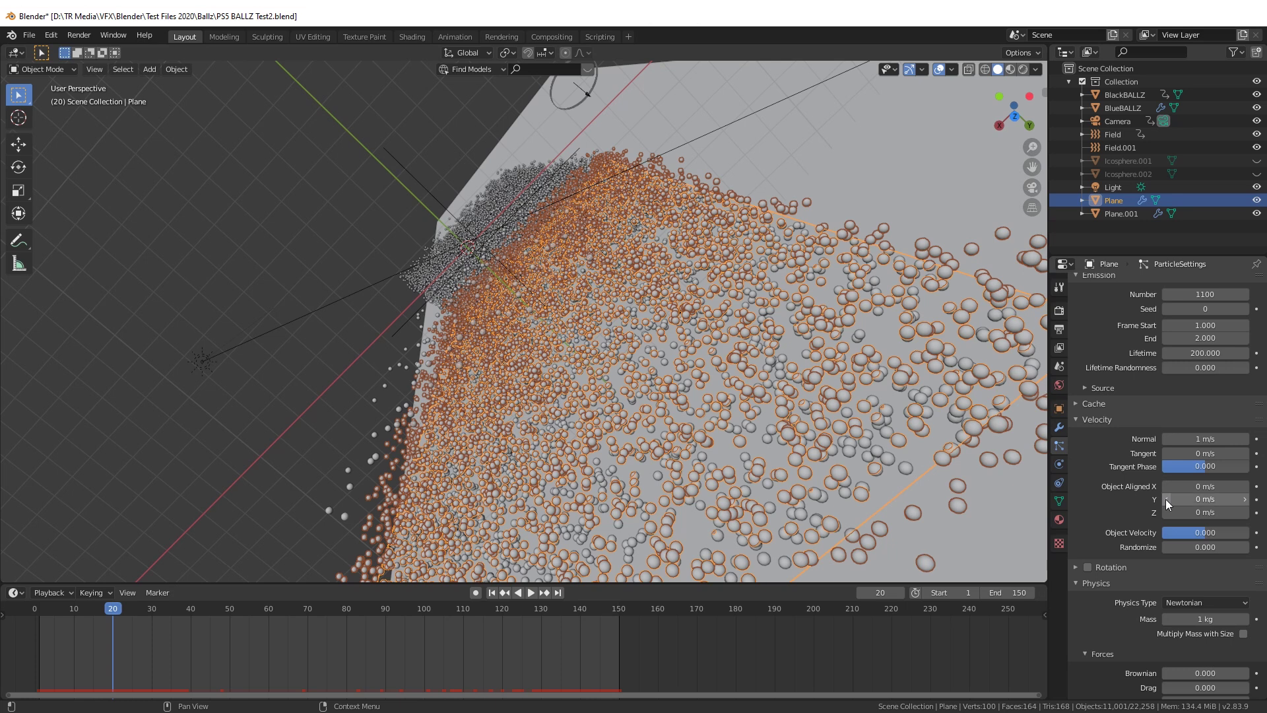
scroll(1141, 523, down, 8)
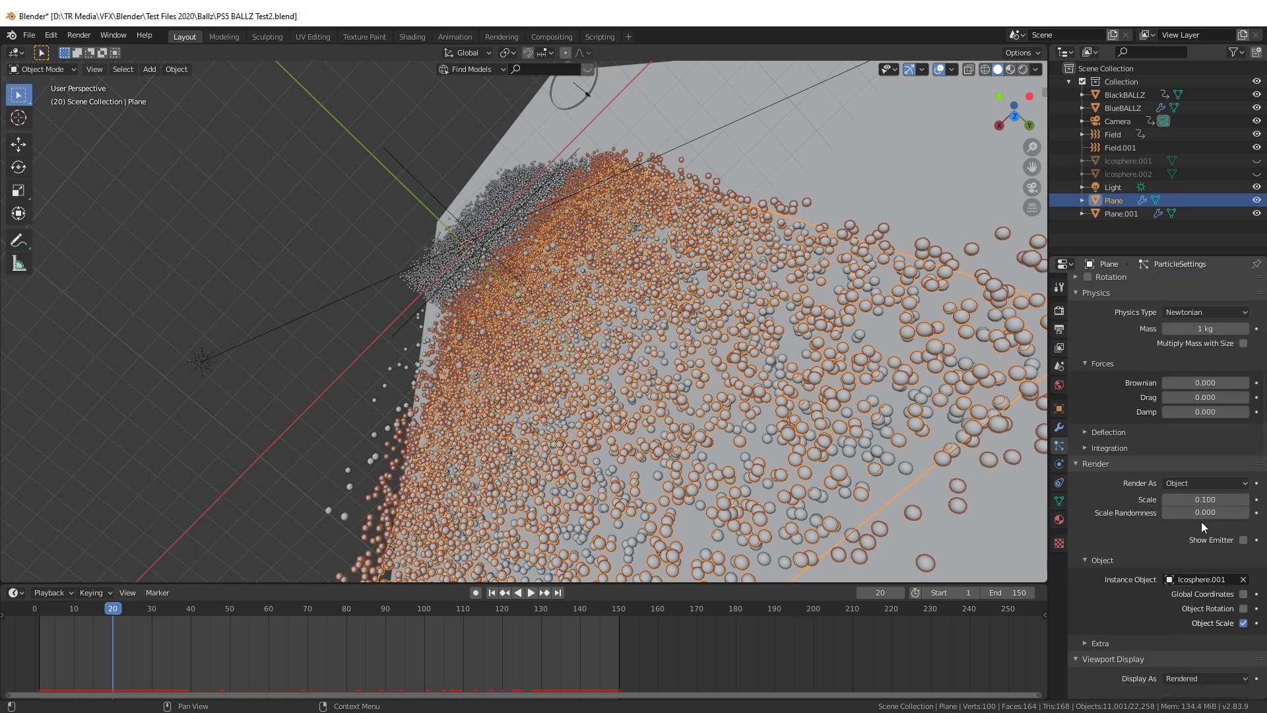
scroll(1186, 497, down, 10)
scroll(1126, 562, down, 2)
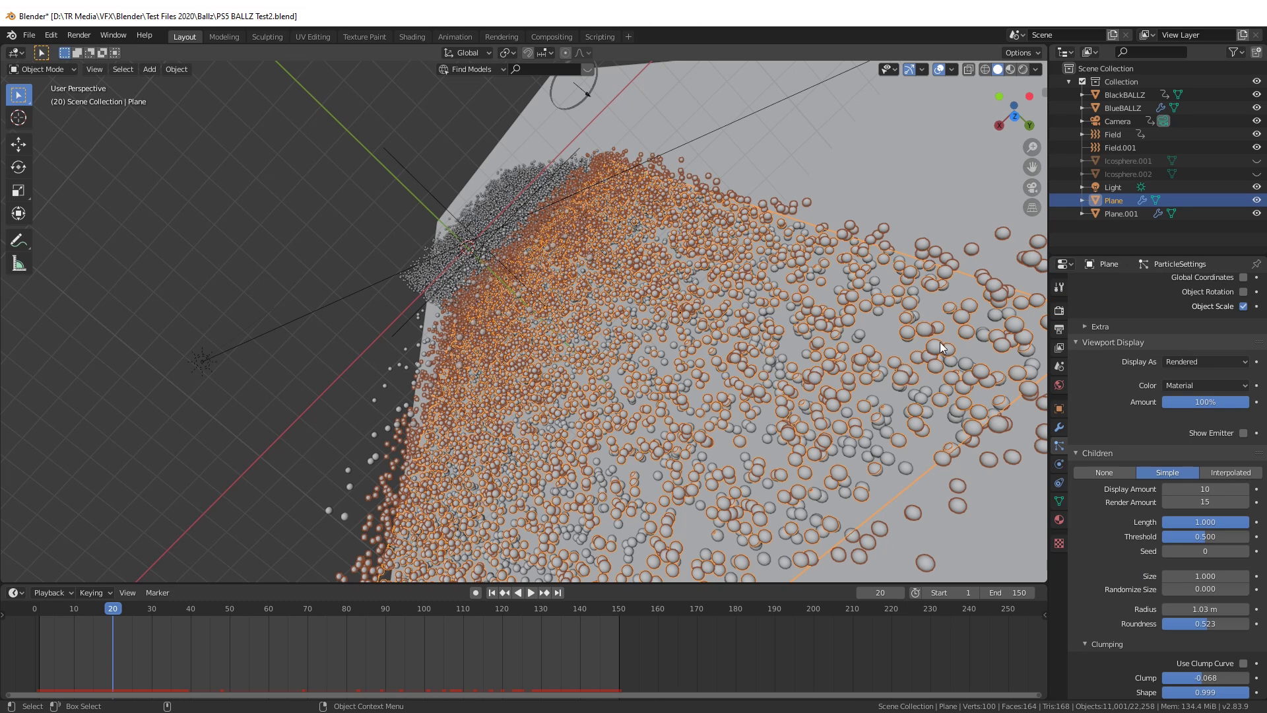
scroll(1130, 575, up, 10)
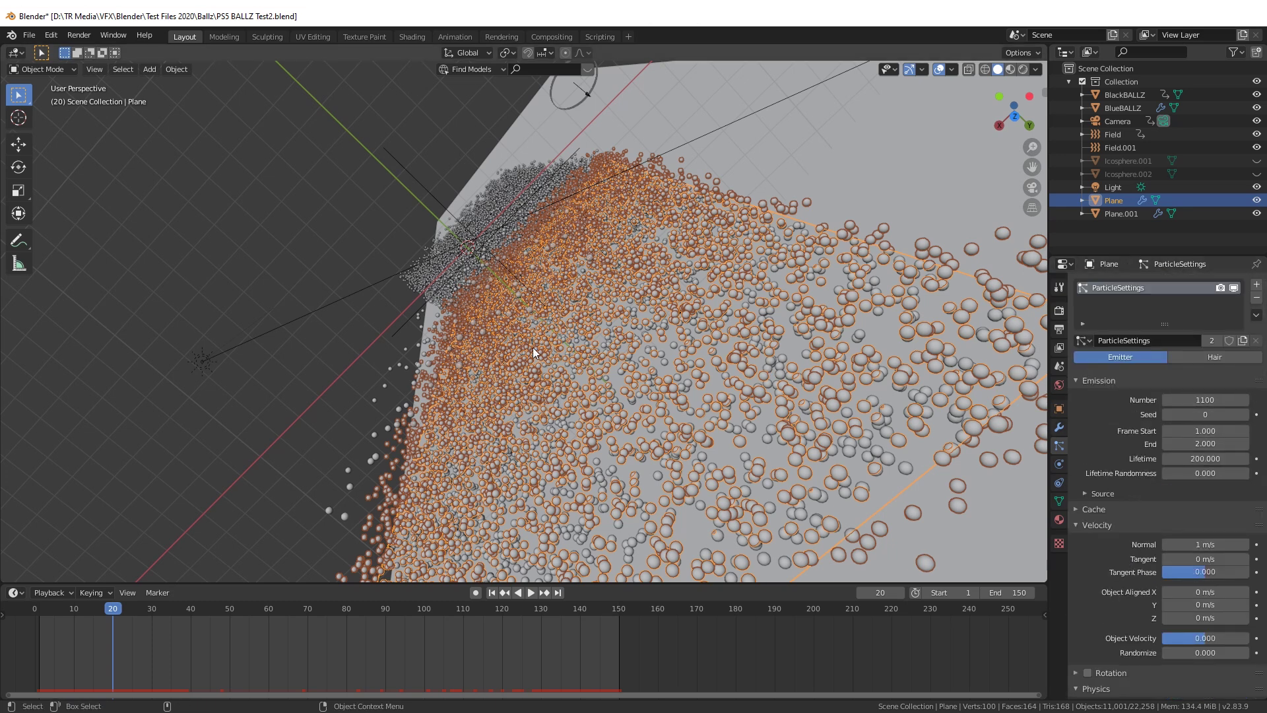
scroll(1117, 519, down, 10)
scroll(1139, 532, down, 7)
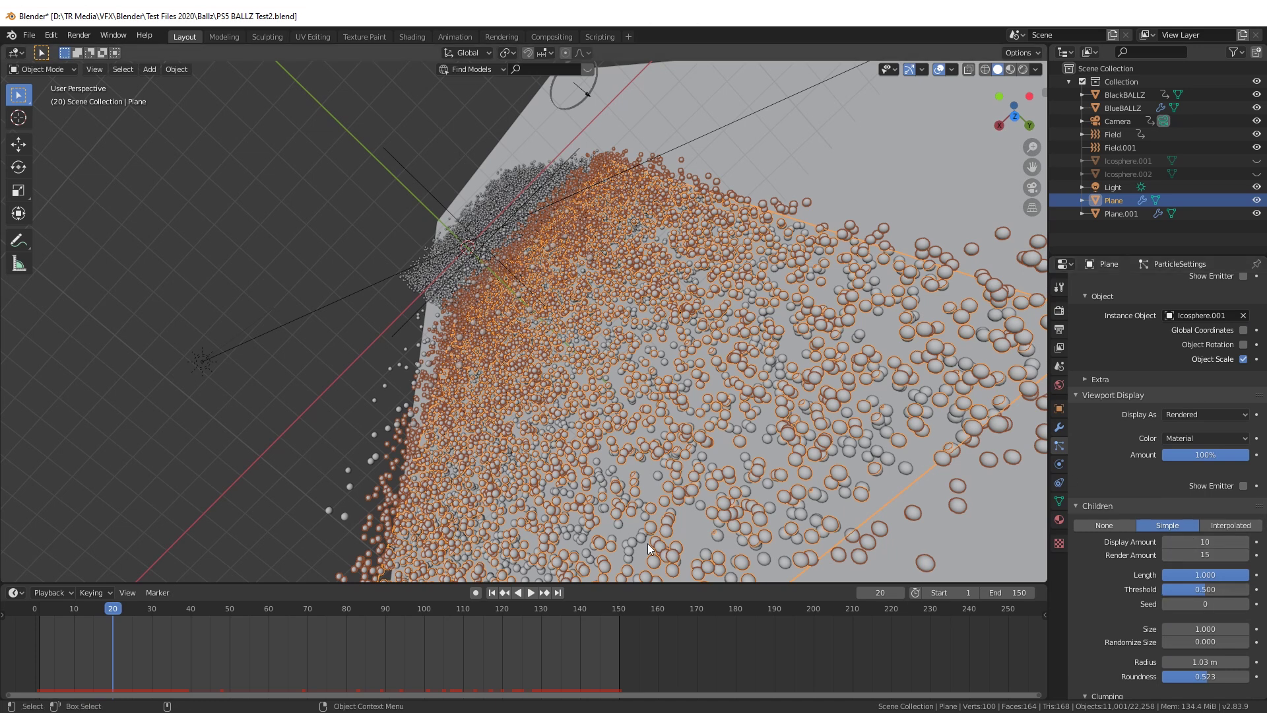
scroll(1074, 628, down, 3)
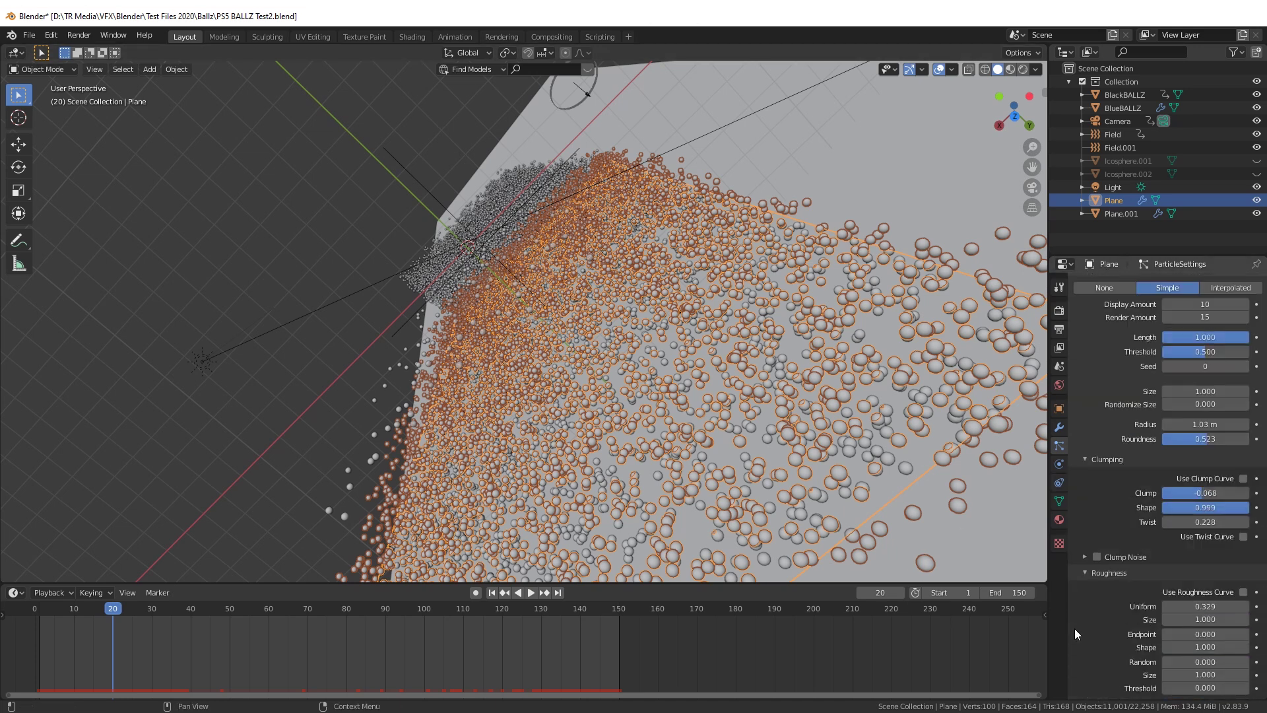
scroll(1079, 612, down, 3)
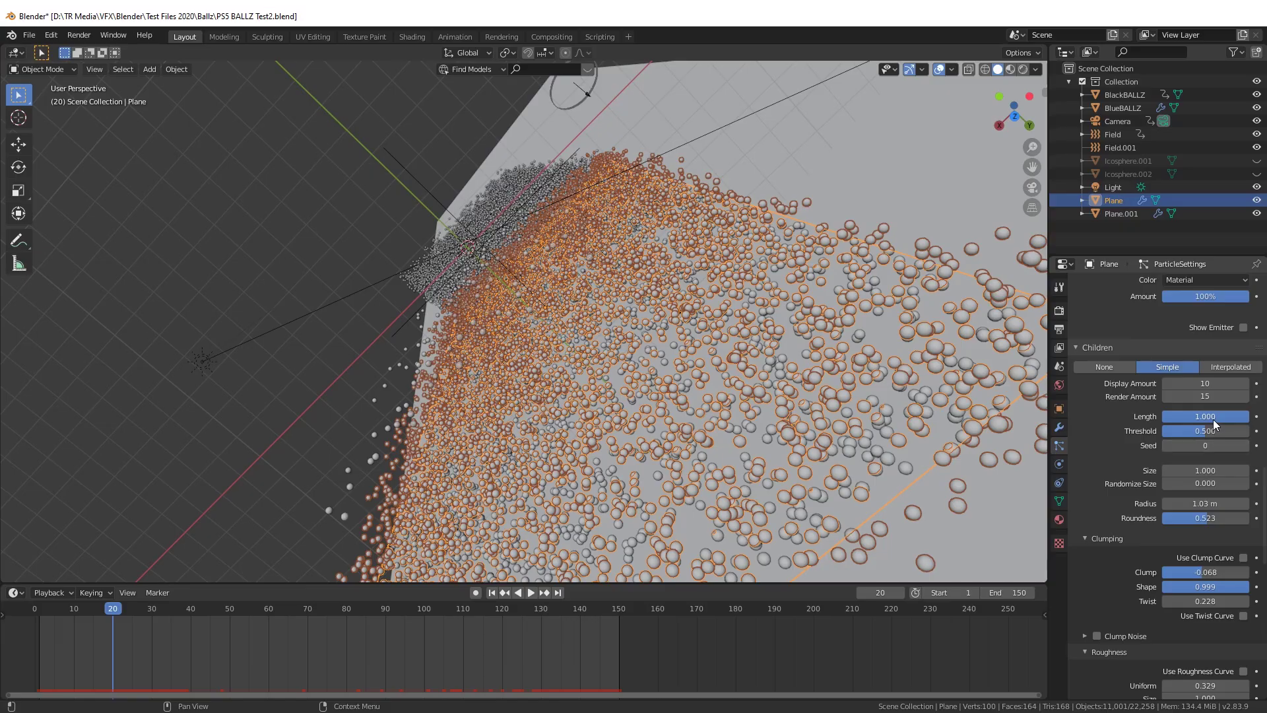
- Rewind to frame 1 and replay the simulation while orbiting the falling balls
key(space)
middle_drag(990, 528, 484, 565)
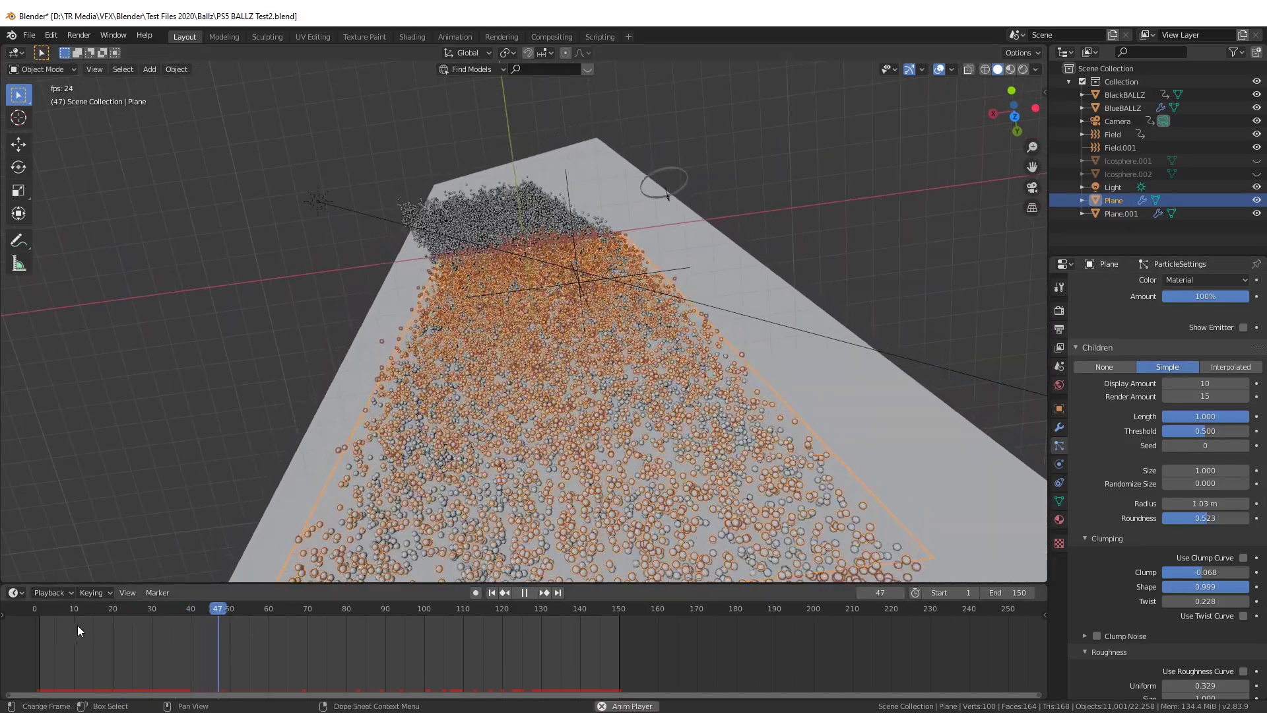
click(41, 611)
key(space)
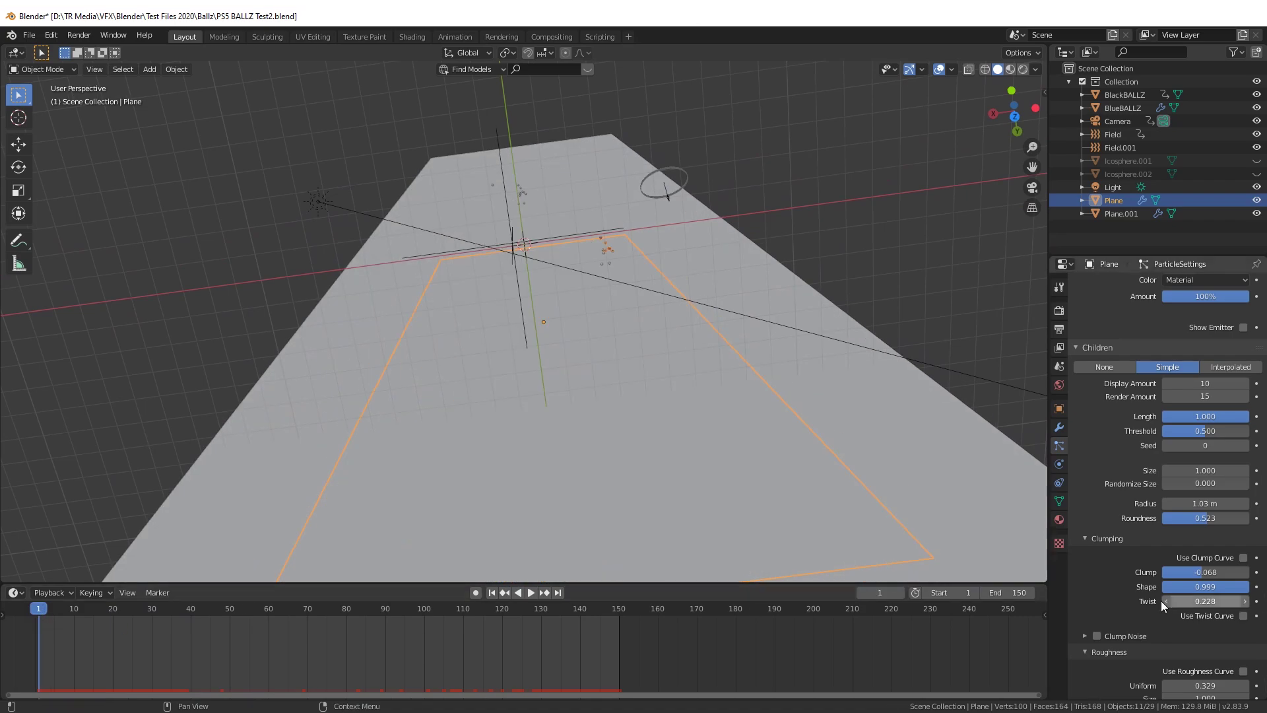
scroll(1163, 605, down, 10)
key(space)
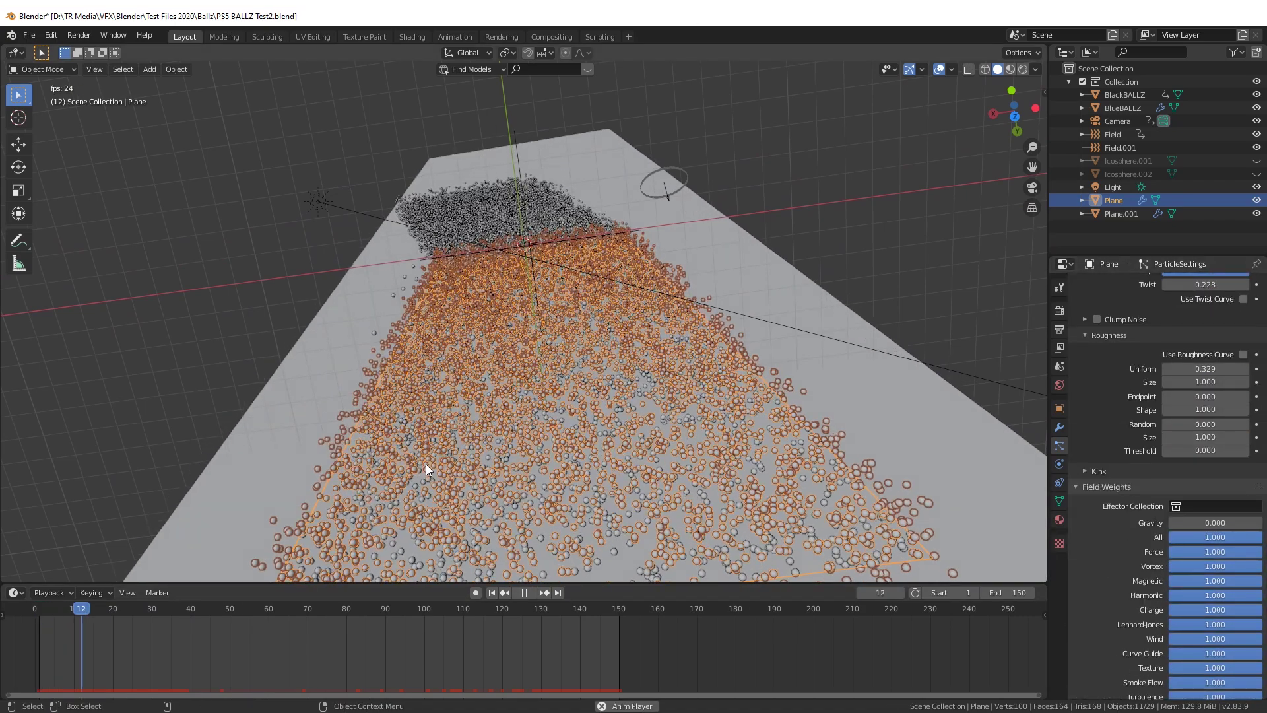
middle_drag(501, 437, 704, 350)
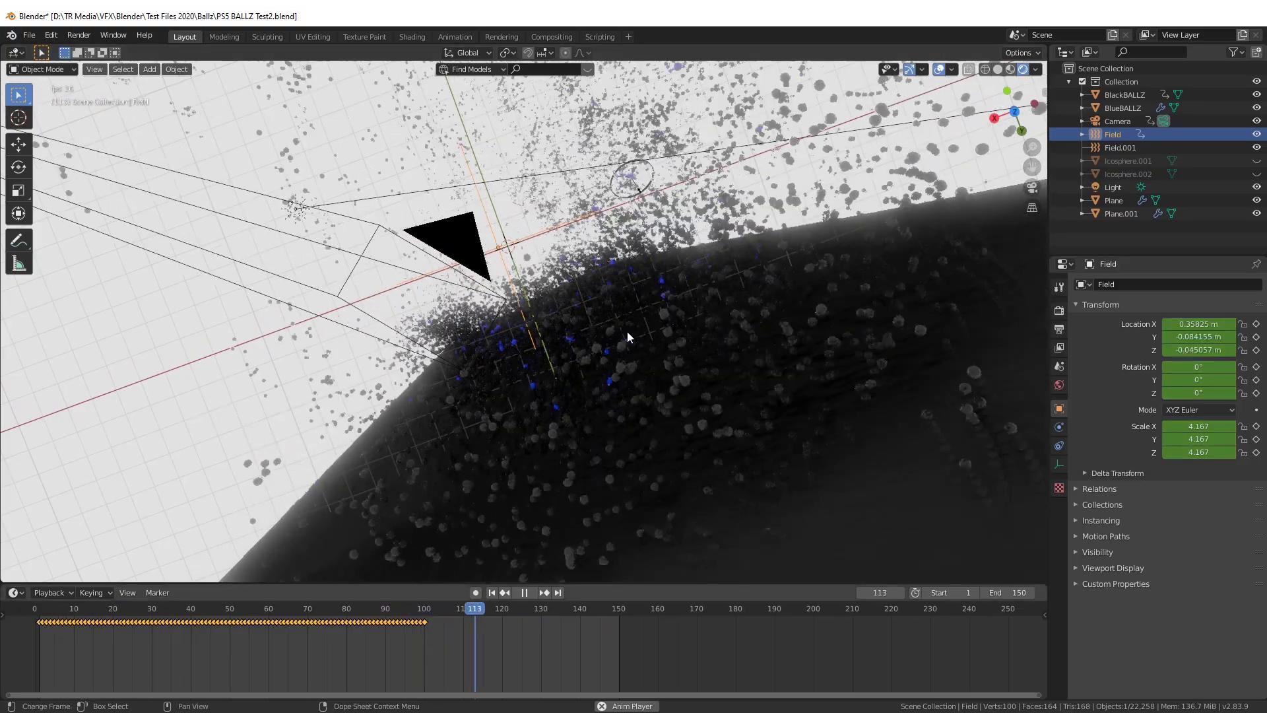
- Stop playback at frame 117, zoom in and hide the viewport overlays
key(space)
scroll(571, 313, up, 5)
mouse_move(582, 309)
middle_down()
mouse_move(673, 302)
mouse_move(574, 303)
middle_up()
click(938, 70)
scroll(543, 383, up, 3)
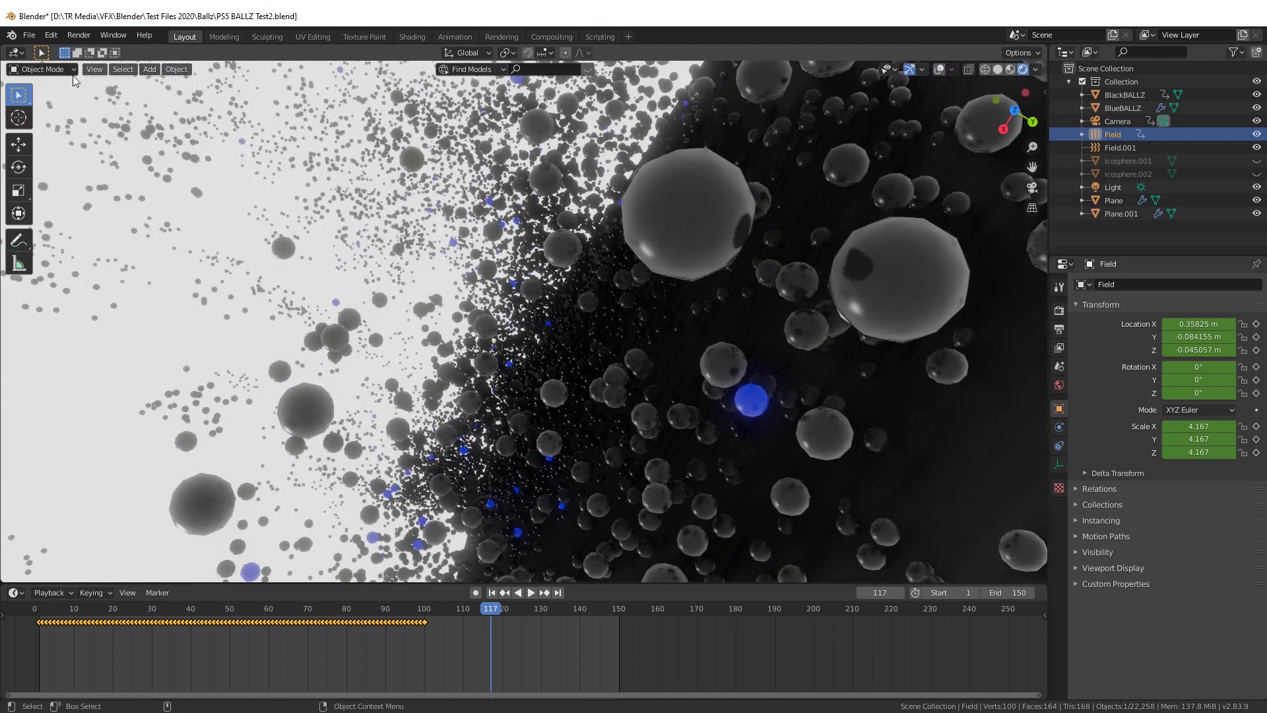
- Study the ball wall up close, stopping at frame 104 and orbiting the block
right_click(78, 74)
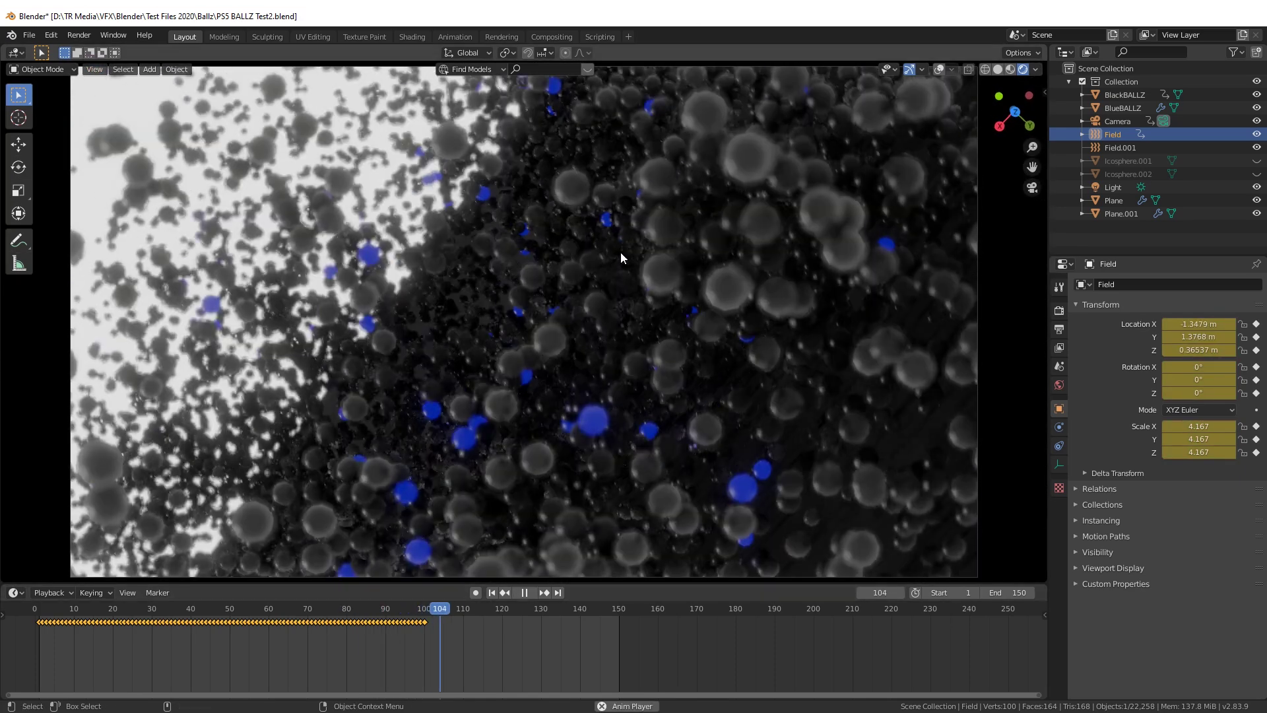
key(space)
middle_drag(592, 276, 627, 306)
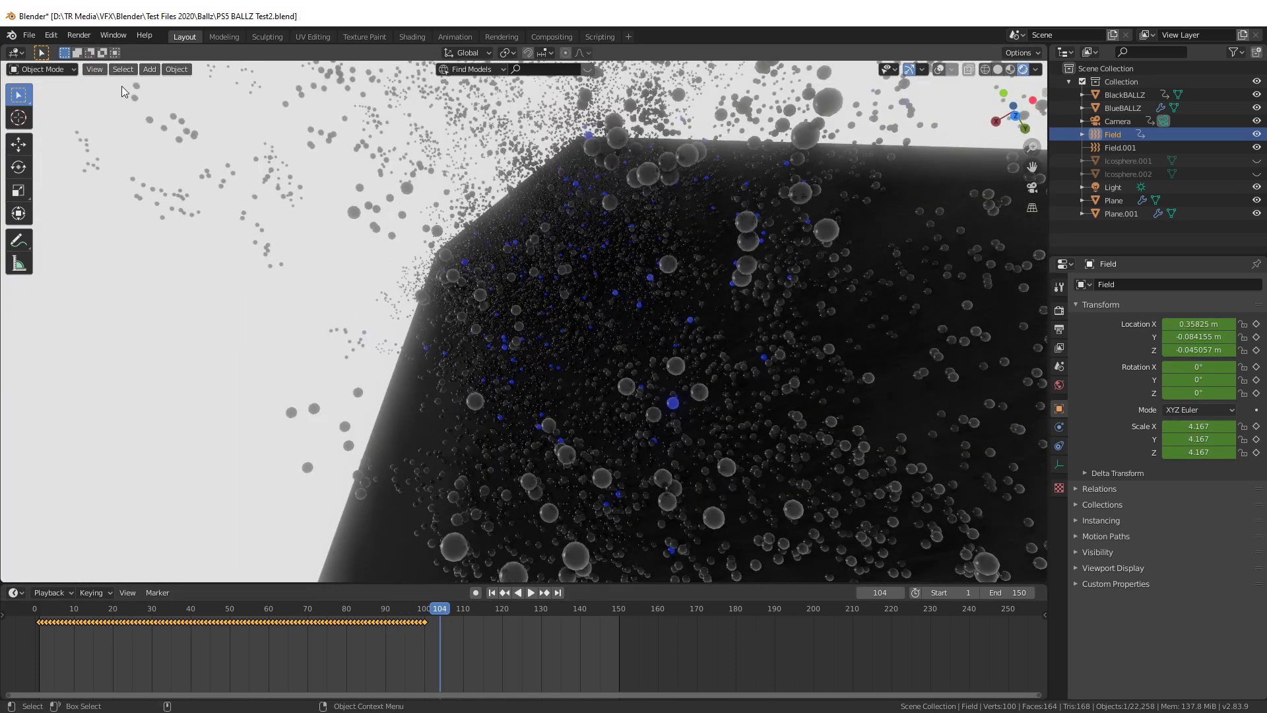
key(alt+Tab)
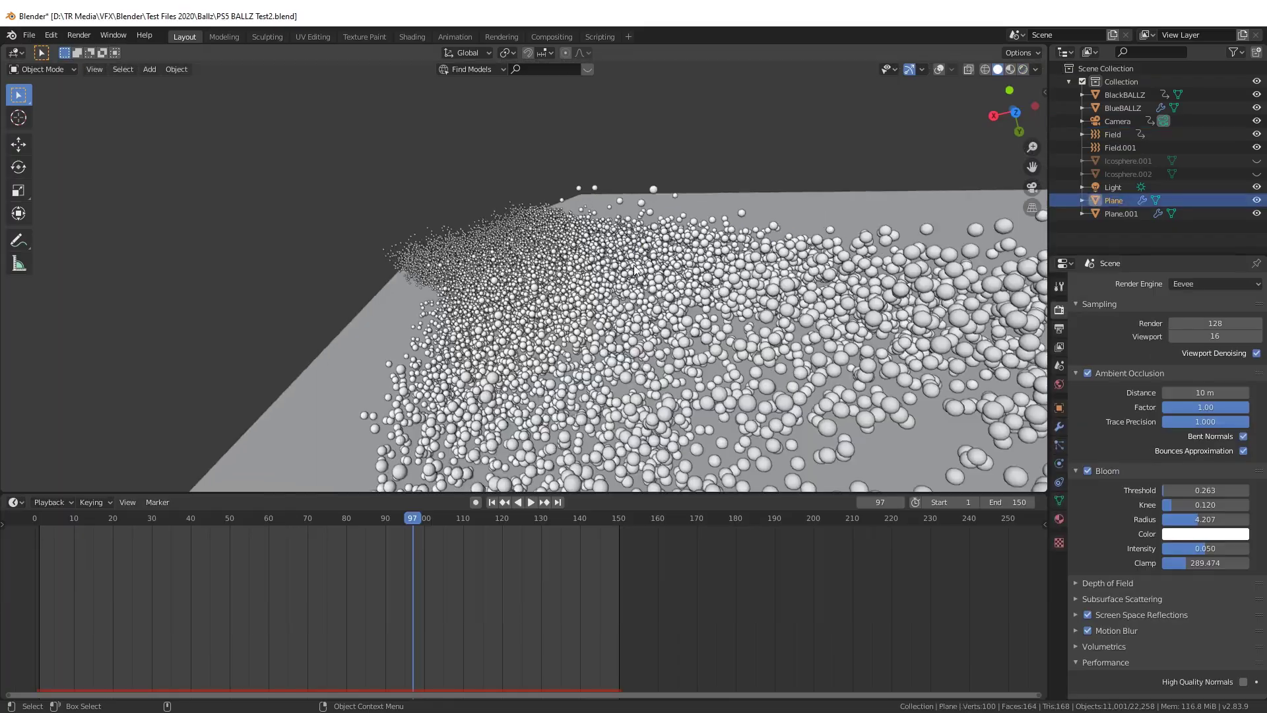
- Replay the fall, turn viewport overlays back on and select Plane.001 instead of Plane
middle_drag(634, 270, 696, 381)
key(space)
key(space)
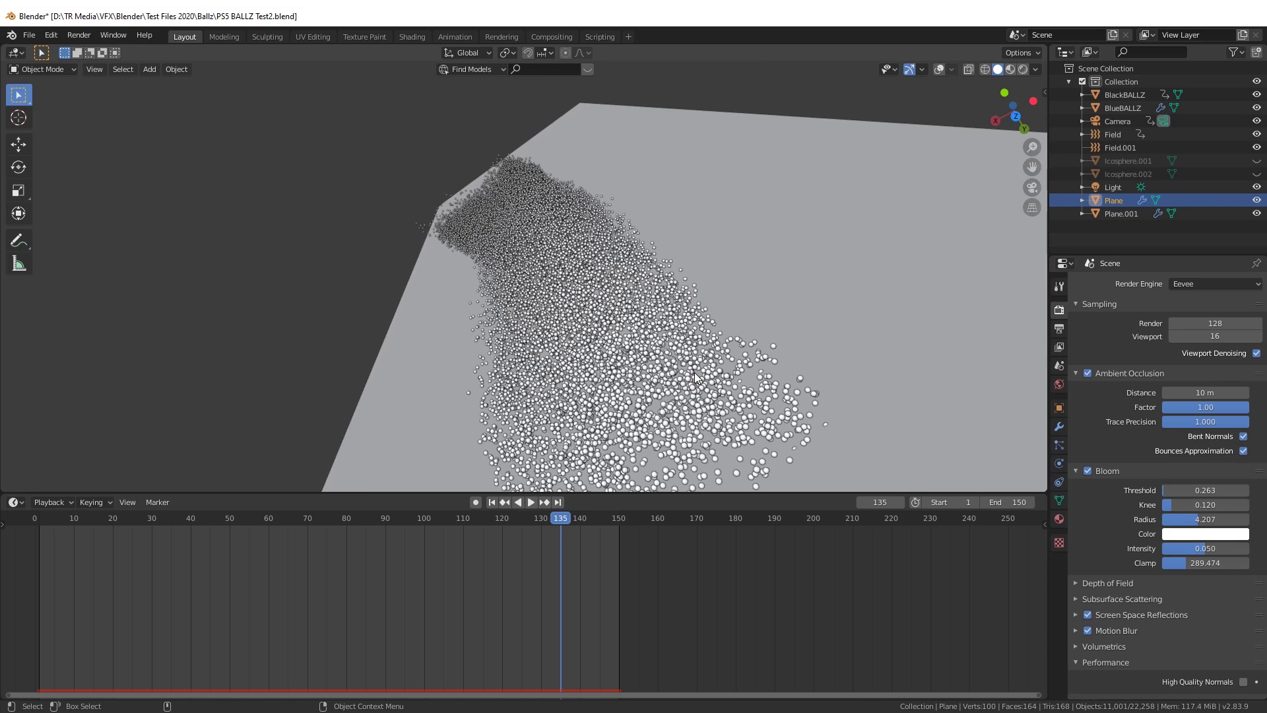
click(940, 69)
middle_drag(811, 277, 533, 373)
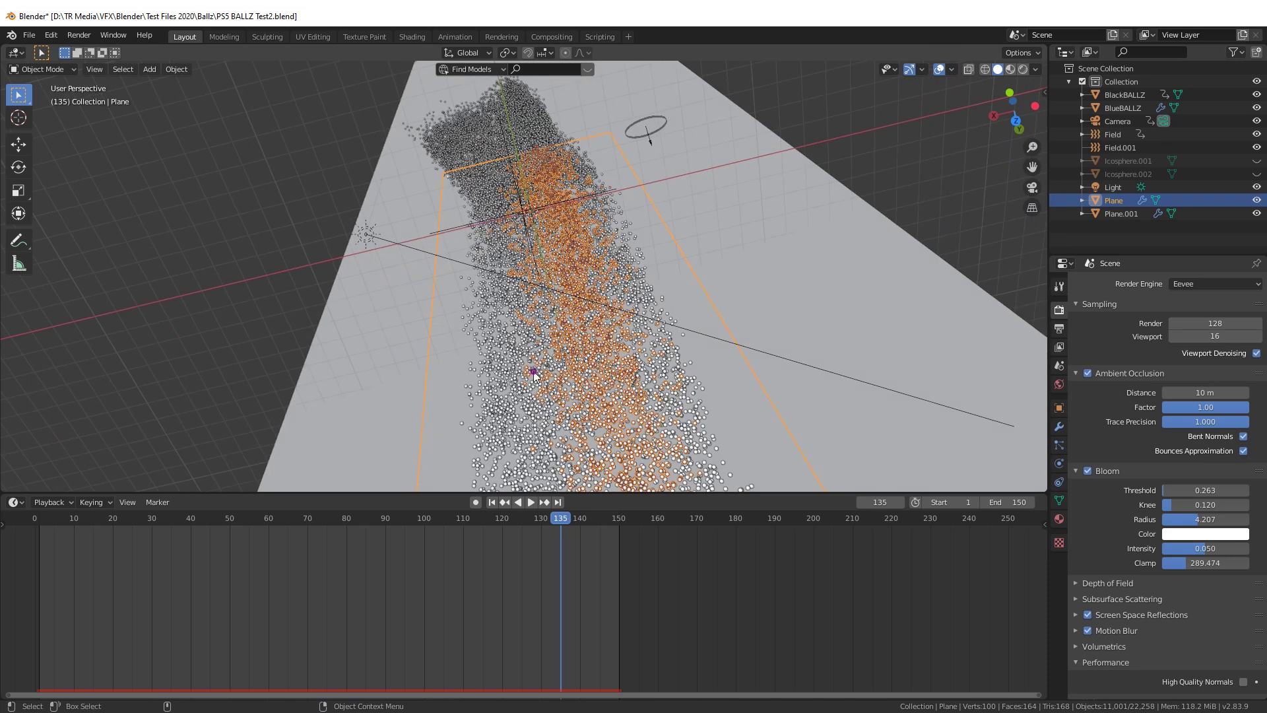
click(474, 136)
click(517, 236)
middle_drag(763, 246, 577, 485)
- Stop at frame 93, then play the fall through the active scene camera
key(space)
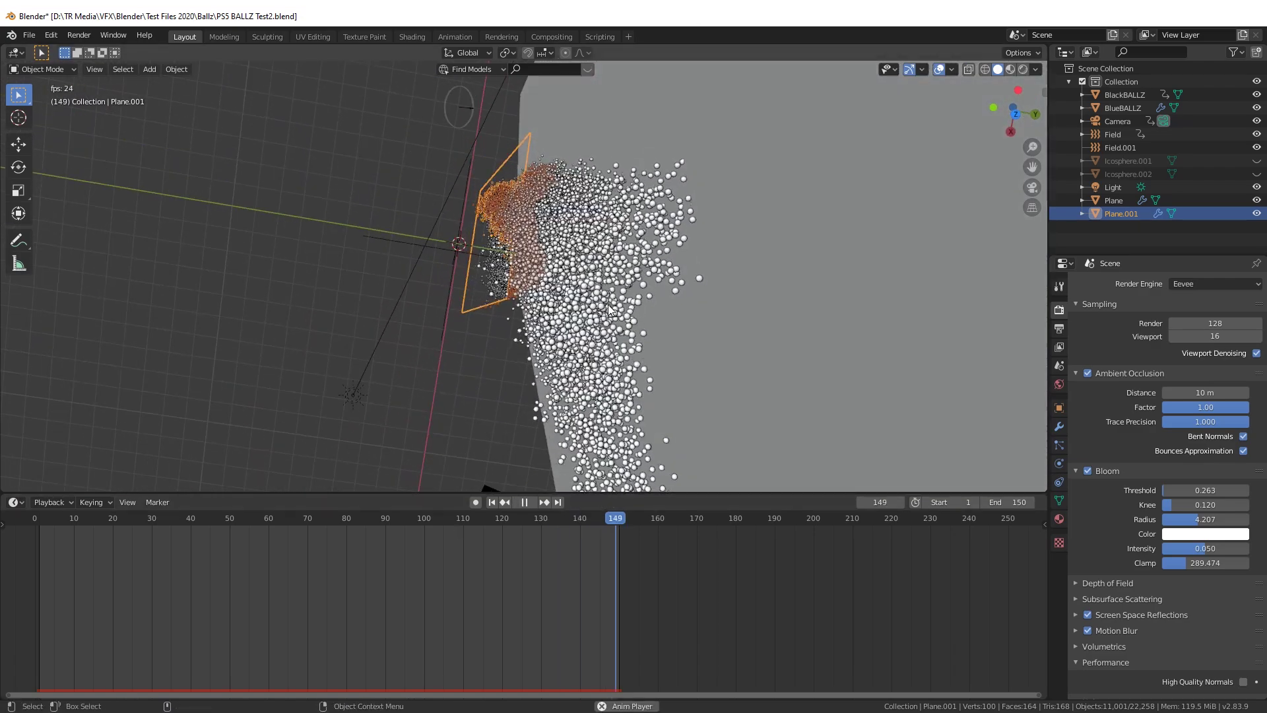
middle_drag(608, 306, 660, 210)
key(space)
click(94, 69)
mouse_move(153, 201)
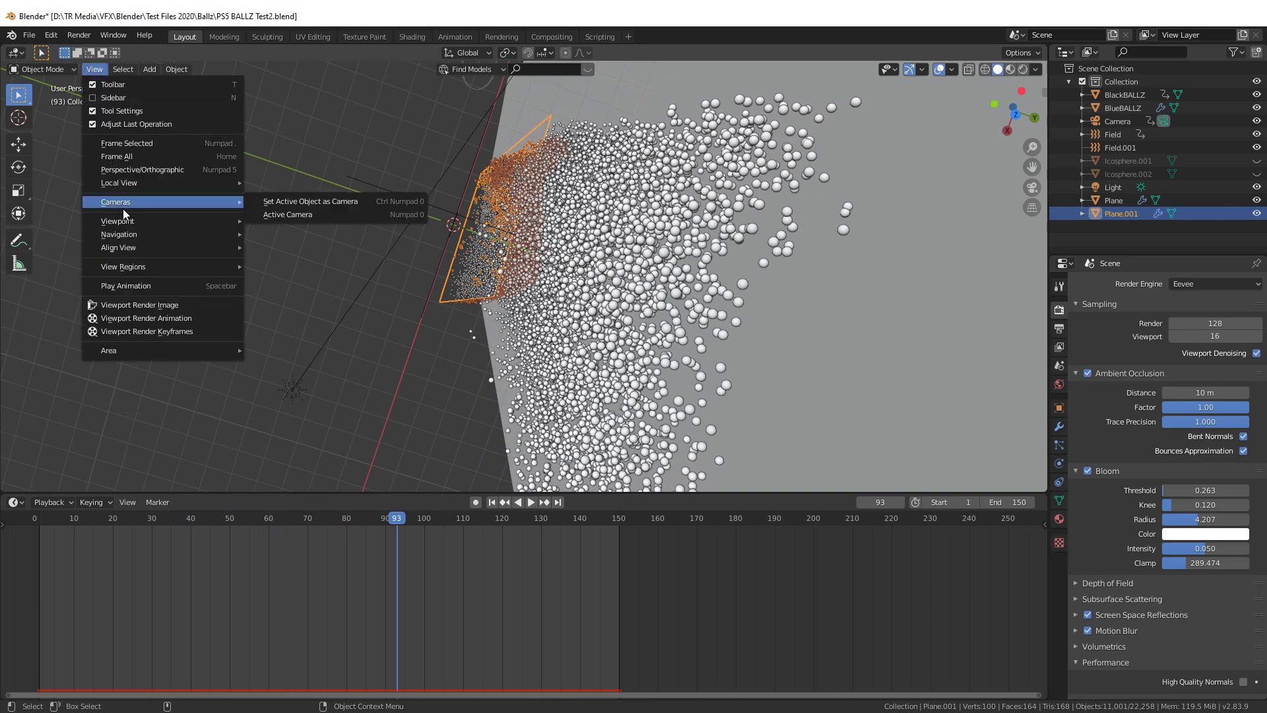
click(315, 213)
key(space)
key(space)
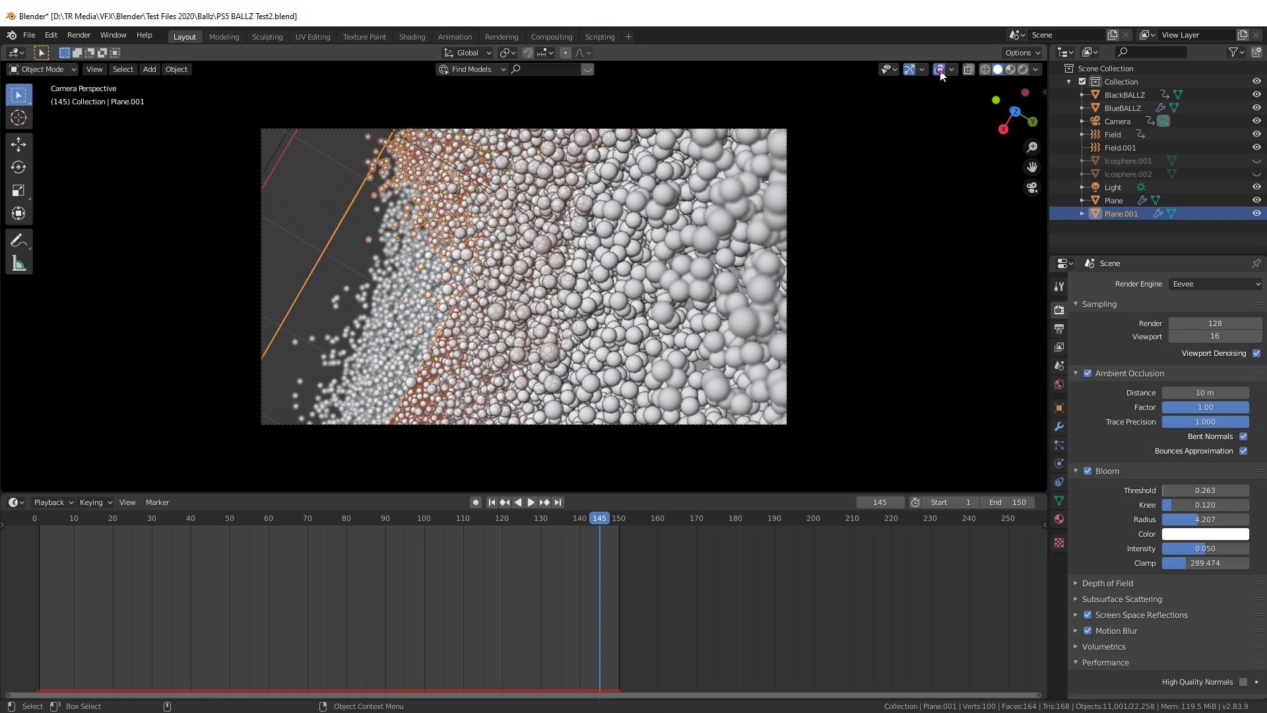
- Leave camera view, re-enable overlays, and shrink the timeline for a taller viewport
middle_drag(512, 384, 895, 111)
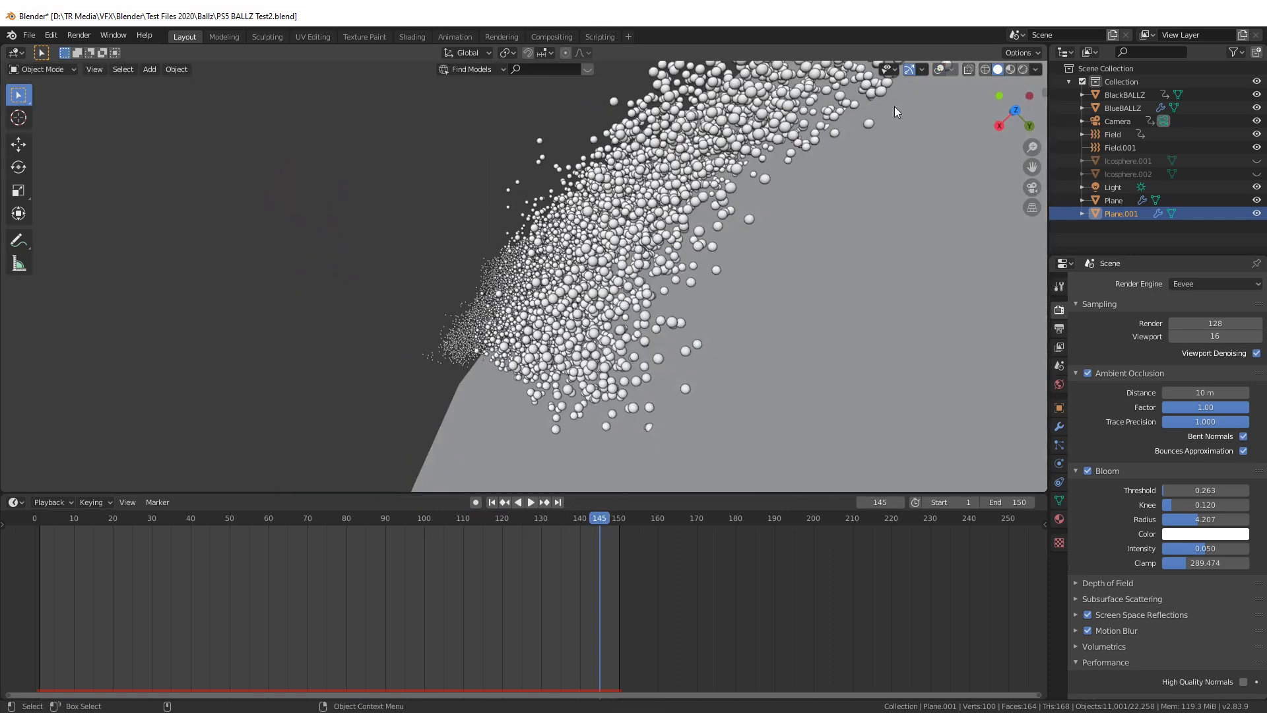
click(938, 68)
alt+middle_click(499, 198)
alt+middle_click(462, 205)
middle_drag(464, 205, 541, 369)
drag(600, 492, 600, 602)
middle_drag(581, 409, 738, 371)
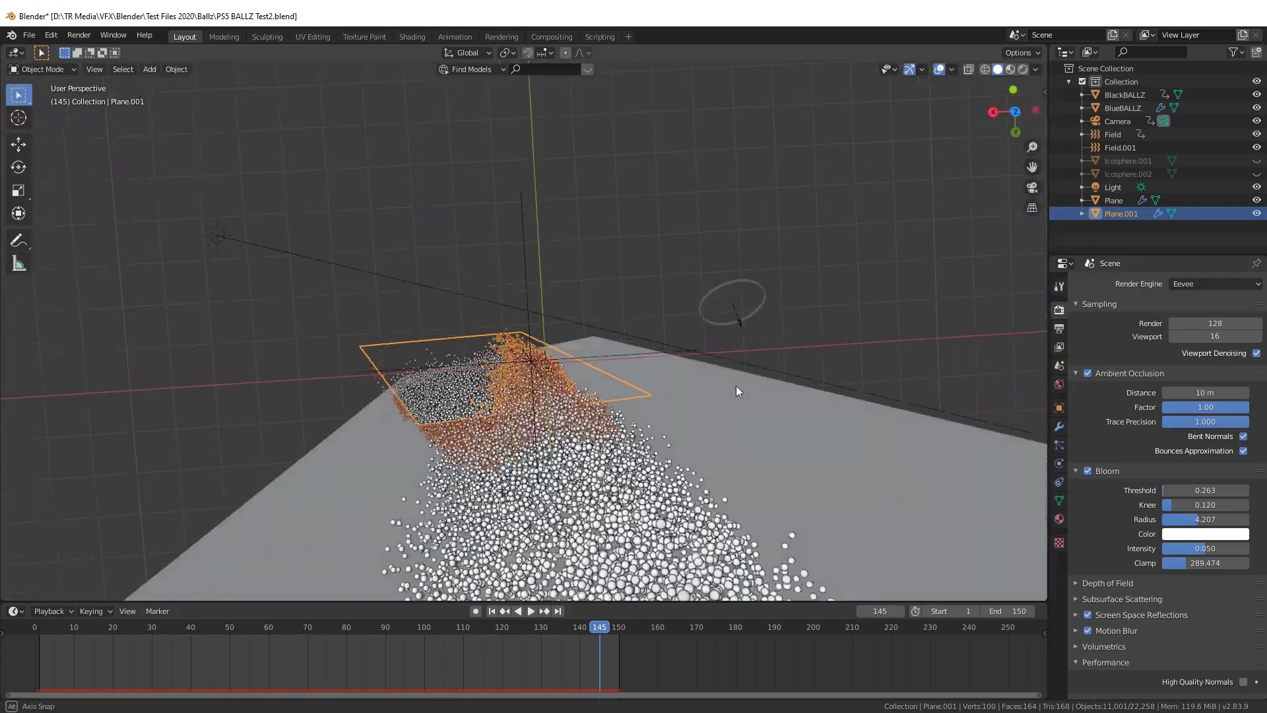
- Inspect the Field and Field.001 wind force settings, viewing closer over the ball pile
click(1059, 463)
click(1060, 444)
middle_drag(601, 356, 776, 302)
click(1141, 148)
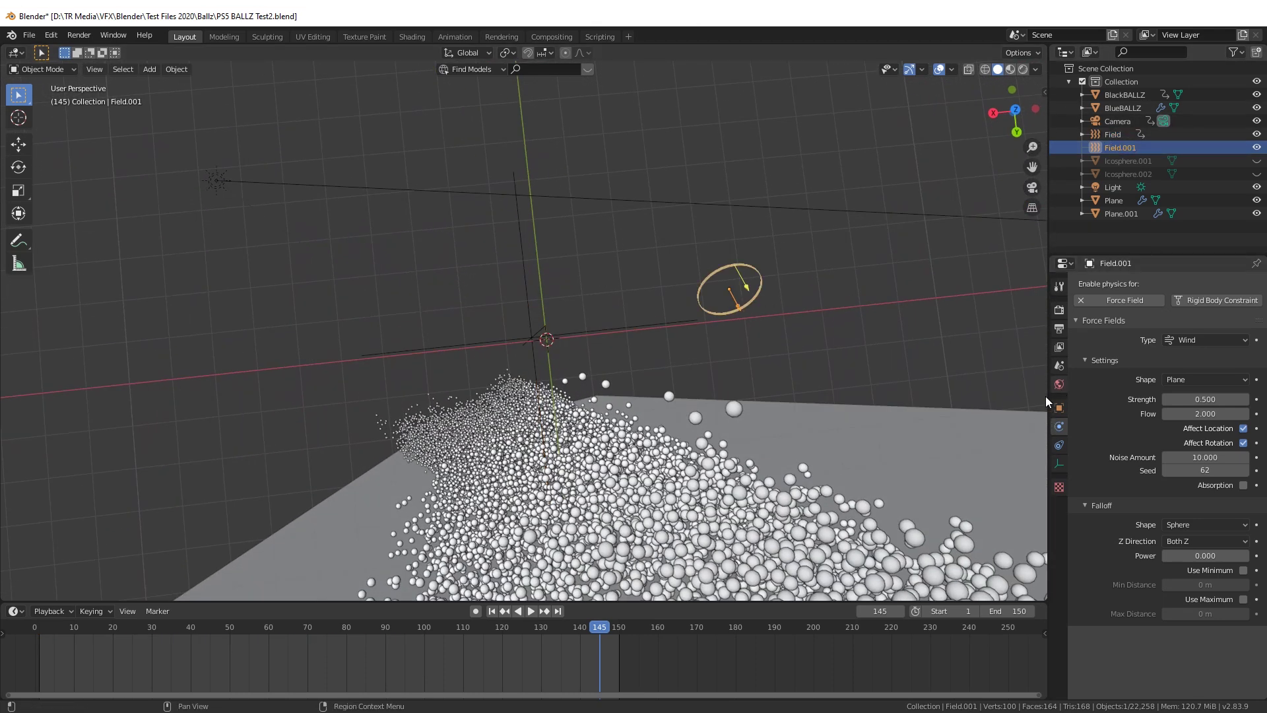
middle_drag(717, 300, 573, 456)
middle_drag(482, 262, 483, 265)
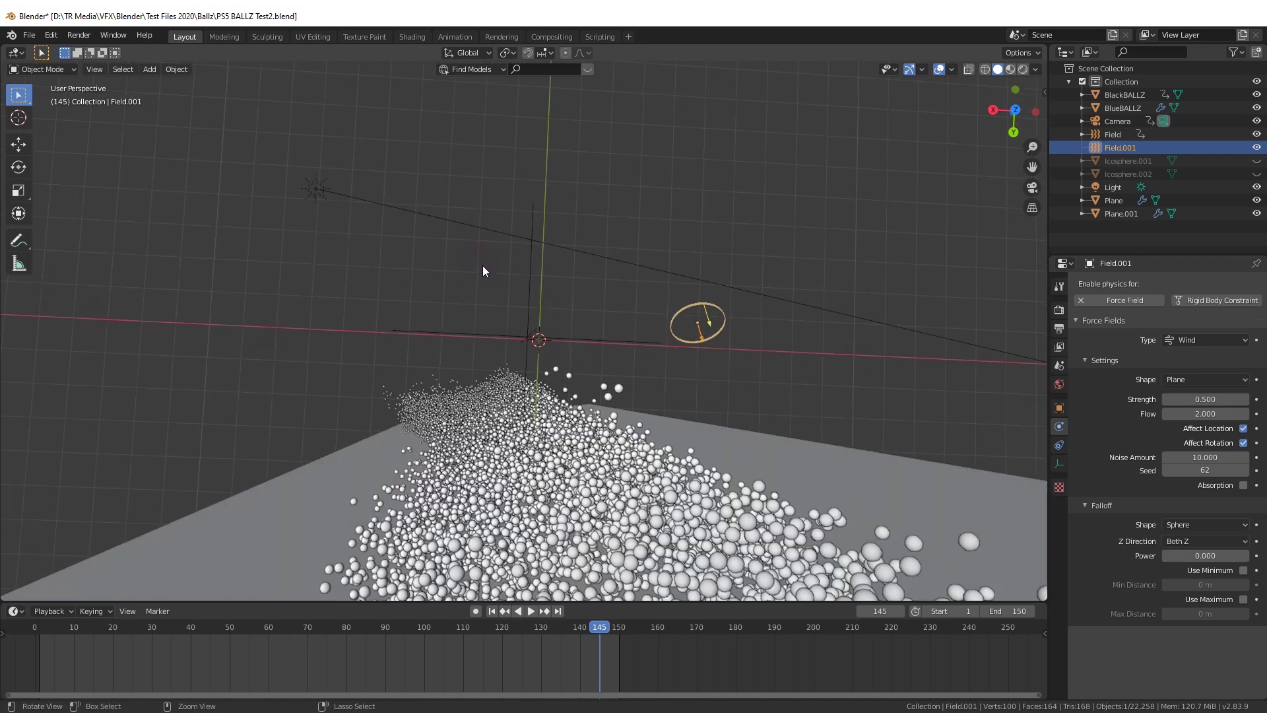
- Replay the simulation from the first frame, then select the magnetic Field object
drag(584, 624, 59, 651)
key(space)
key(space)
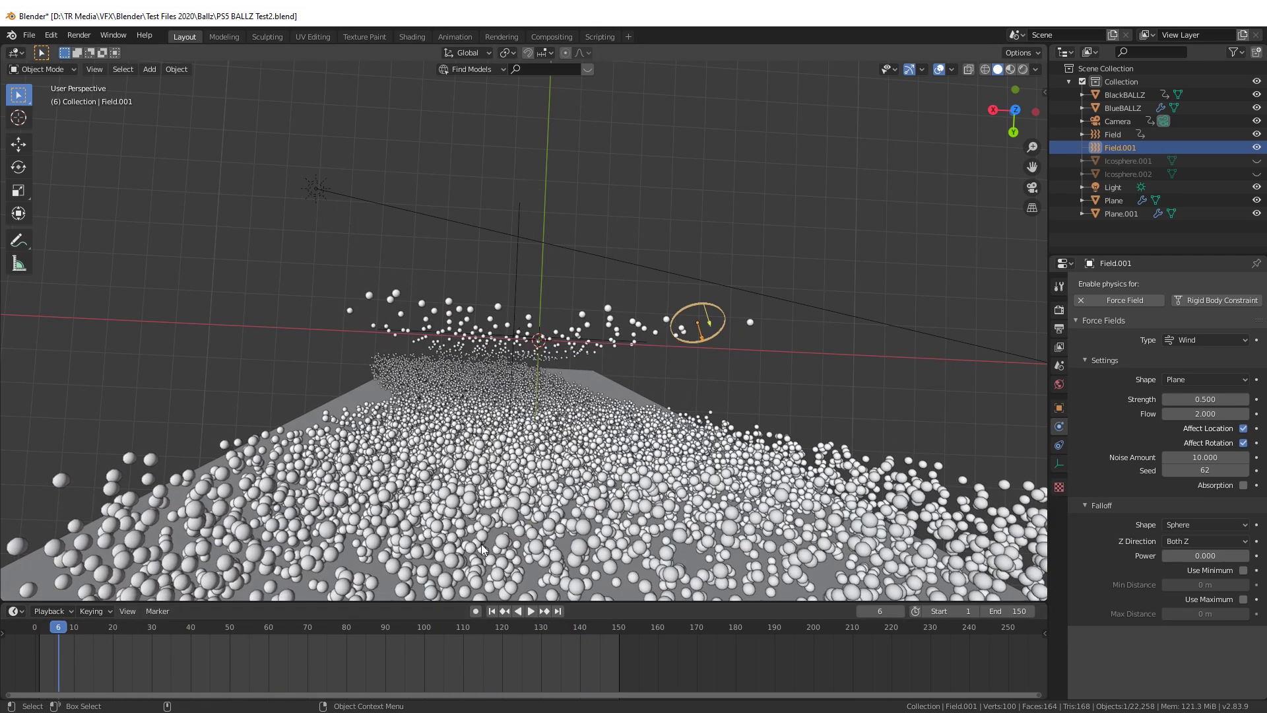
key(shift+Left)
key(space)
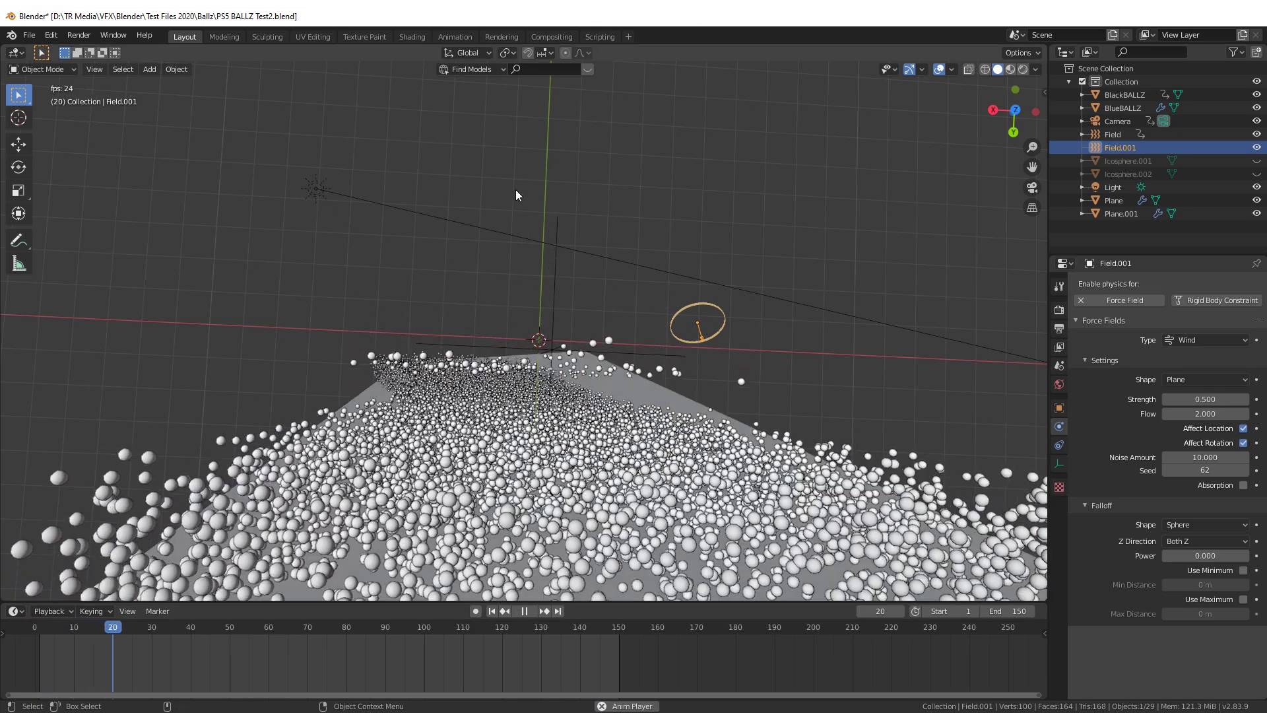
key(space)
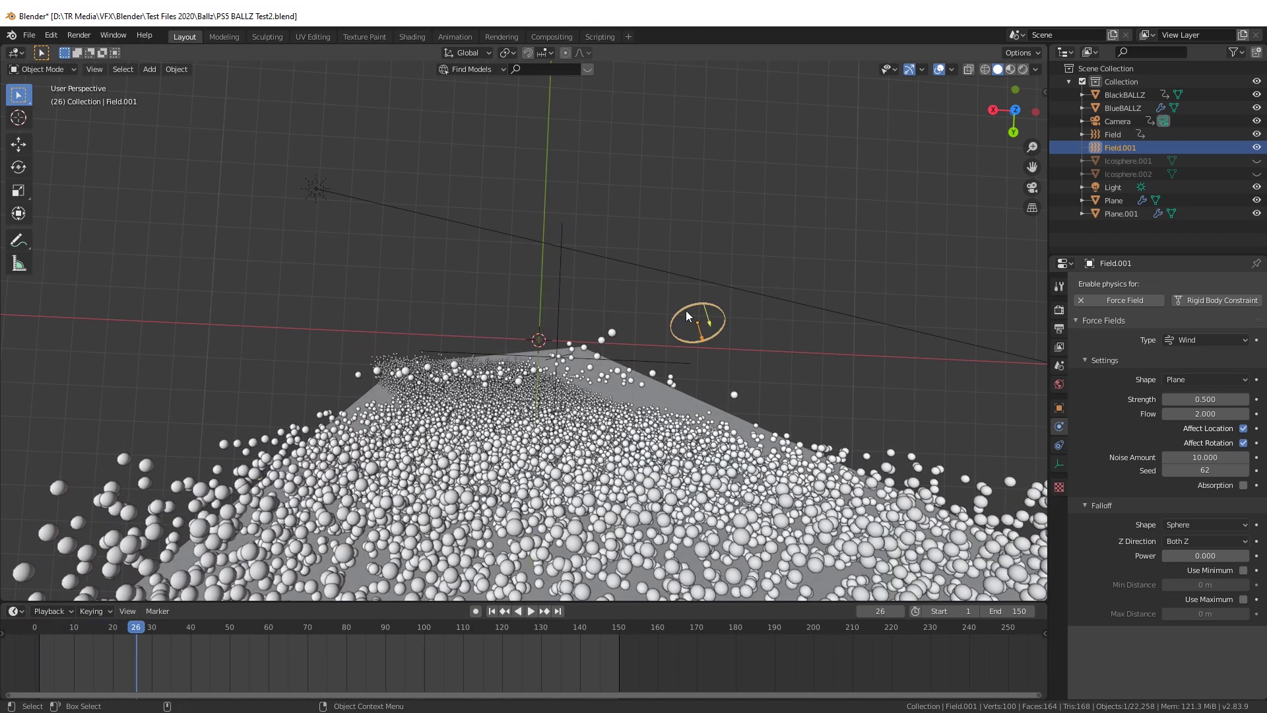
drag(134, 627, 66, 626)
key(space)
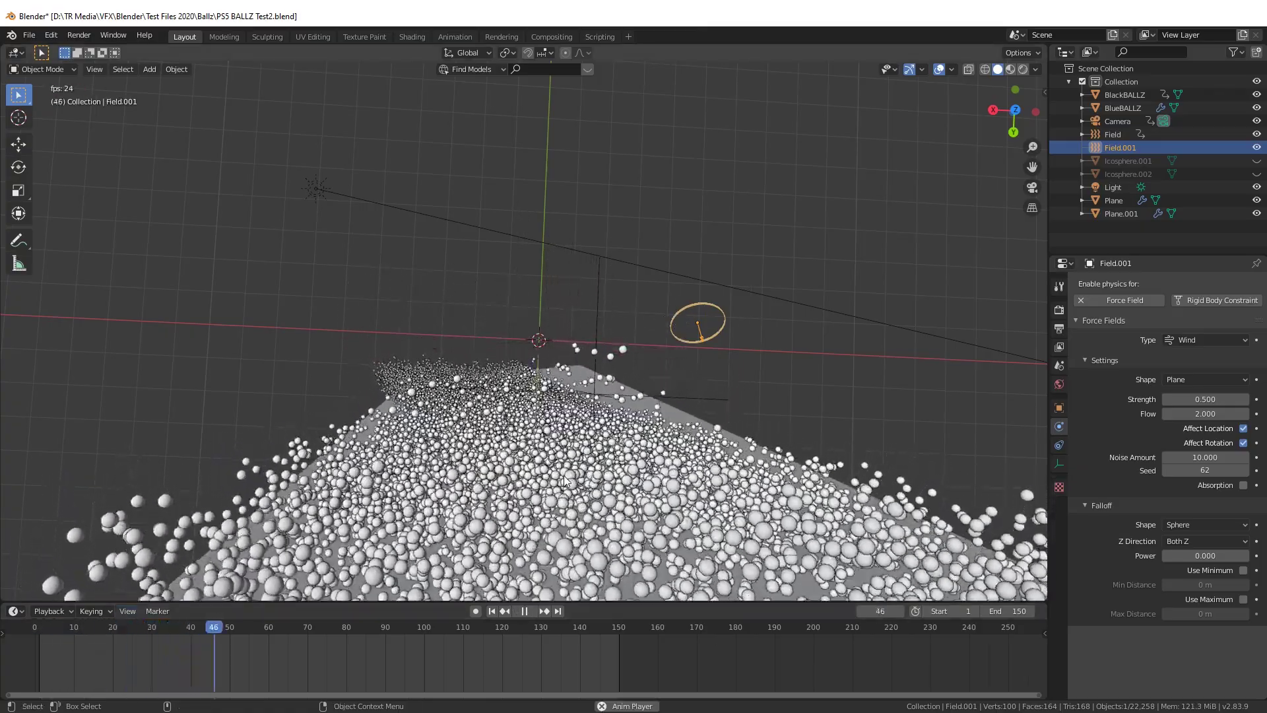
scroll(580, 452, down, 3)
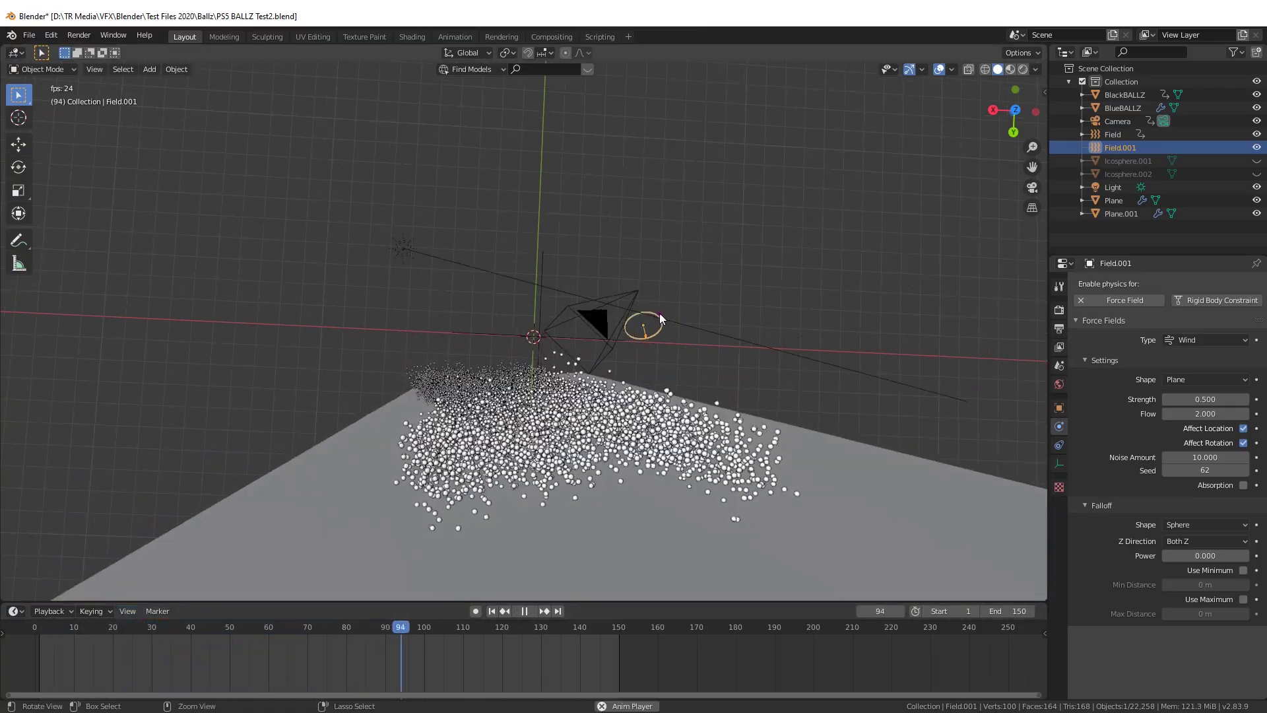
key(space)
middle_drag(648, 362, 536, 319)
click(532, 312)
key(space)
click(130, 643)
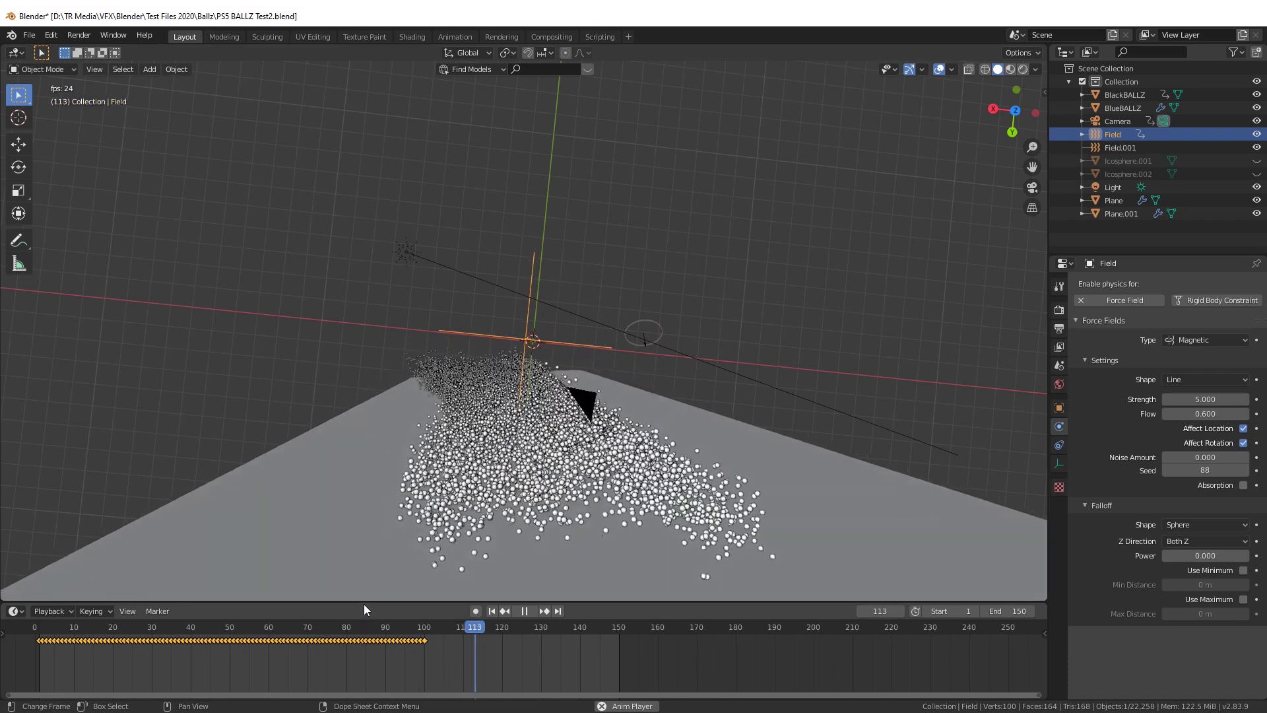
key(space)
scroll(478, 516, up, 3)
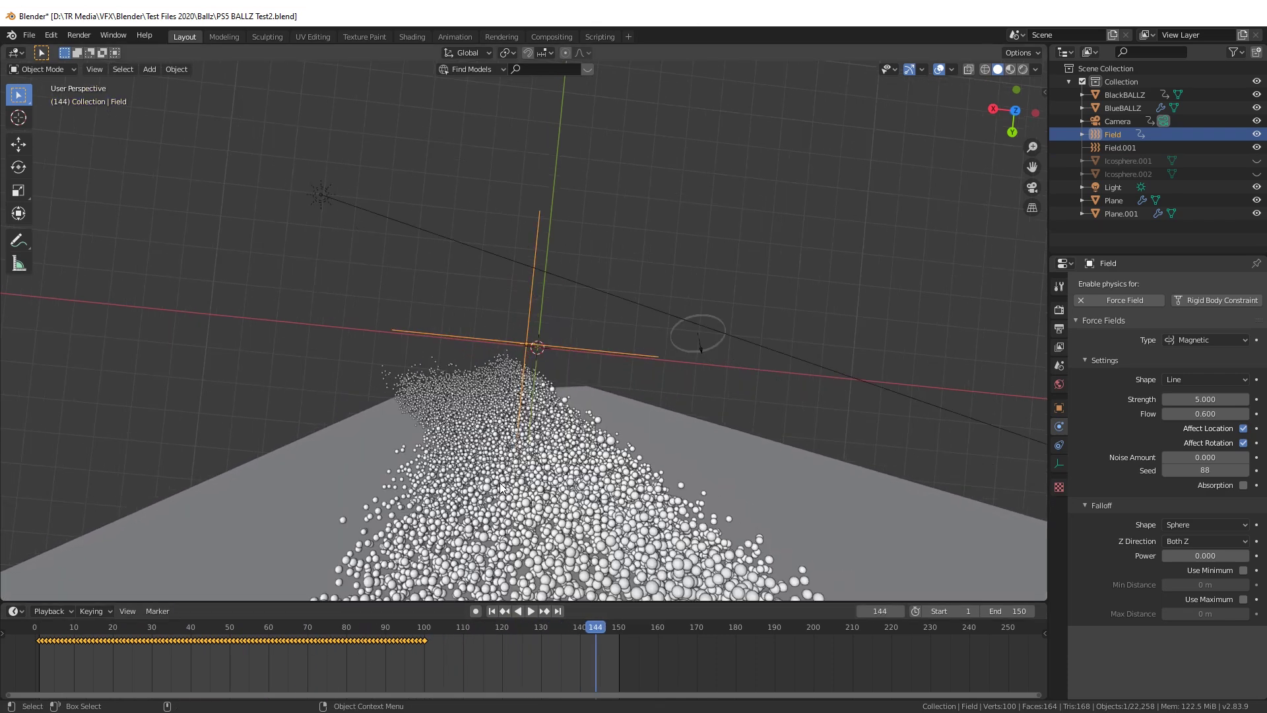
key(space)
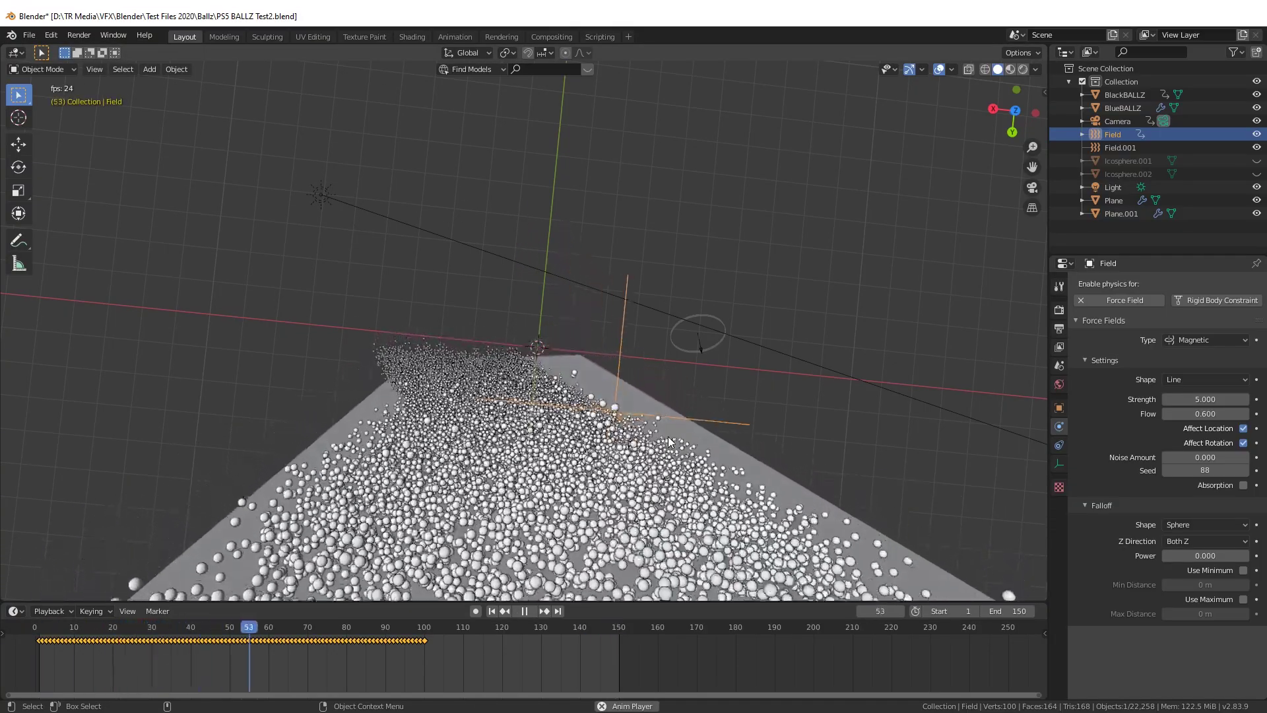
key(space)
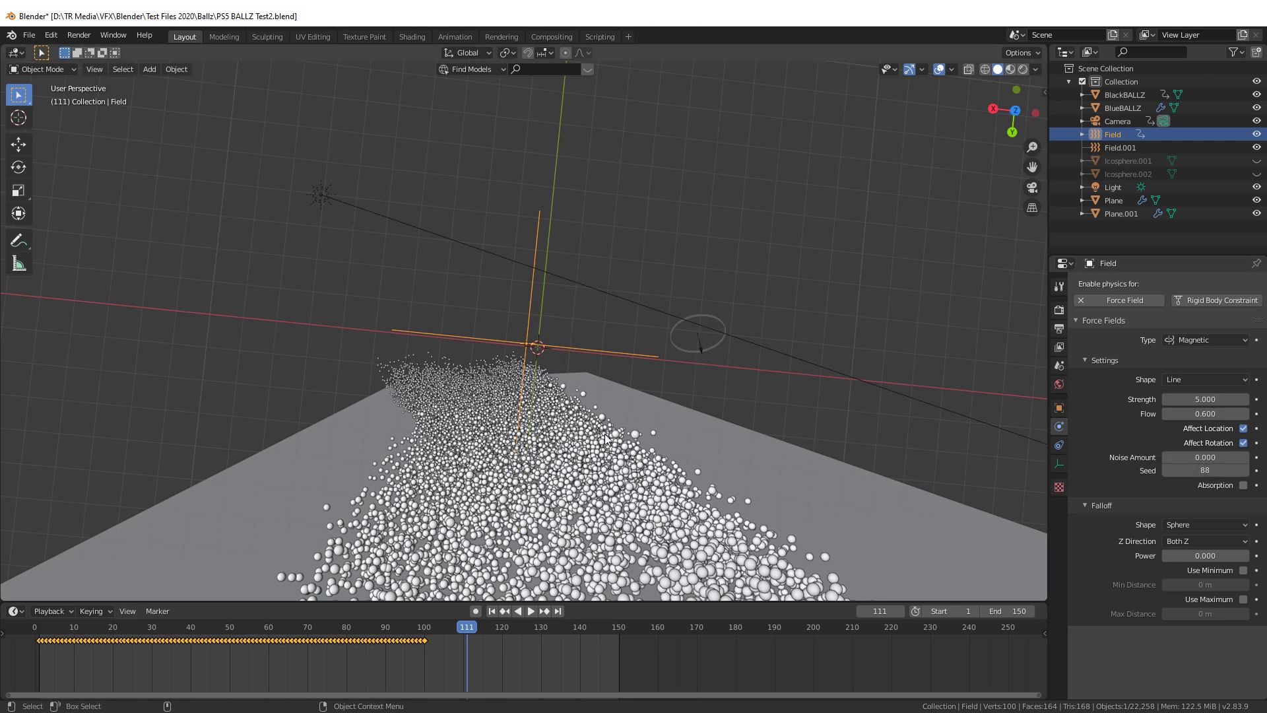
middle_drag(556, 476, 543, 442)
drag(46, 632, 38, 630)
key(space)
mouse_move(662, 421)
middle_down()
mouse_move(651, 367)
mouse_move(695, 378)
mouse_move(648, 439)
middle_up()
- Play the simulation, stopping at frame 140, and view it from oblique and side angles
scroll(648, 439, down, 5)
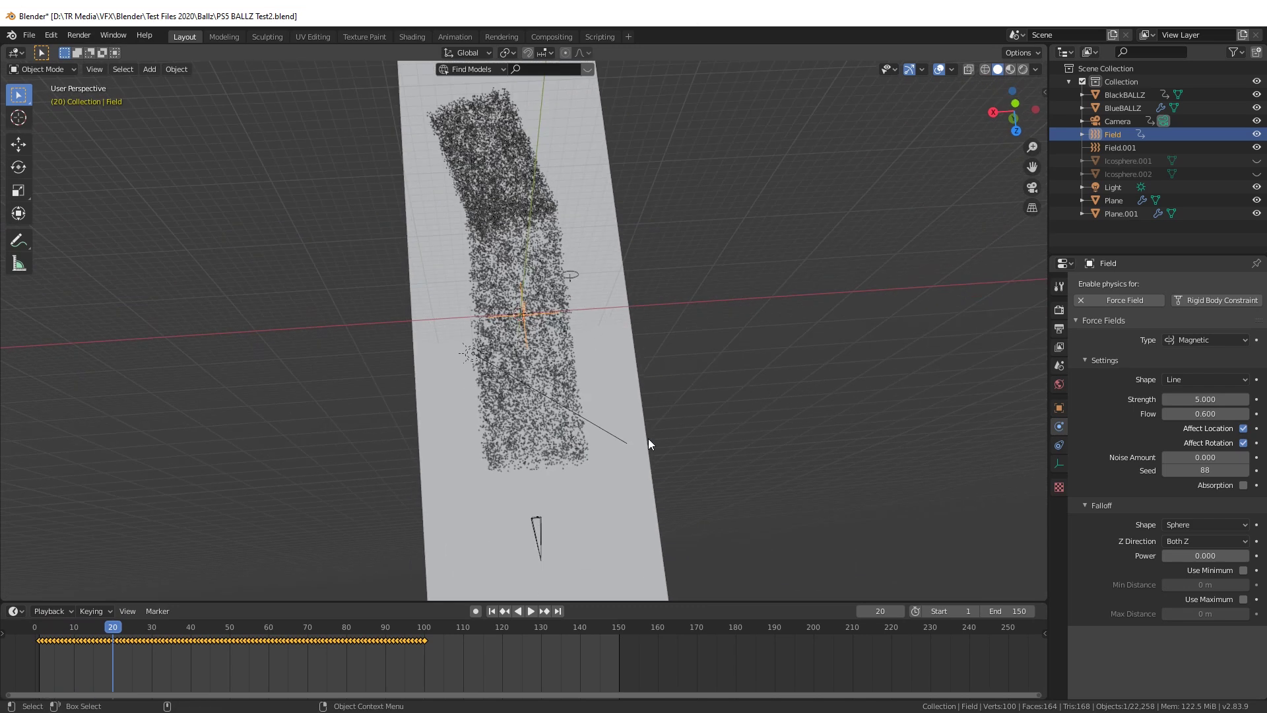
key(space)
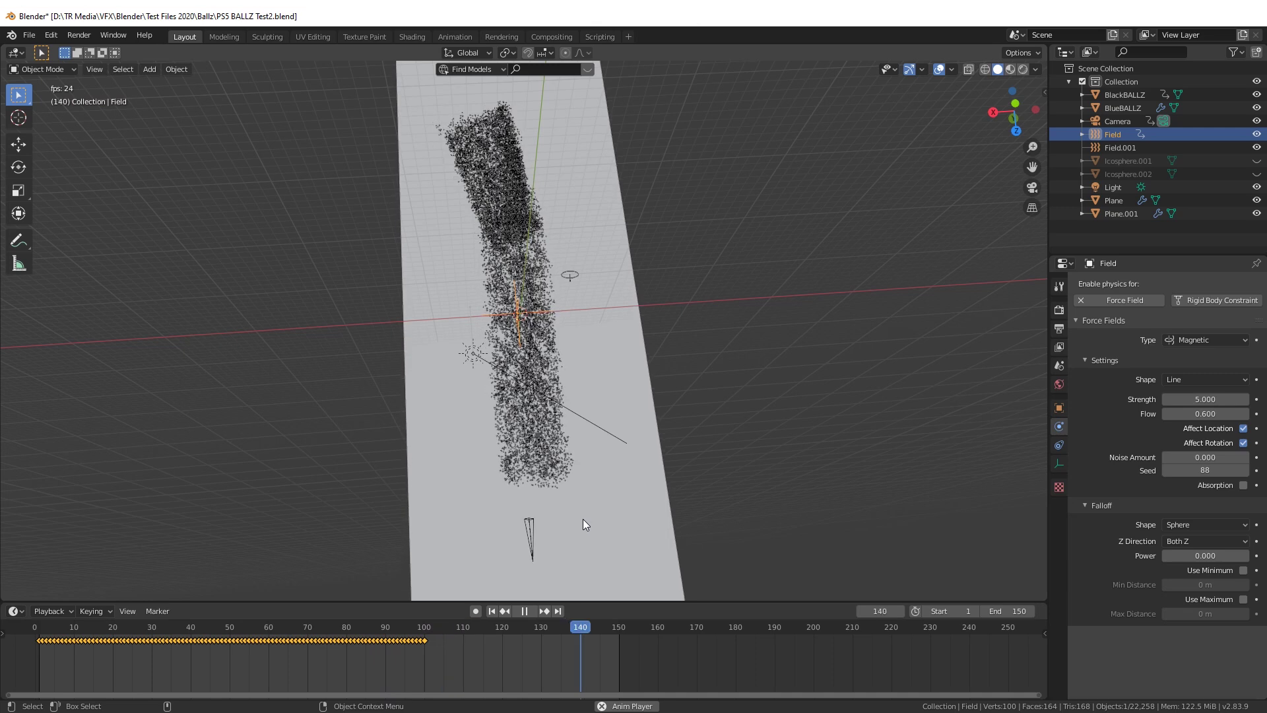
middle_drag(583, 518, 531, 435)
key(space)
scroll(666, 436, up, 5)
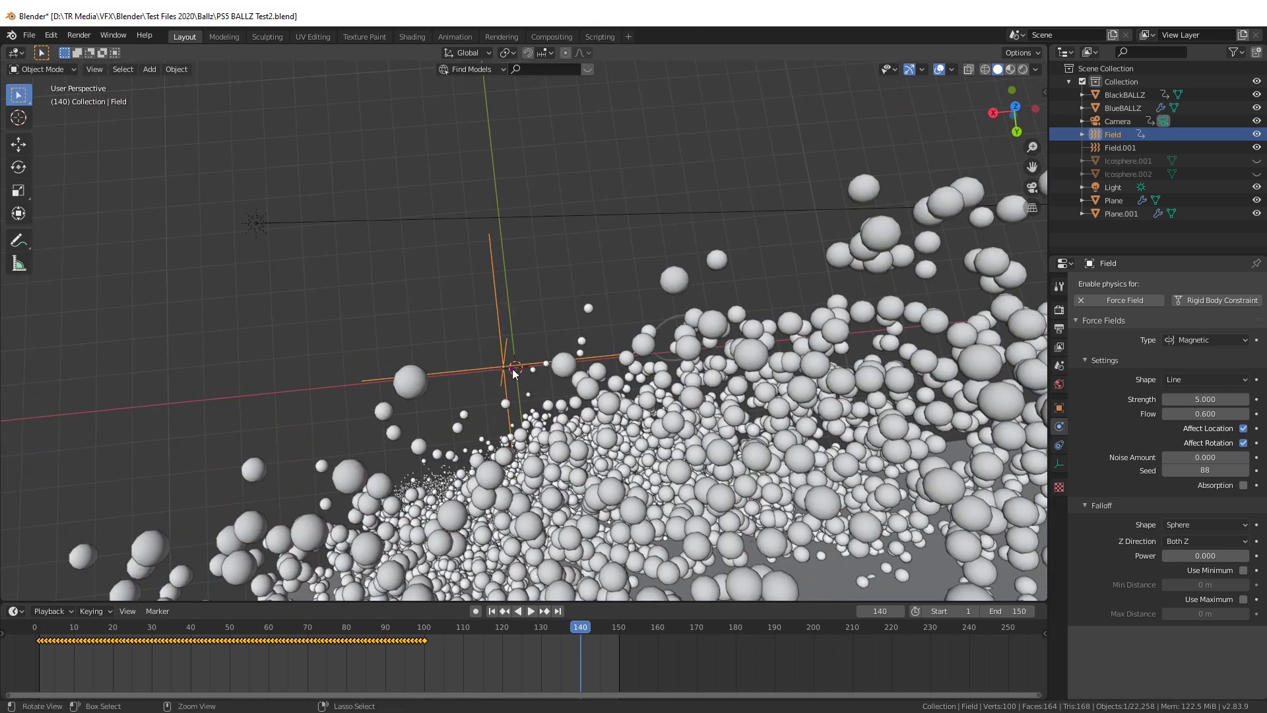
middle_drag(513, 375, 609, 349)
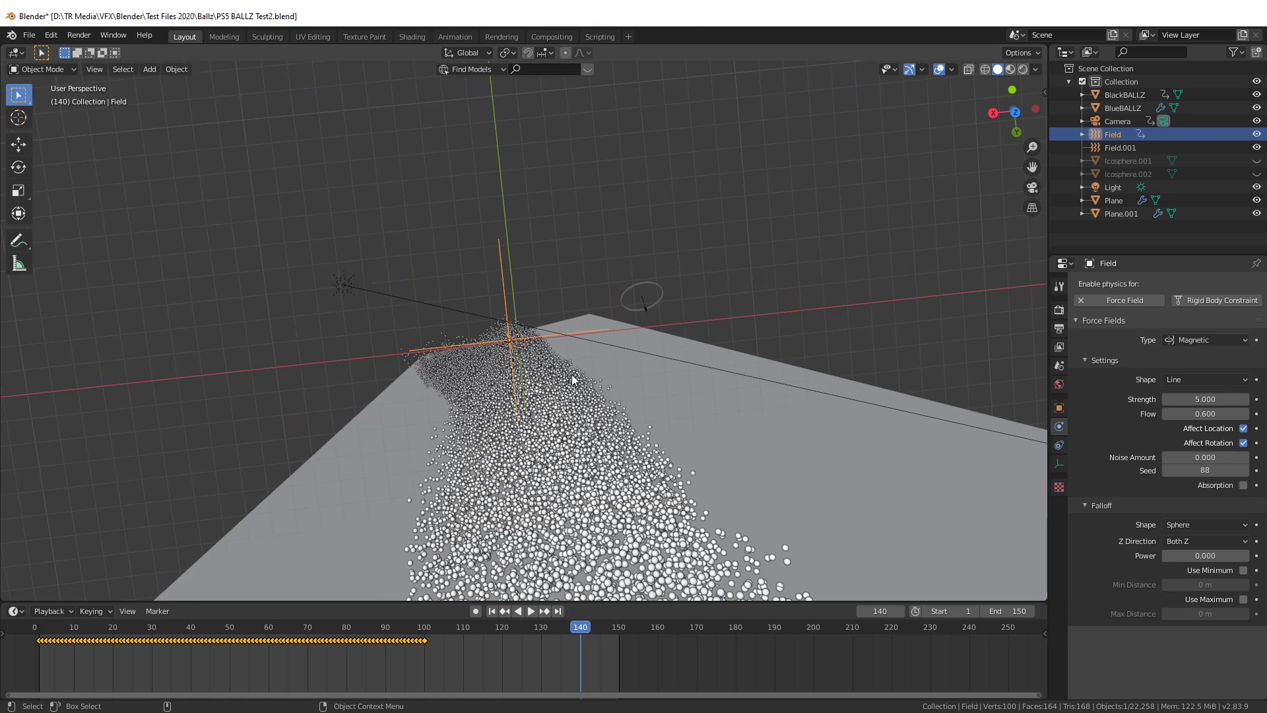
- View the spheres from a top-down angle, then bring up the PS5 trailer in Firefox
scroll(508, 346, down, 3)
scroll(508, 346, up, 3)
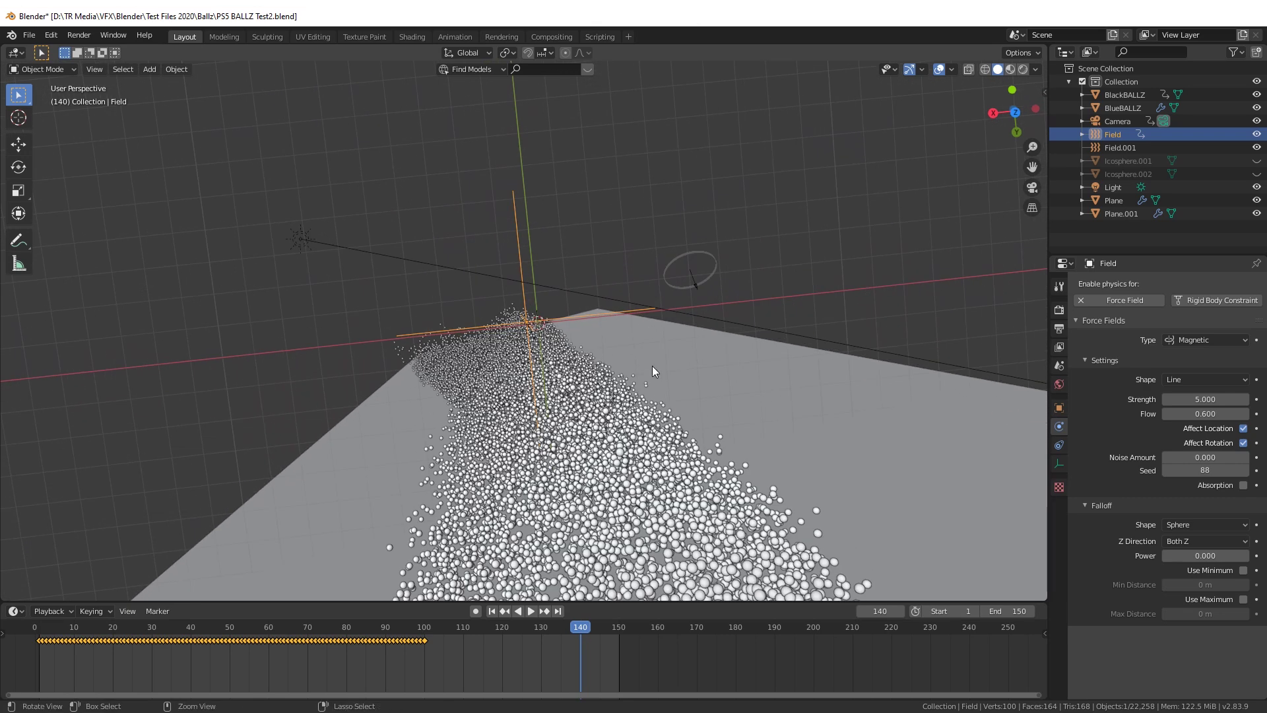
mouse_move(584, 357)
middle_down()
mouse_move(654, 410)
mouse_move(628, 370)
mouse_move(505, 382)
mouse_move(509, 342)
mouse_move(579, 366)
middle_up()
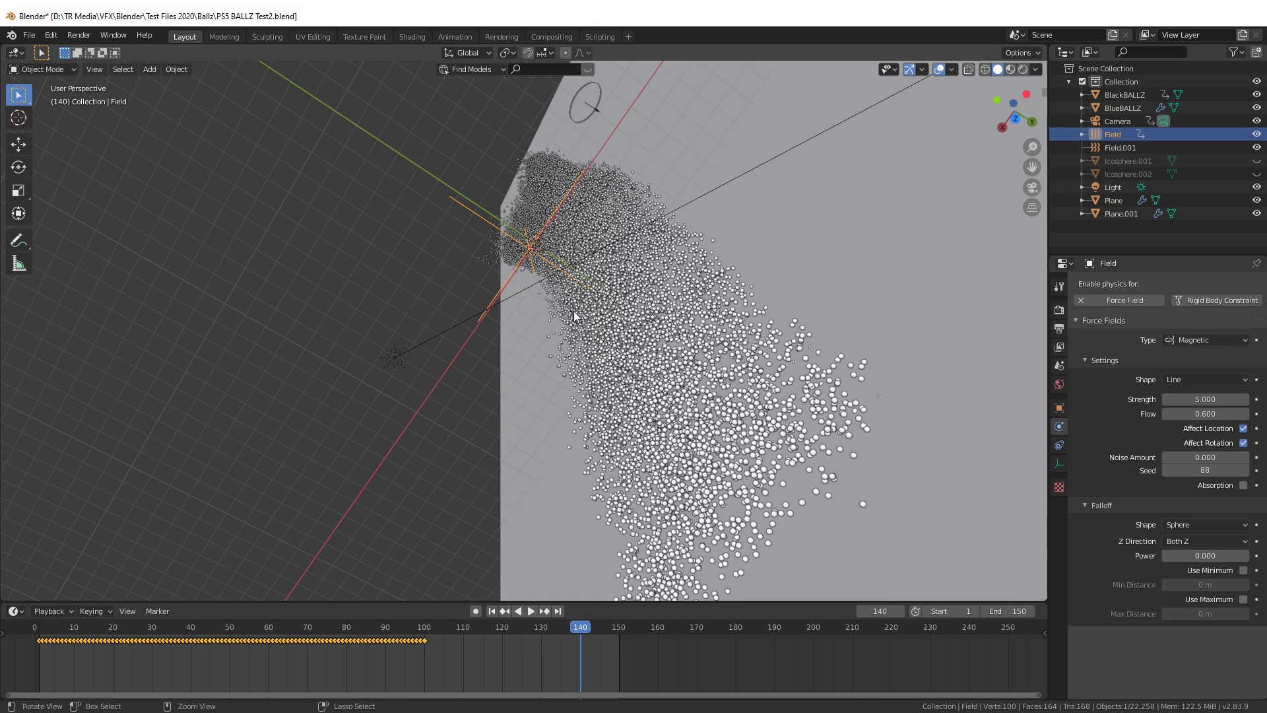
middle_drag(576, 308, 597, 288)
key(alt+Tab)
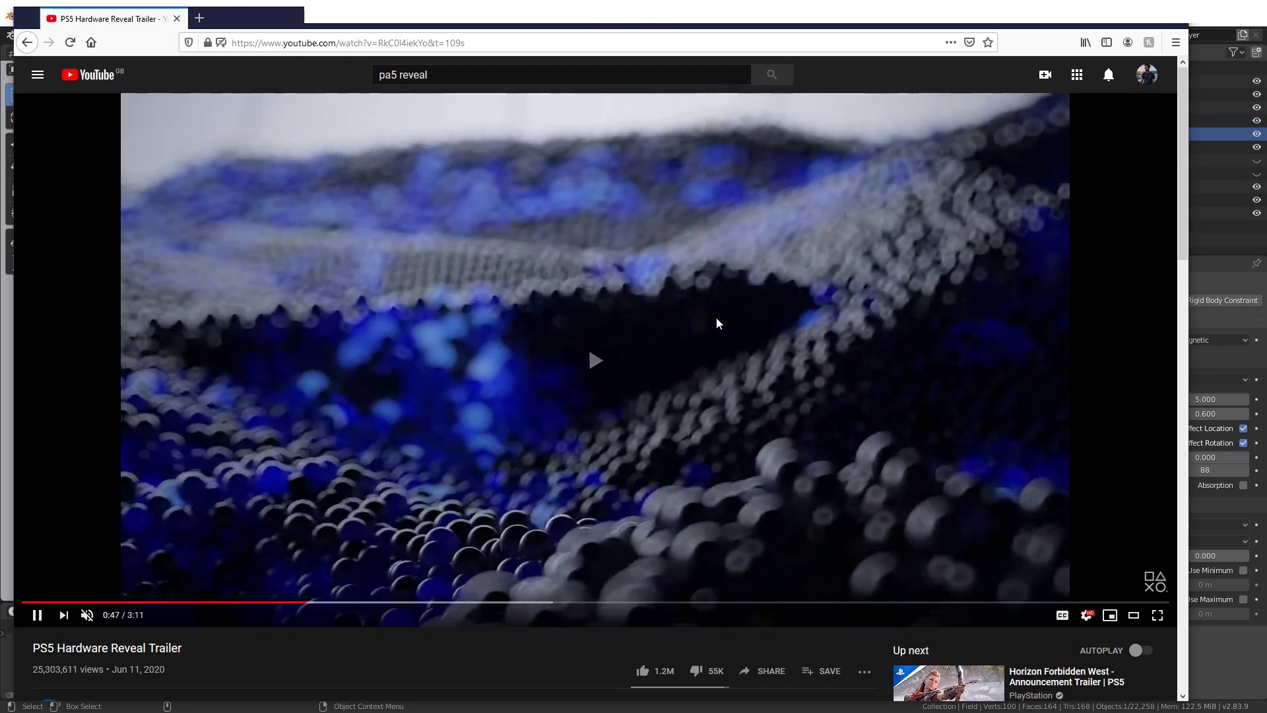
- Pause the reveal trailer at 0:42 on the stairwell shot
click(715, 318)
click(293, 603)
click(274, 602)
click(754, 295)
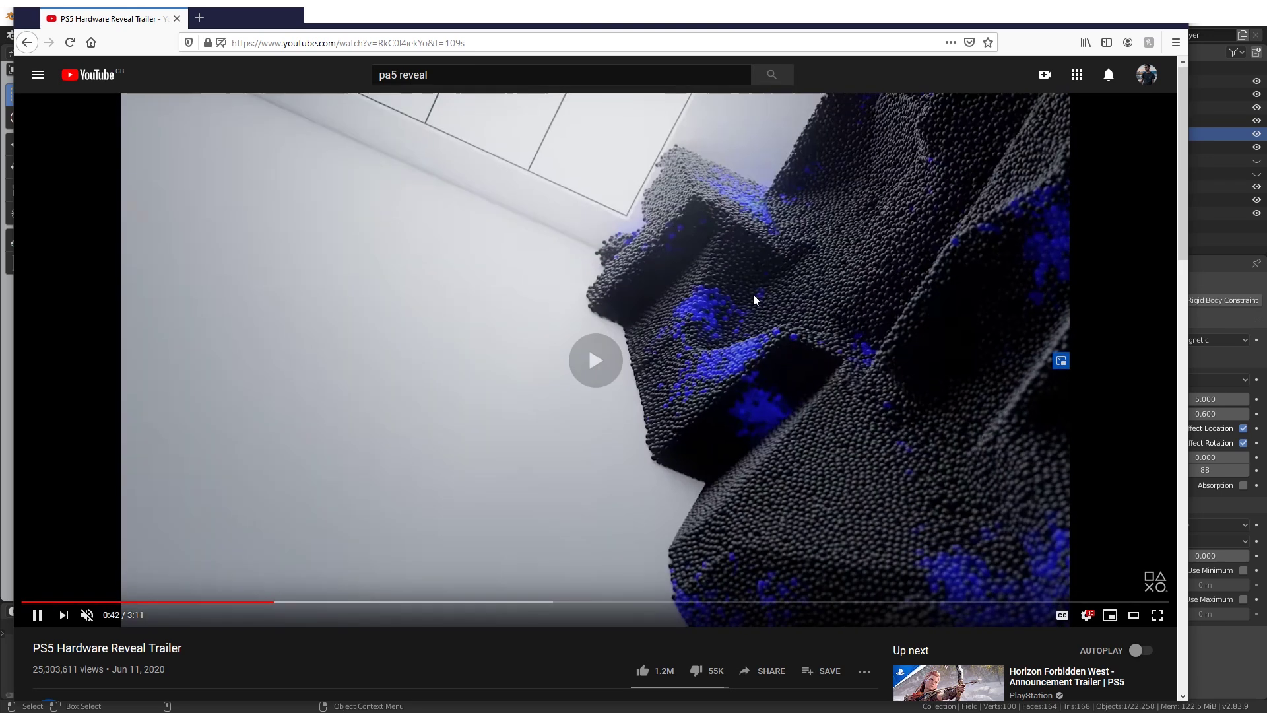
click(775, 268)
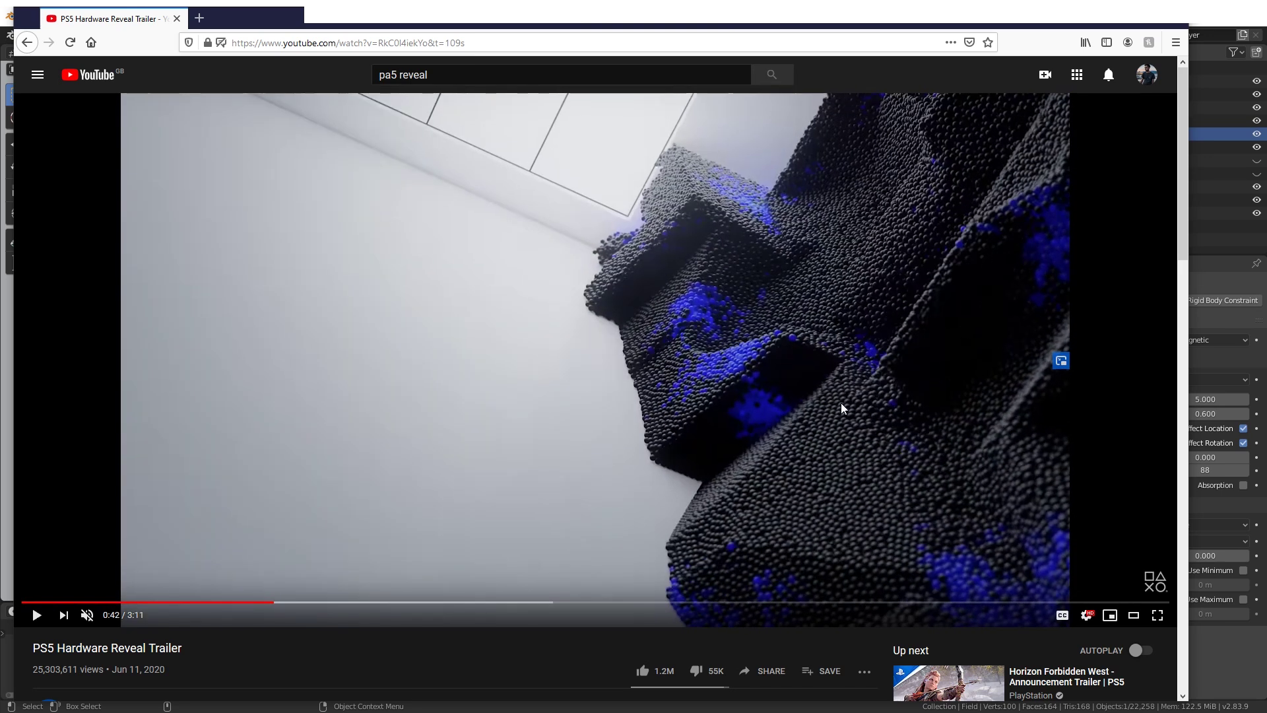
- Back in Blender, add a Cube mesh beside the ball pile
key(alt+Tab)
key(shift+a)
mouse_move(509, 353)
click(587, 366)
scroll(585, 371, down, 3)
- Orbit to the new cube and start a Y-axis move, then cancel it
middle_drag(558, 417, 580, 326)
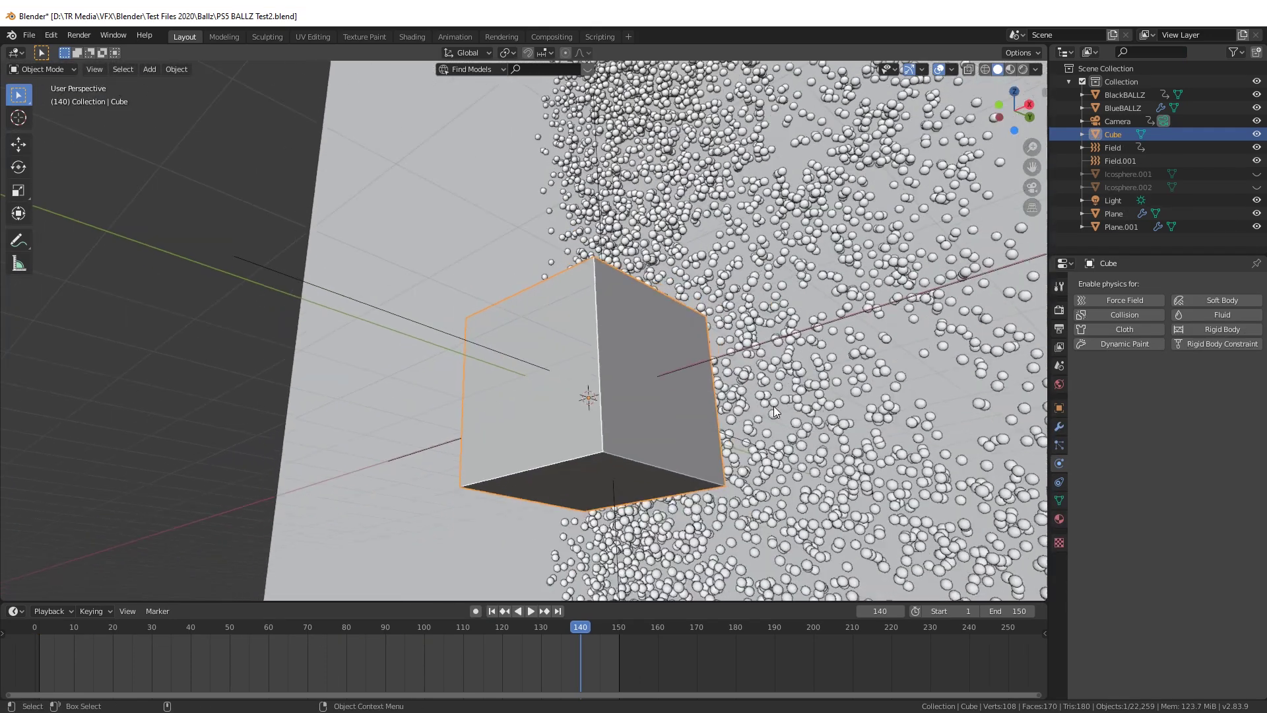
middle_drag(775, 412, 666, 316)
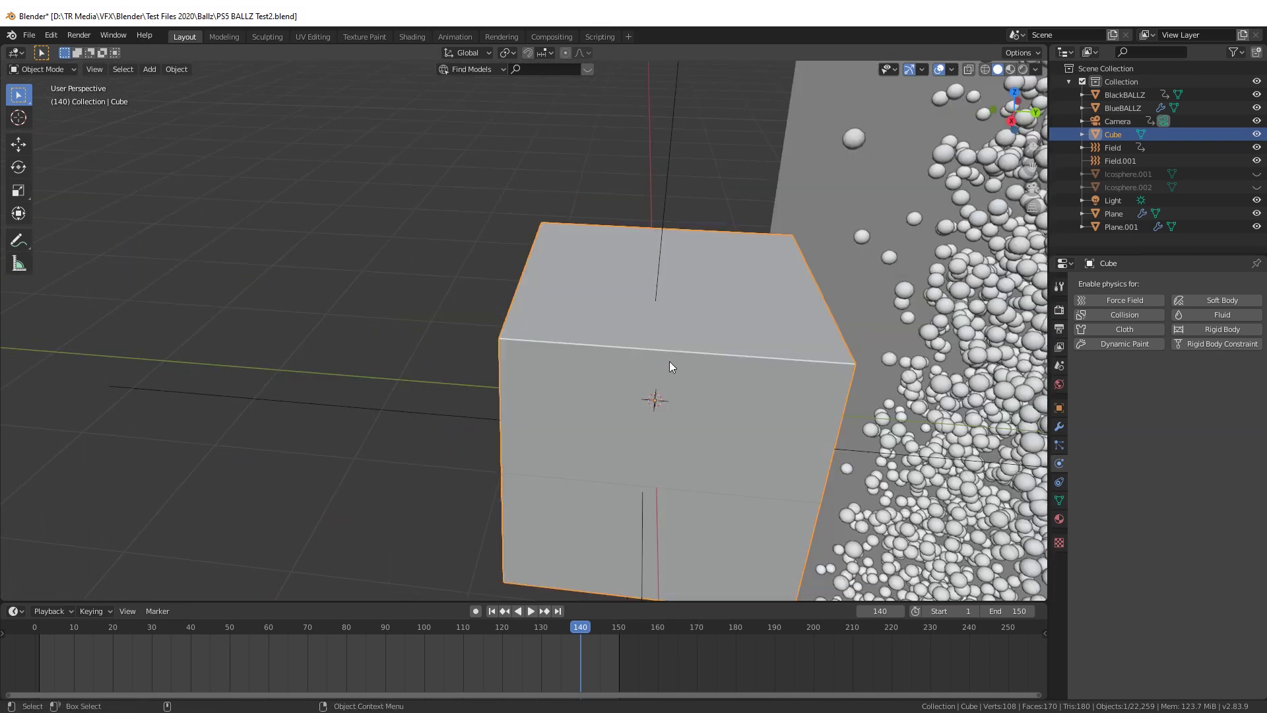
scroll(624, 330, down, 4)
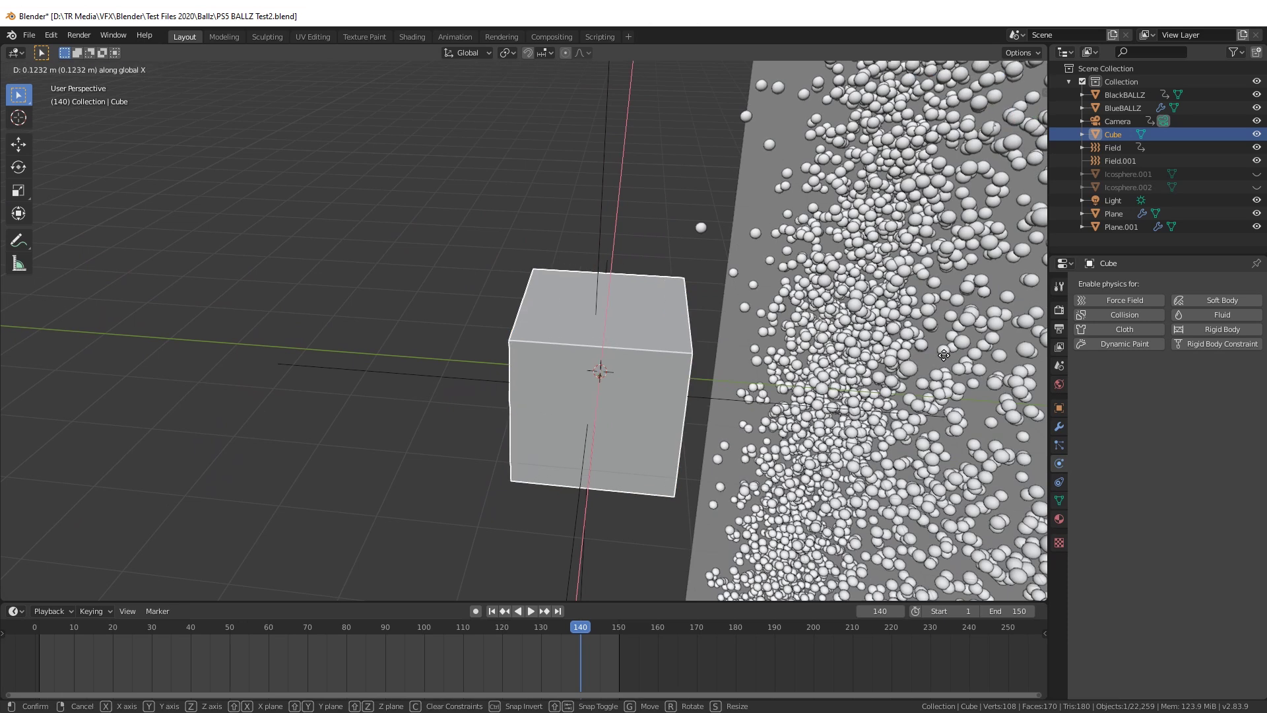
key(y)
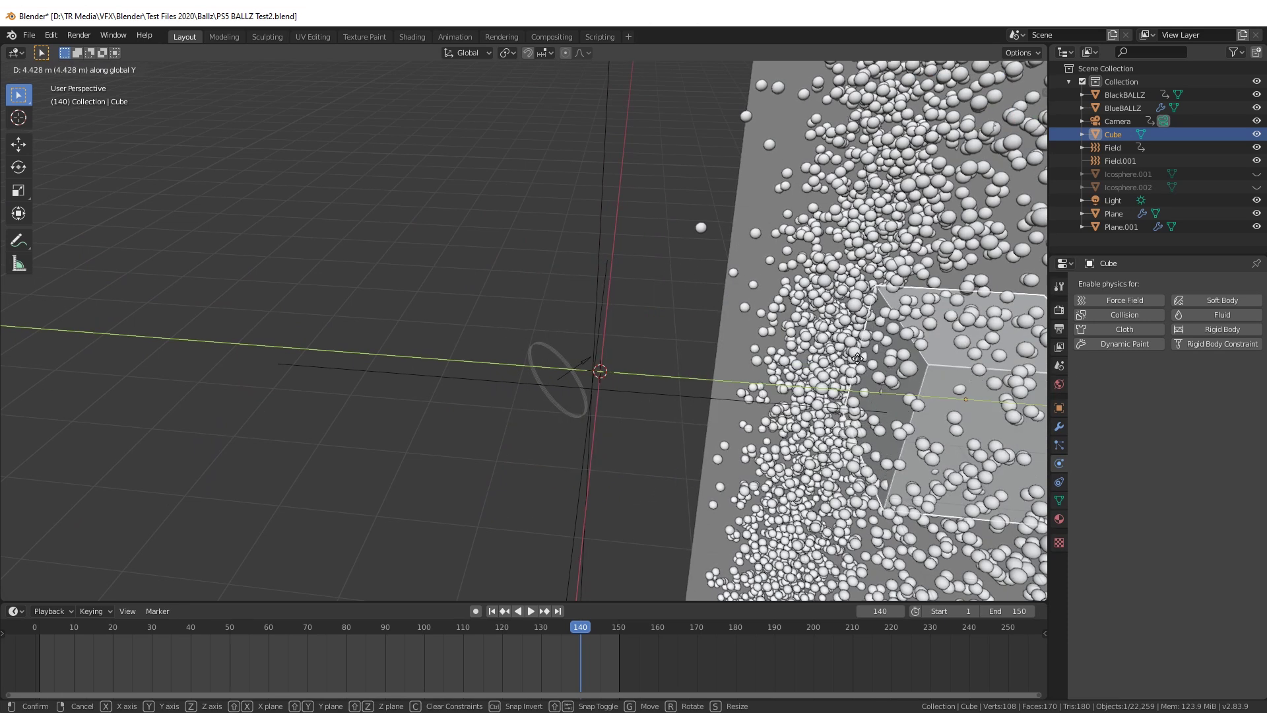
right_click(644, 359)
- Delete the test cube and bring the trailer back to the front
key(x)
click(654, 349)
key(x)
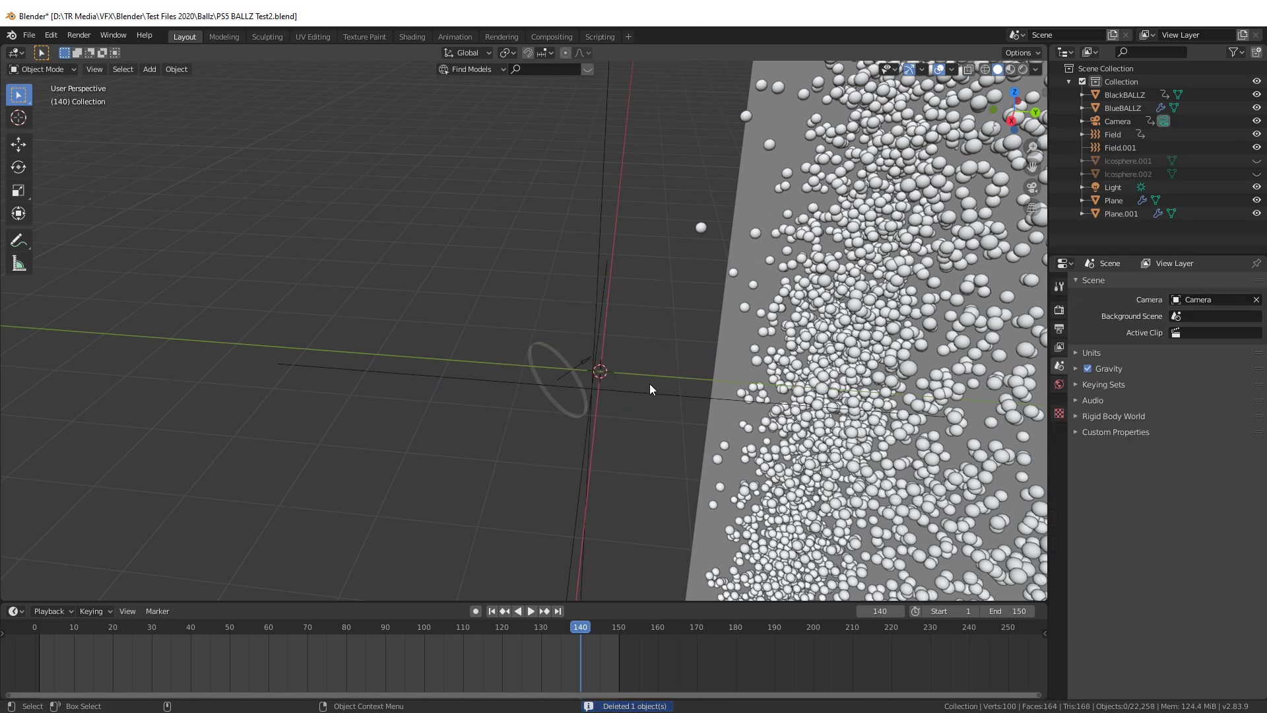
key(alt+Tab)
- Resume the trailer to the parting blue walls, then orbit Blender to a top-down particle view
click(851, 446)
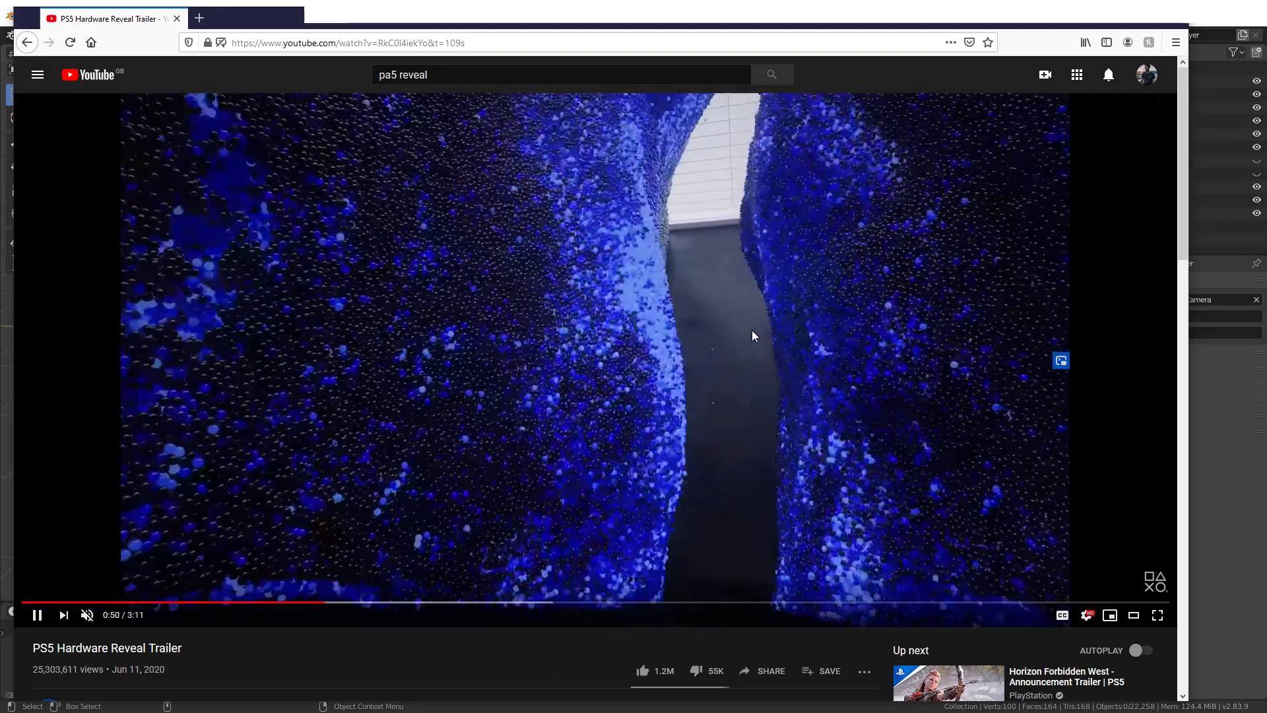
key(alt+Tab)
middle_drag(608, 313, 719, 548)
- Look through the active camera and compare the framing against the trailer
click(123, 69)
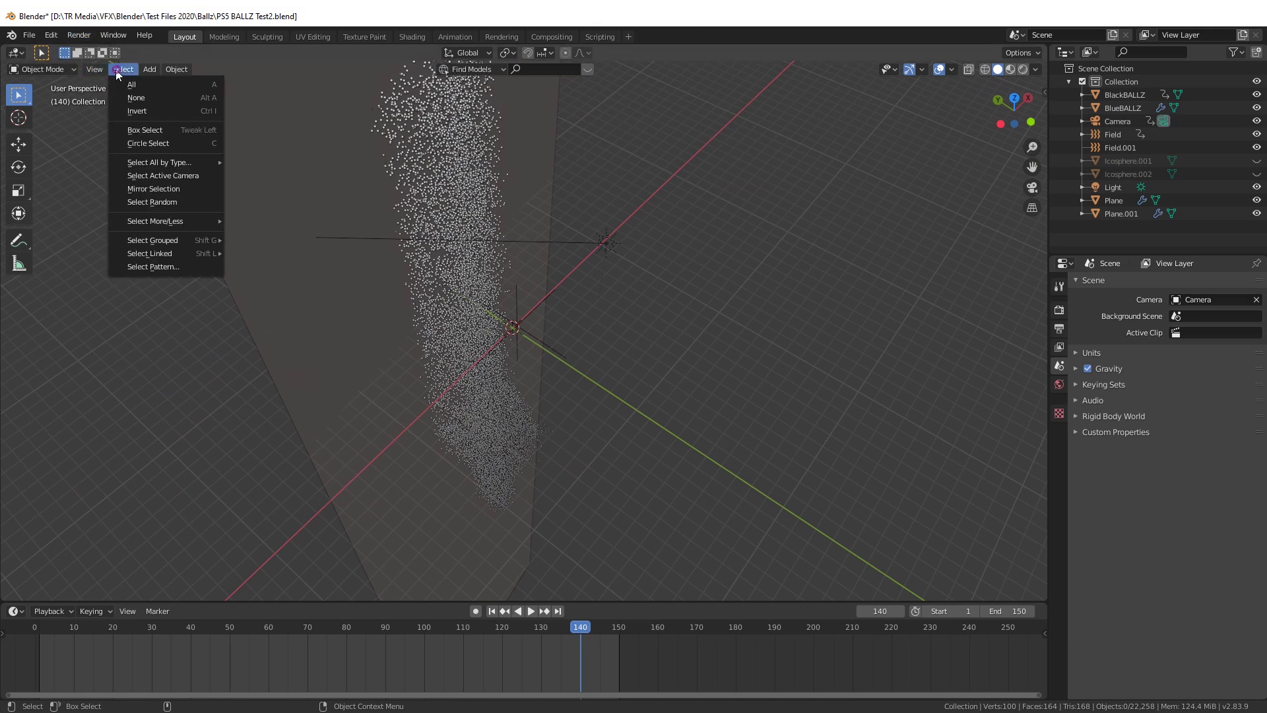
mouse_move(94, 69)
click(310, 215)
key(alt+Tab)
key(alt+Tab)
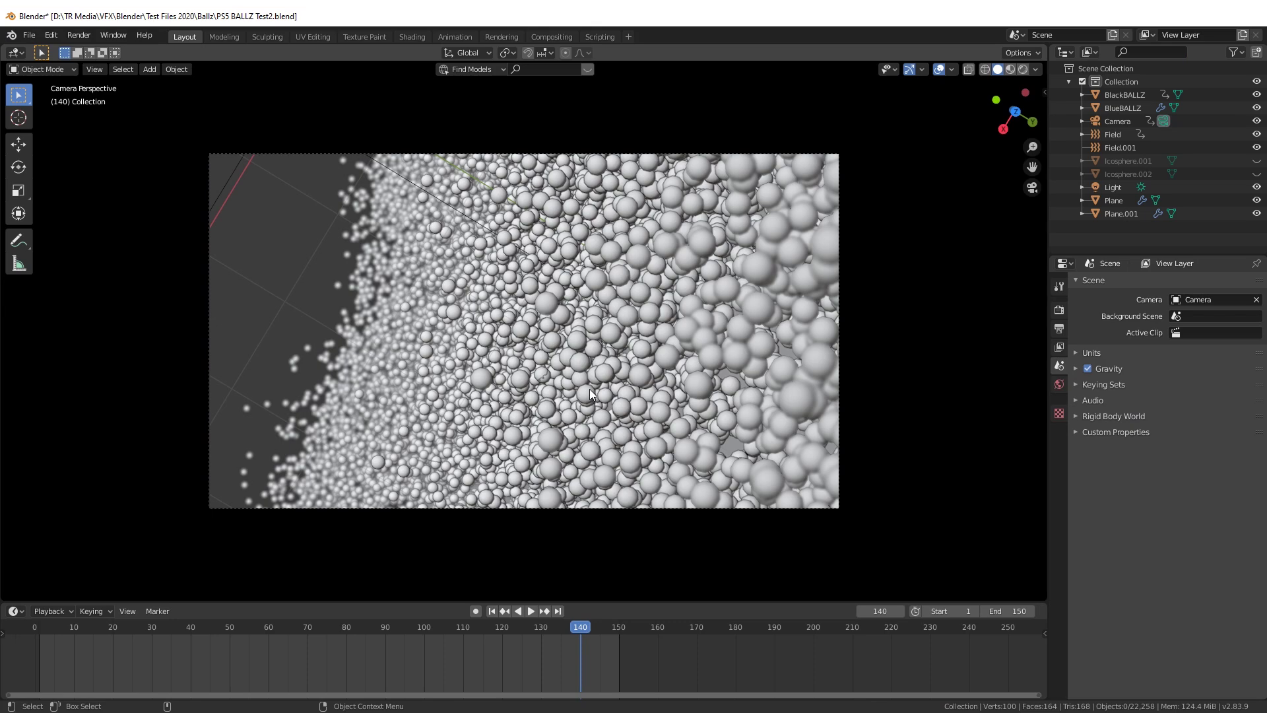
key(alt+Tab)
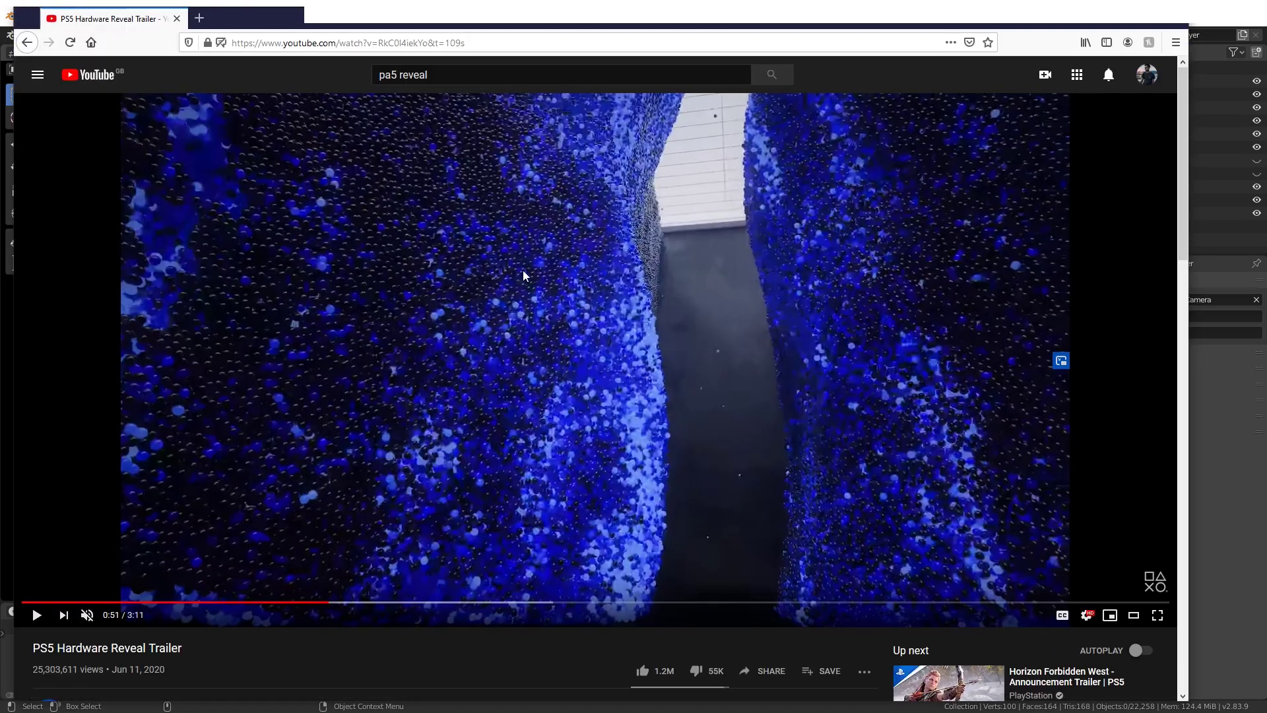
key(alt+Tab)
- Play the simulation through the camera, stop it, and scrub back to about frame 43
key(space)
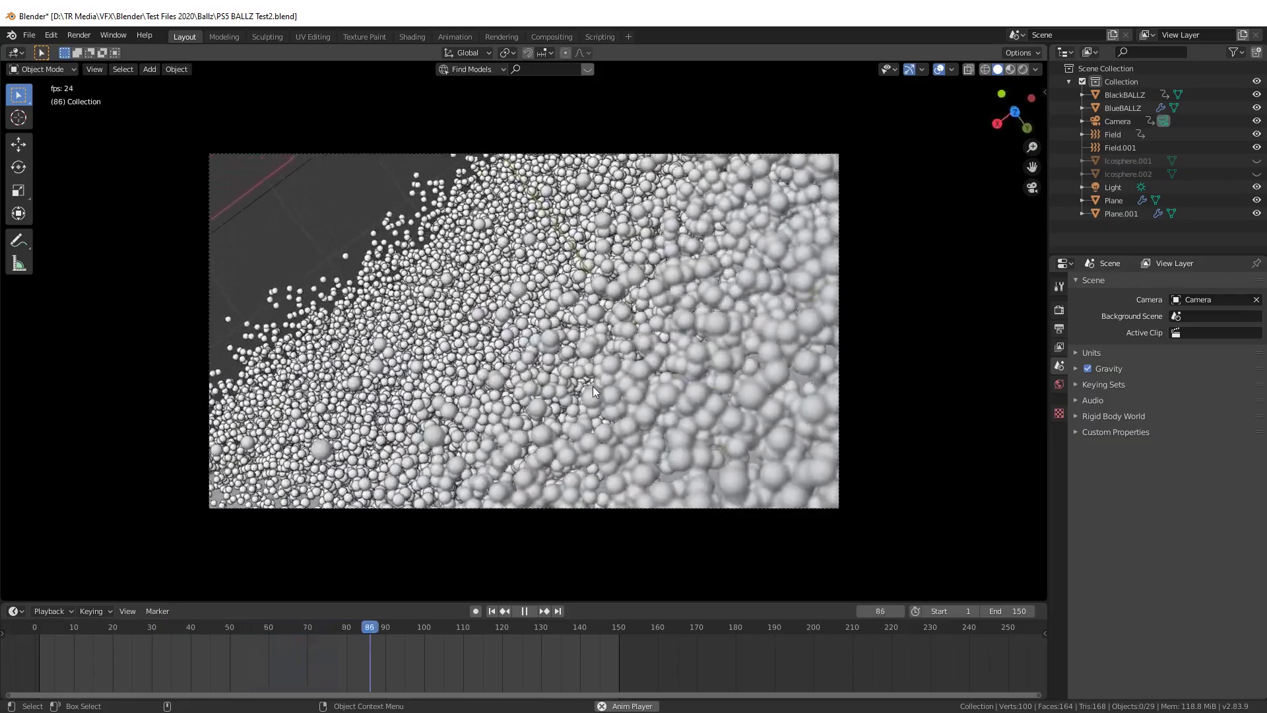
scroll(628, 412, up, 1)
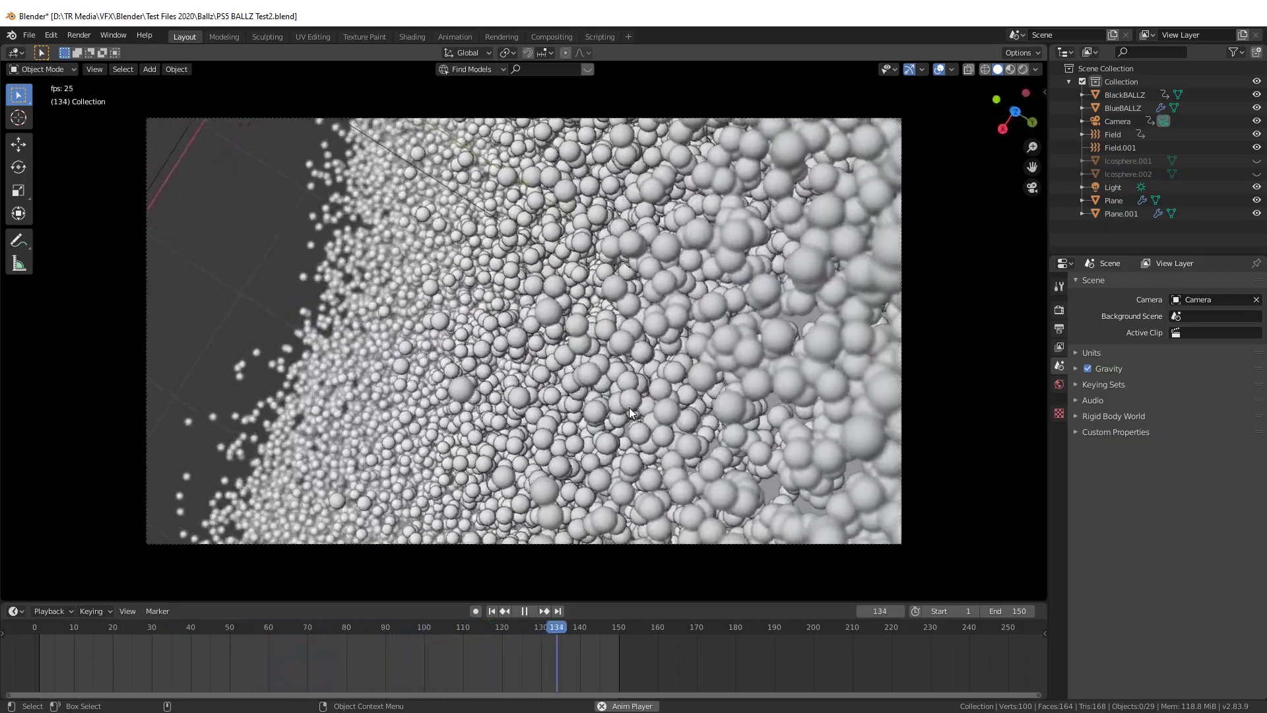
key(space)
mouse_move(559, 626)
mouse_down()
mouse_move(114, 648)
mouse_move(580, 640)
mouse_up()
- Orbit out of the camera view, rewind, and play the balls until frame 92
middle_drag(450, 413, 646, 417)
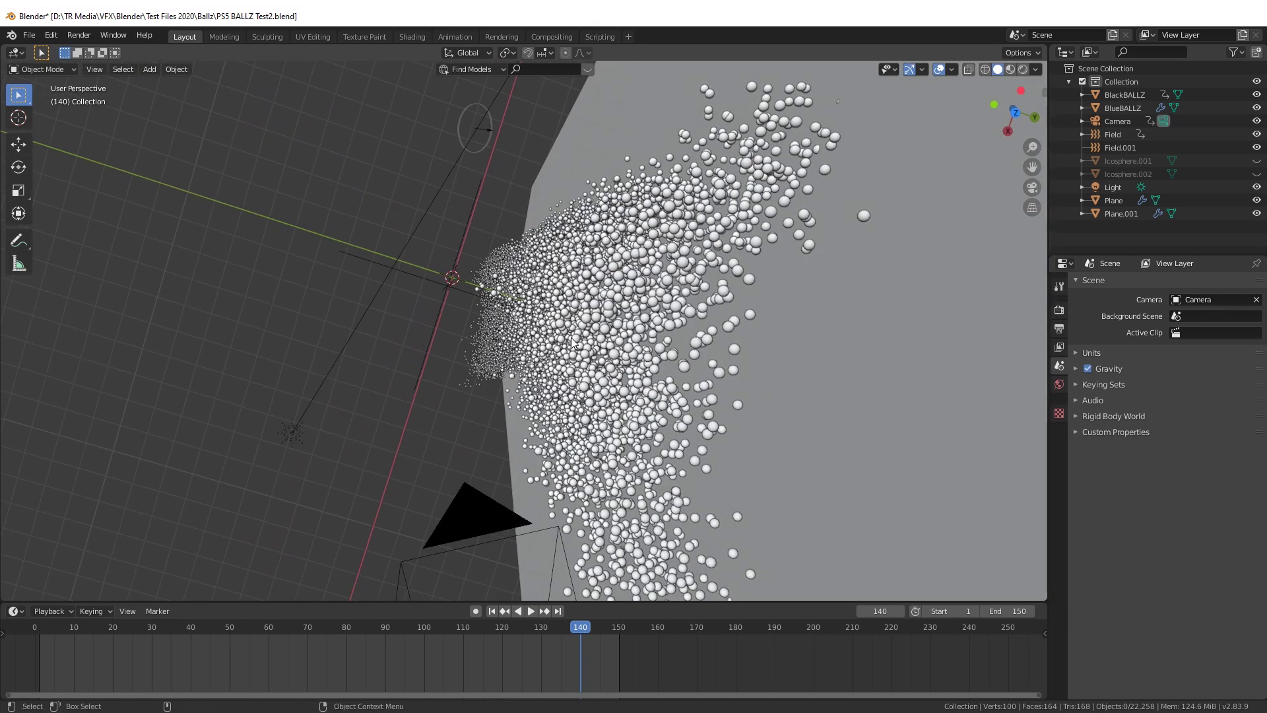
scroll(572, 340, up, 5)
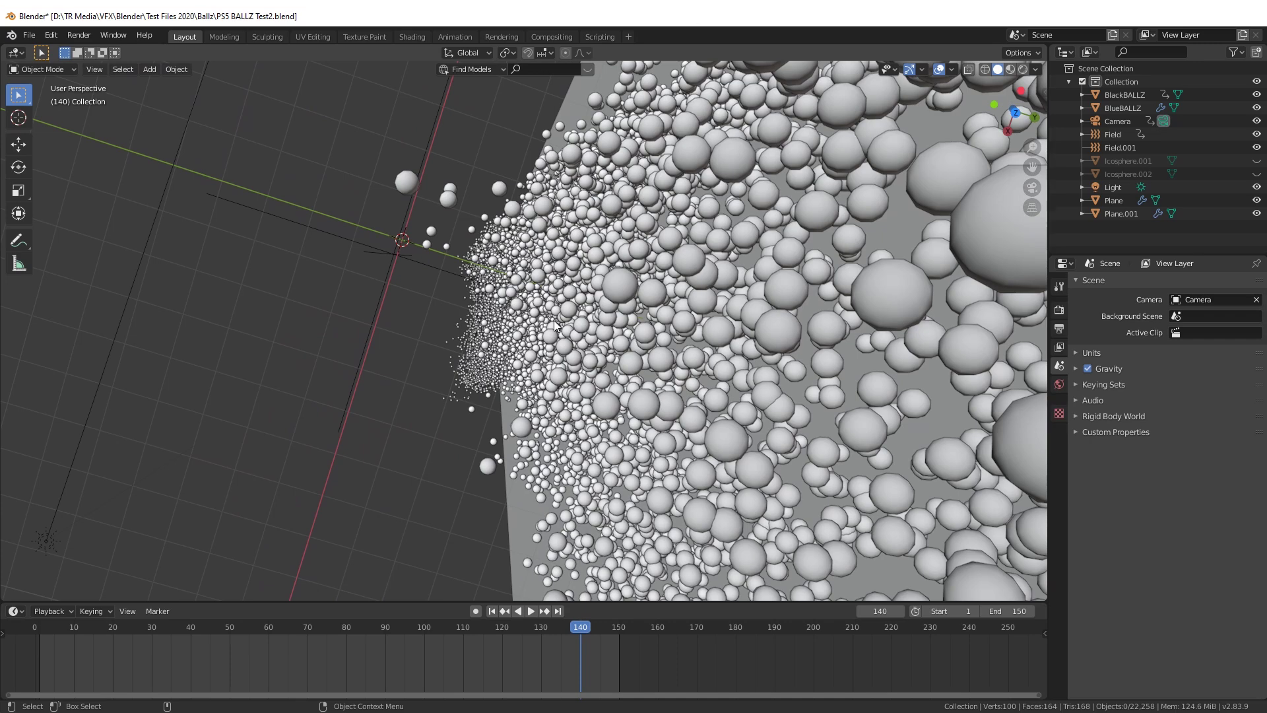
scroll(587, 320, down, 6)
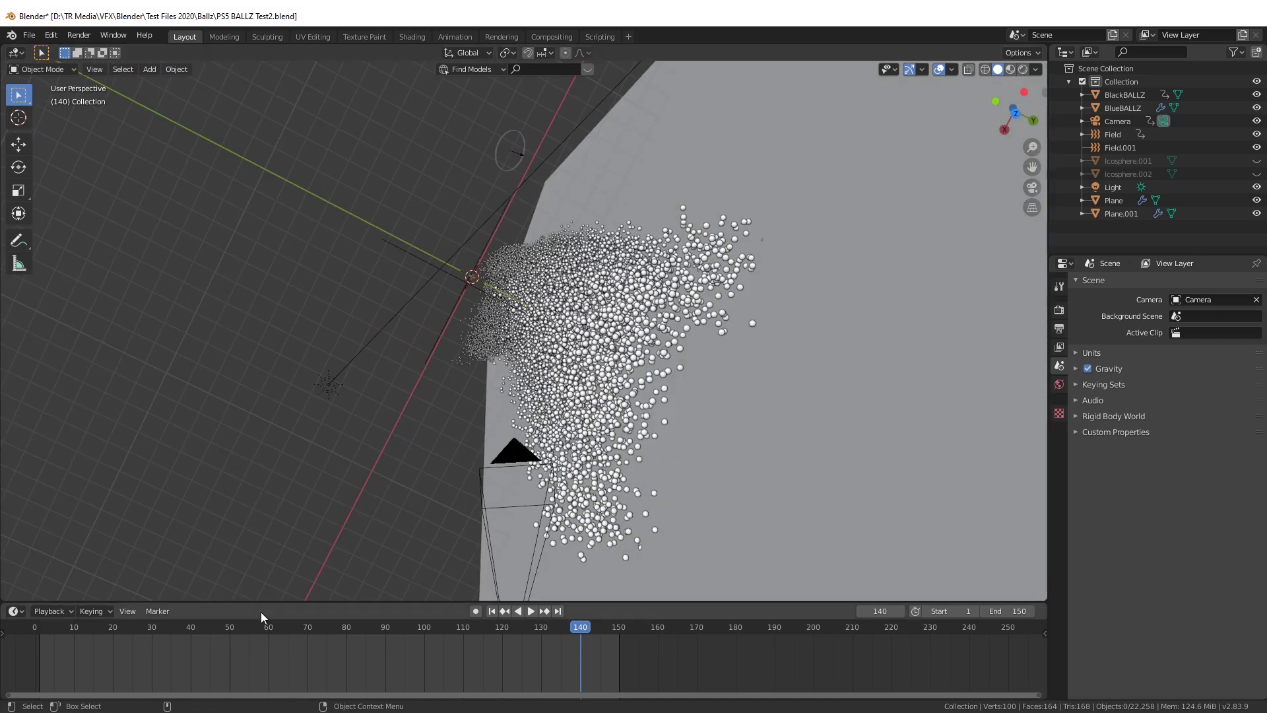
click(42, 627)
key(space)
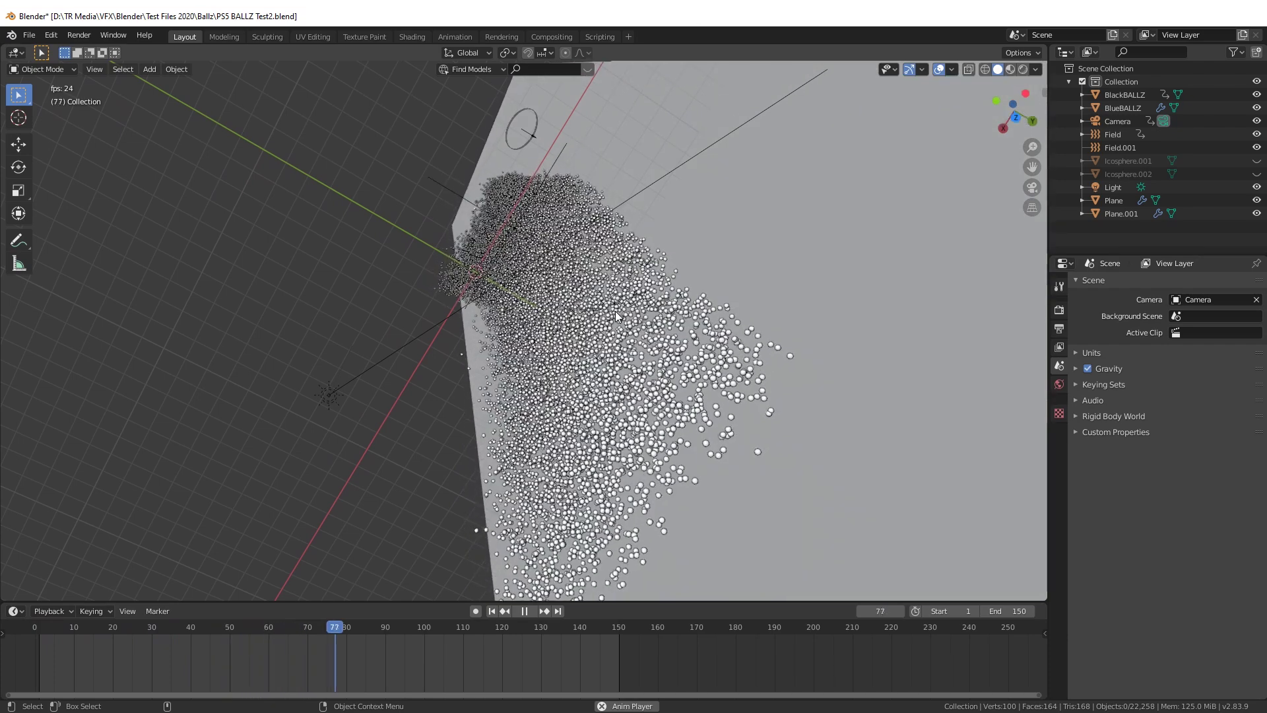
key(space)
middle_drag(647, 330, 594, 255)
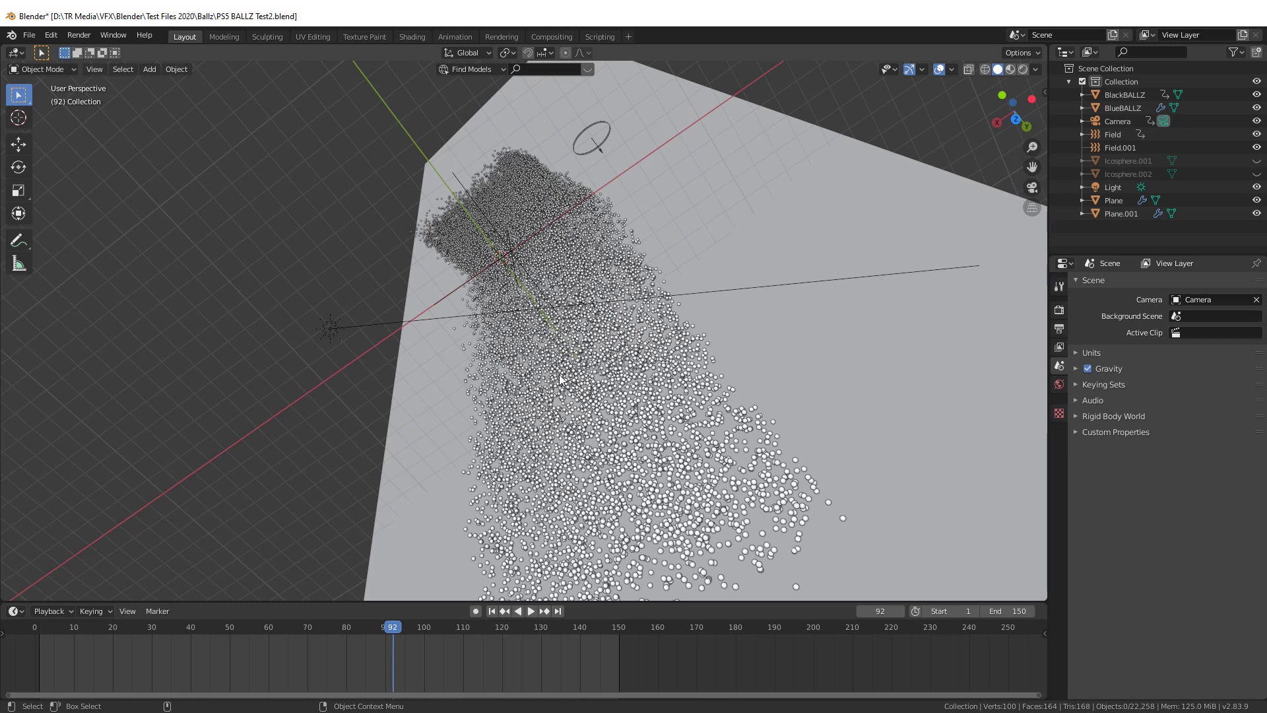
- Switch to the active camera view, toggle out and back, and select the Camera object
click(92, 69)
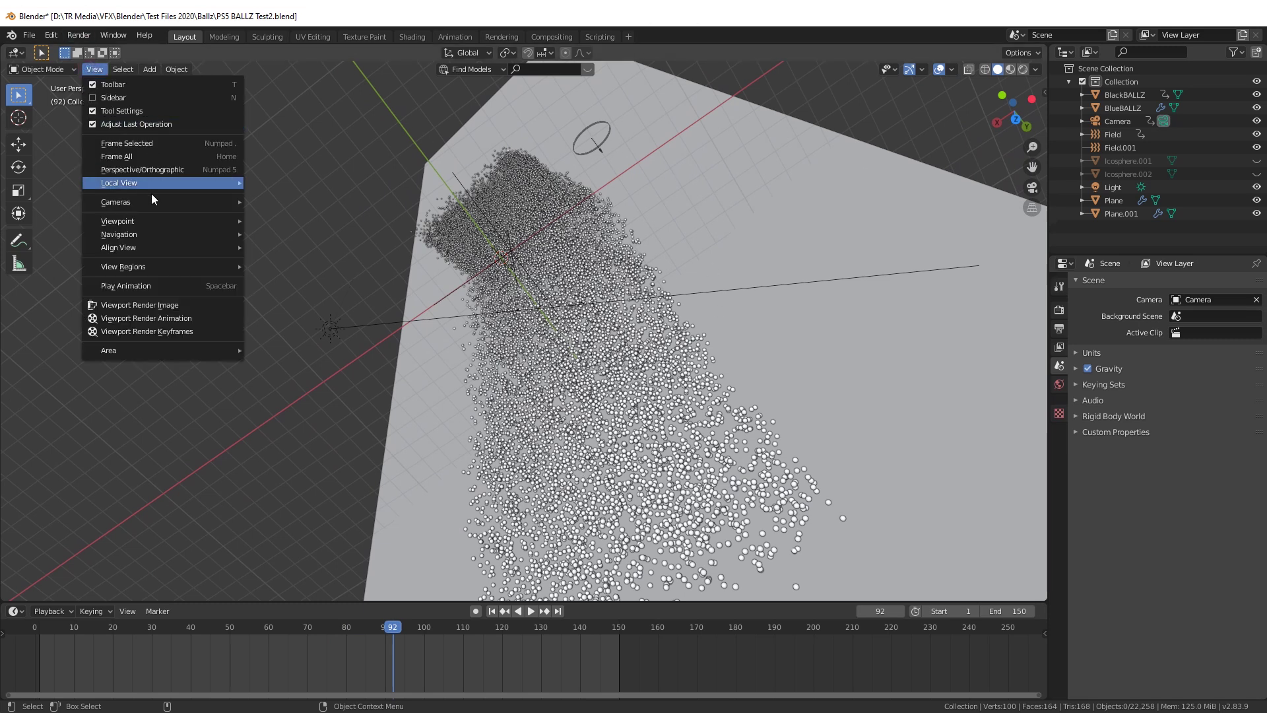
click(284, 214)
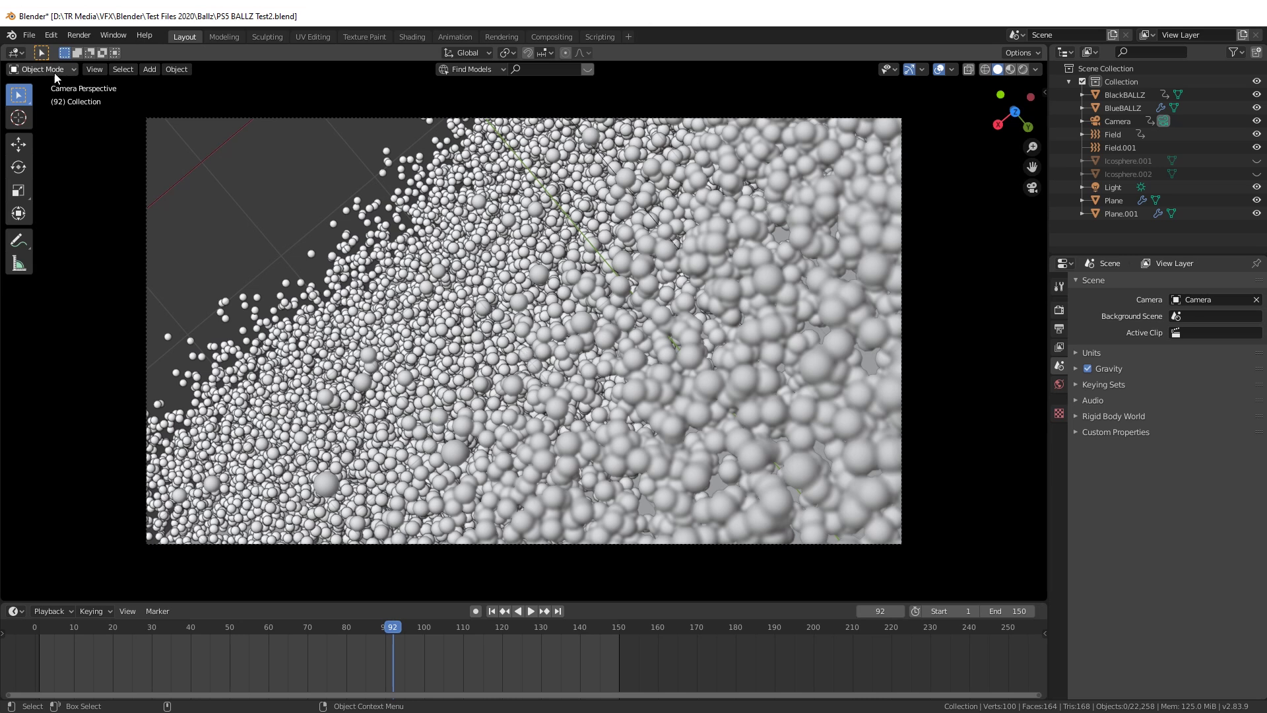
key(KP_0)
click(95, 70)
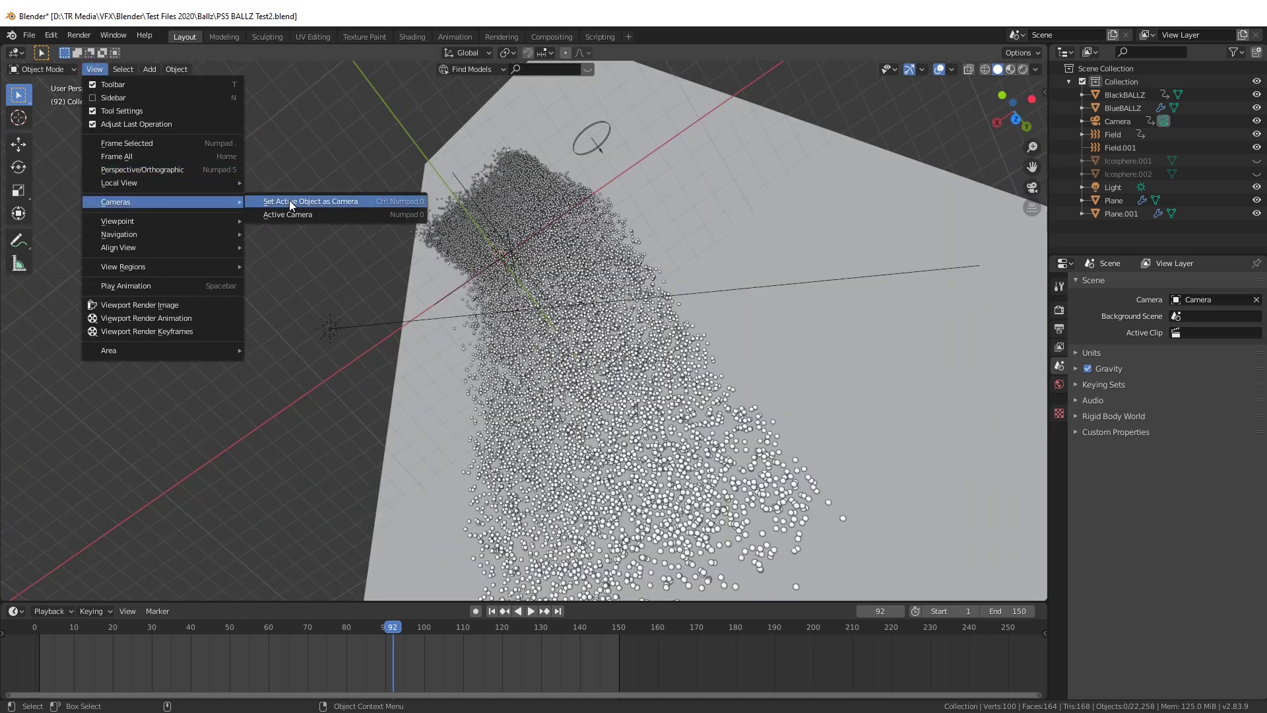
click(329, 214)
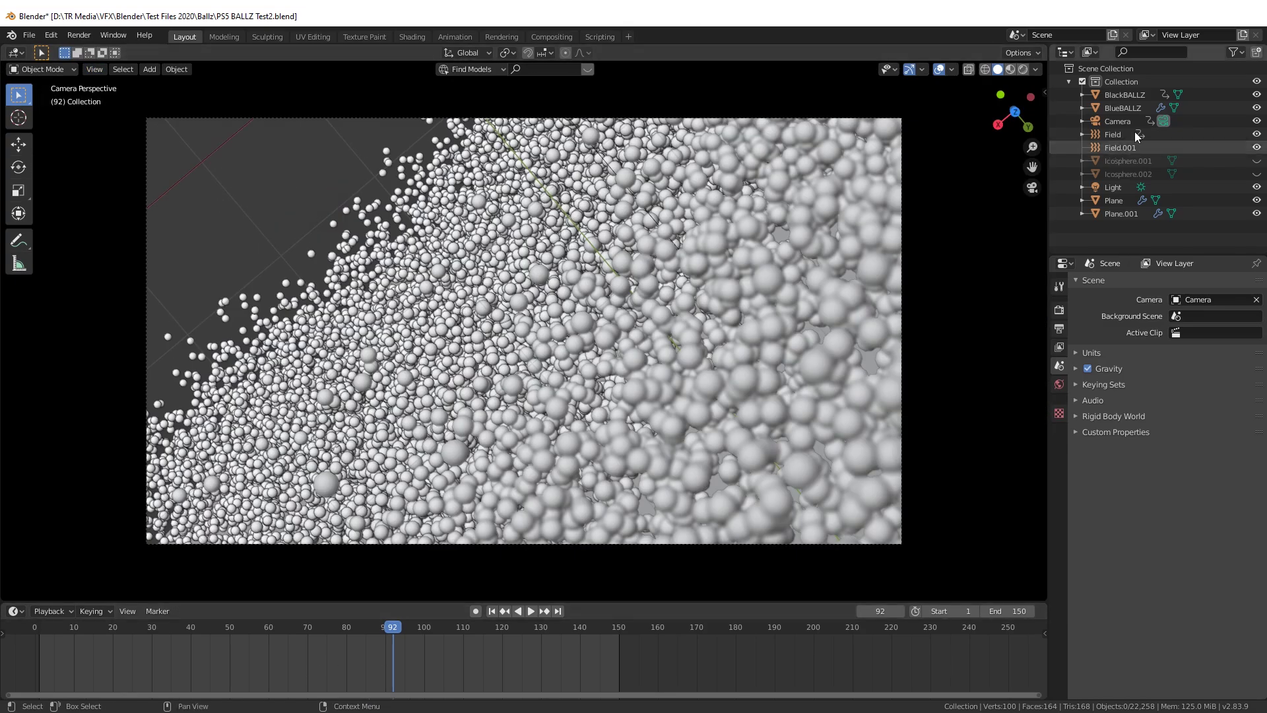
click(1122, 123)
- Play the animation backward and forward, scrub to about frame 50, then play to frame 140
key(shift+ctrl+space)
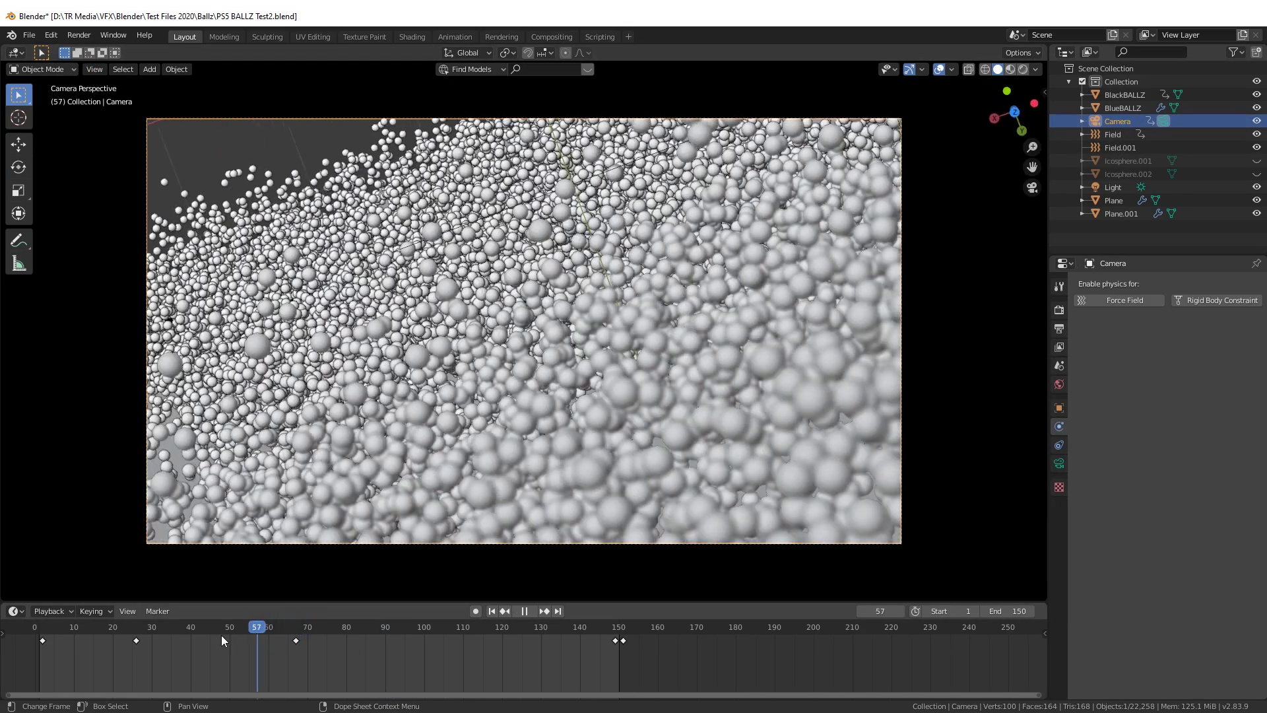
key(space)
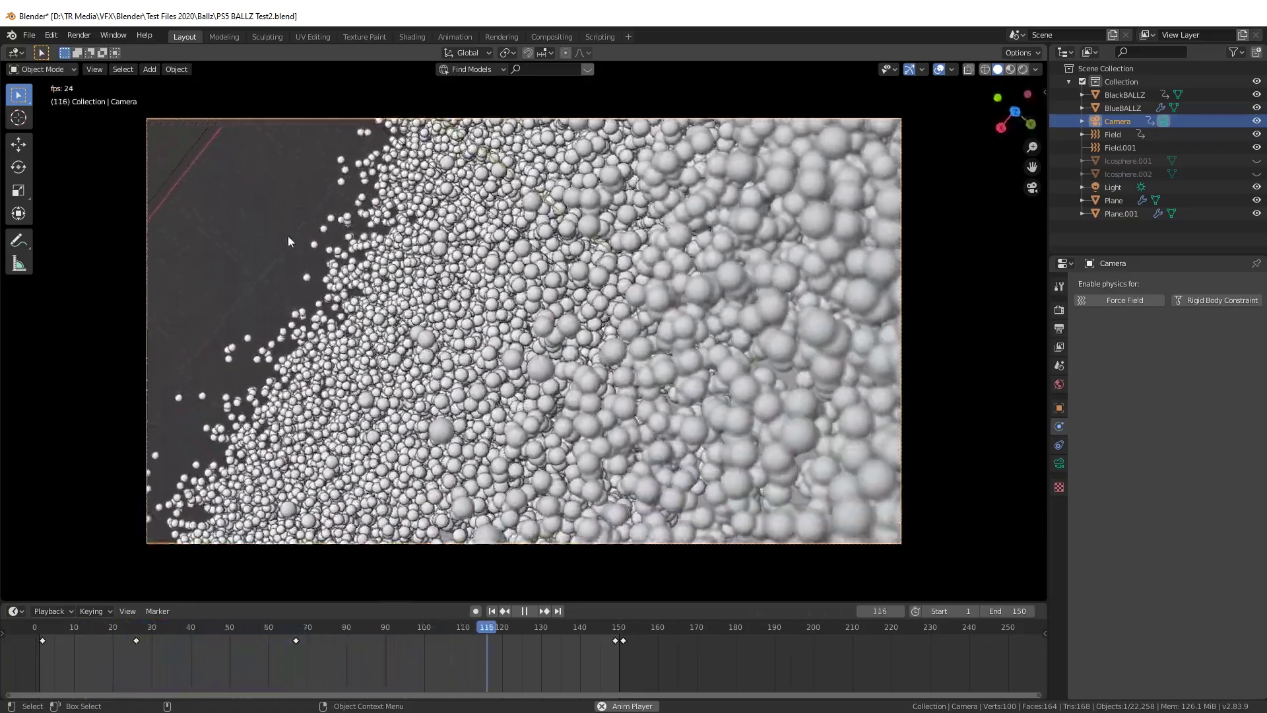
drag(575, 619, 441, 635)
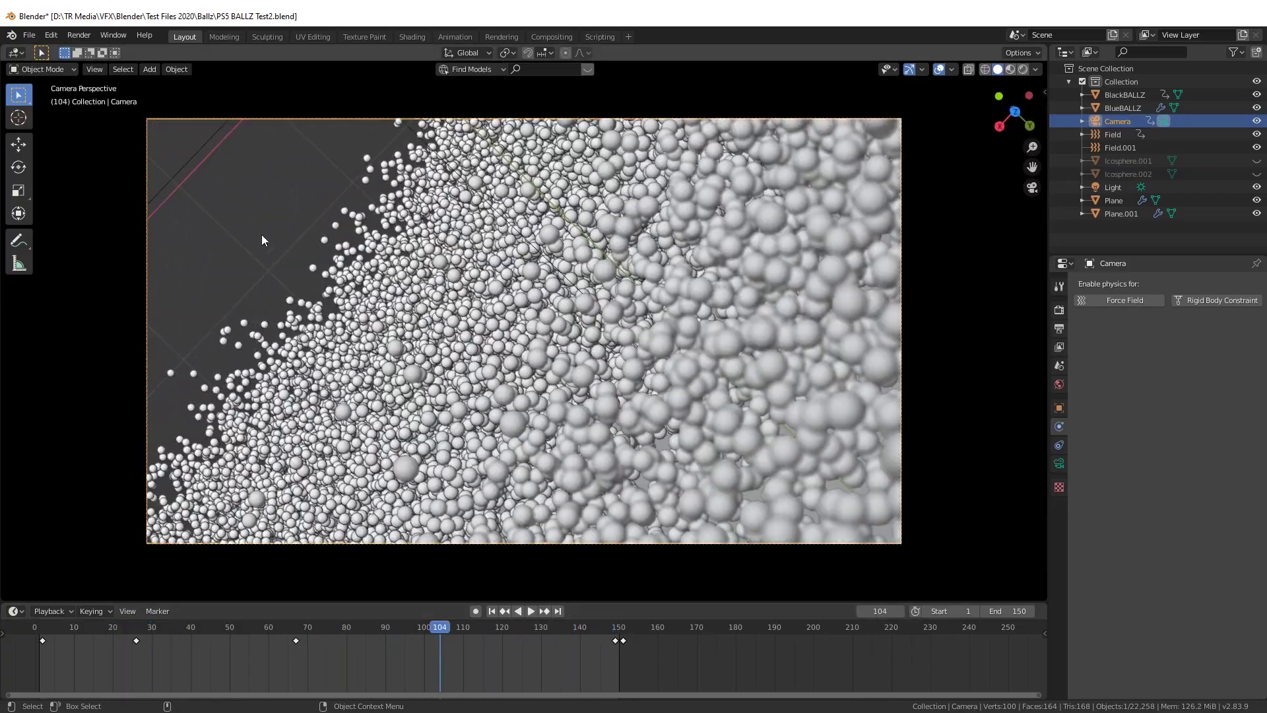
key(space)
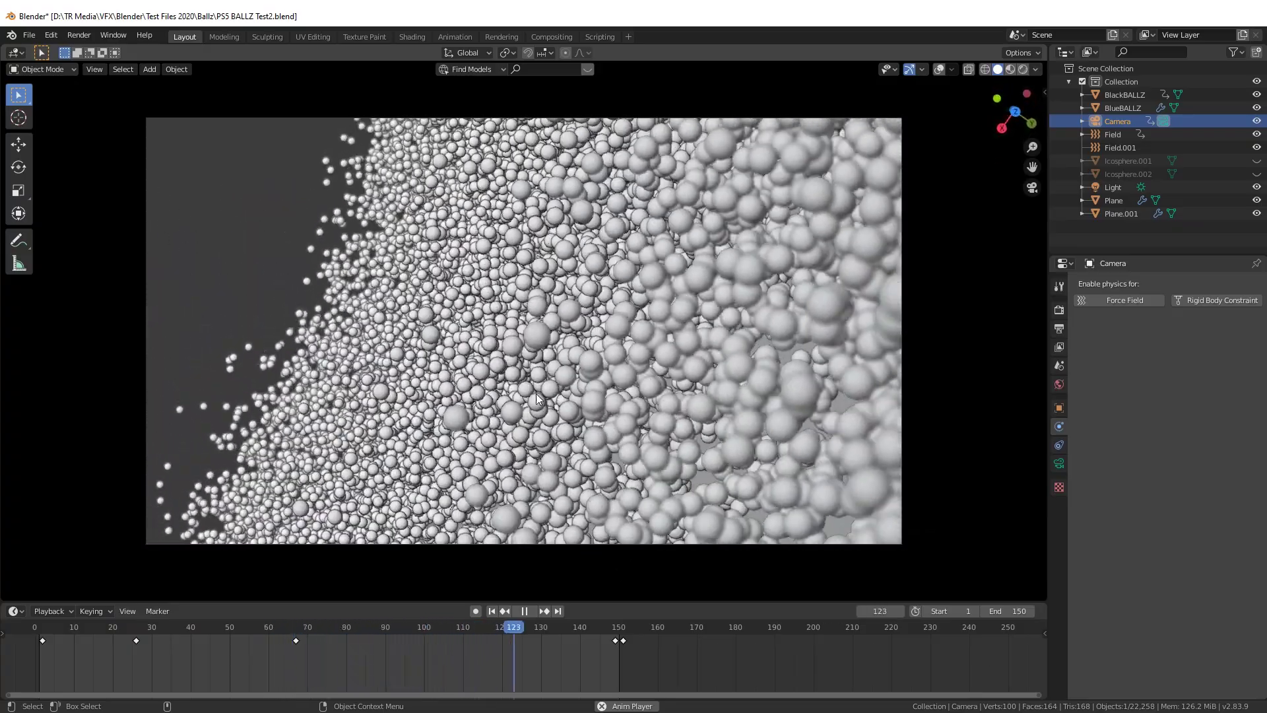
key(space)
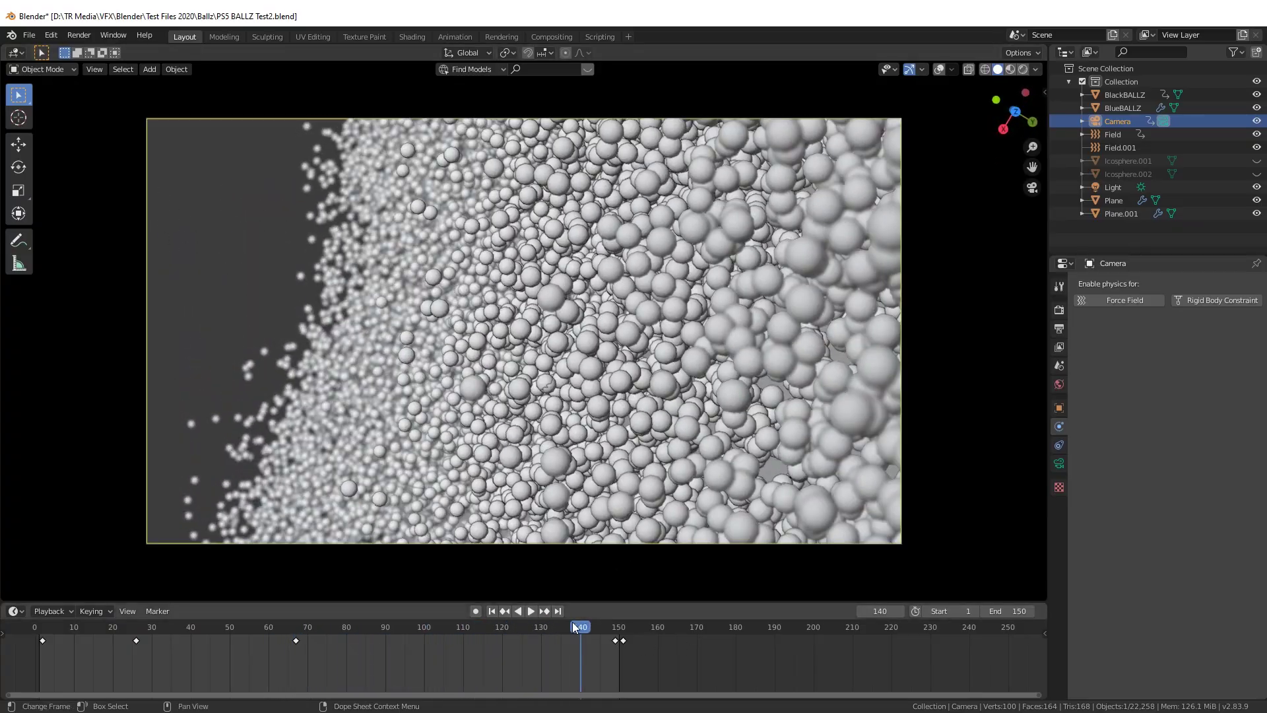
- Scrub through frames 100 to 147 and settle on frame 139
drag(574, 628, 607, 642)
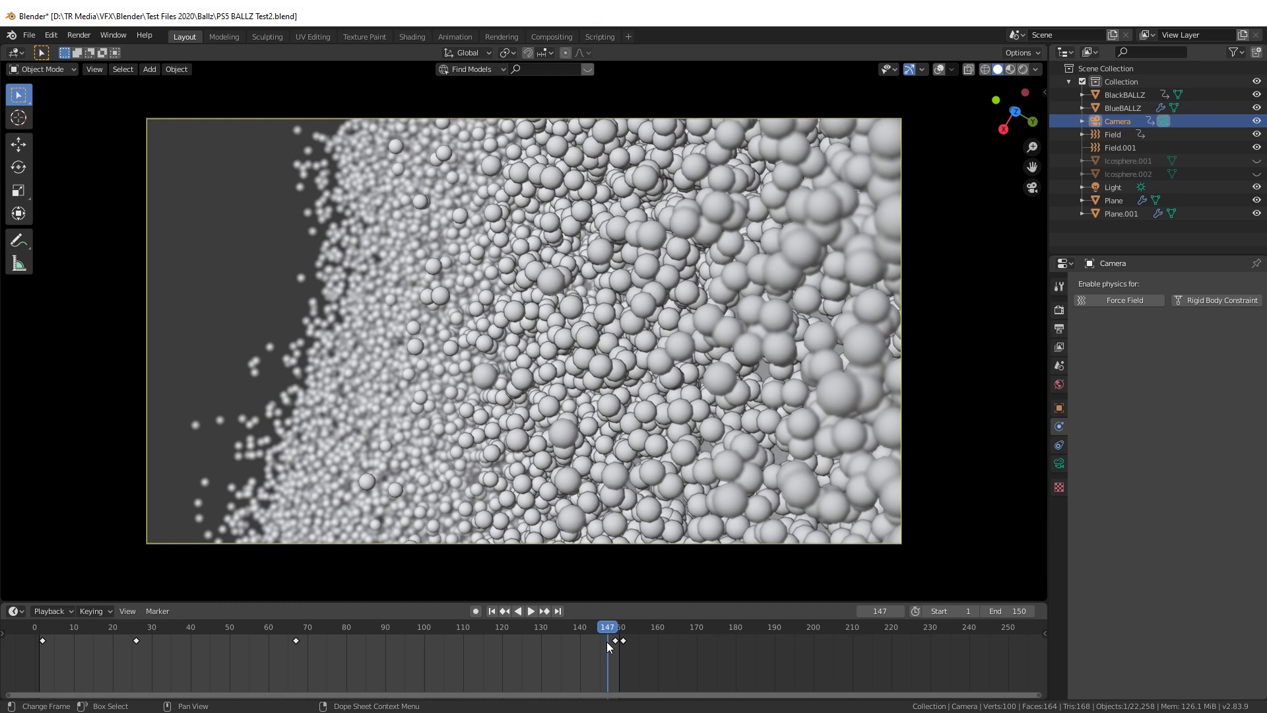
drag(561, 625, 602, 564)
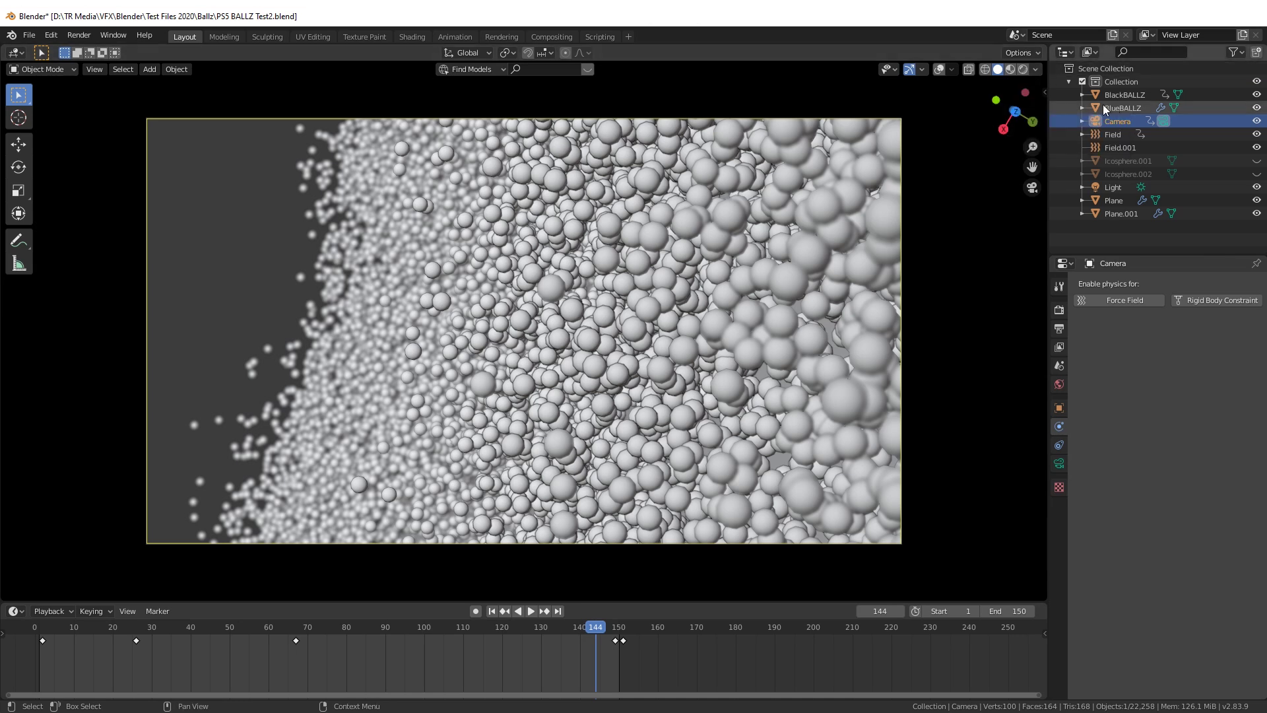
key(space)
mouse_move(588, 628)
mouse_down()
mouse_move(533, 632)
mouse_move(576, 634)
mouse_up()
key(space)
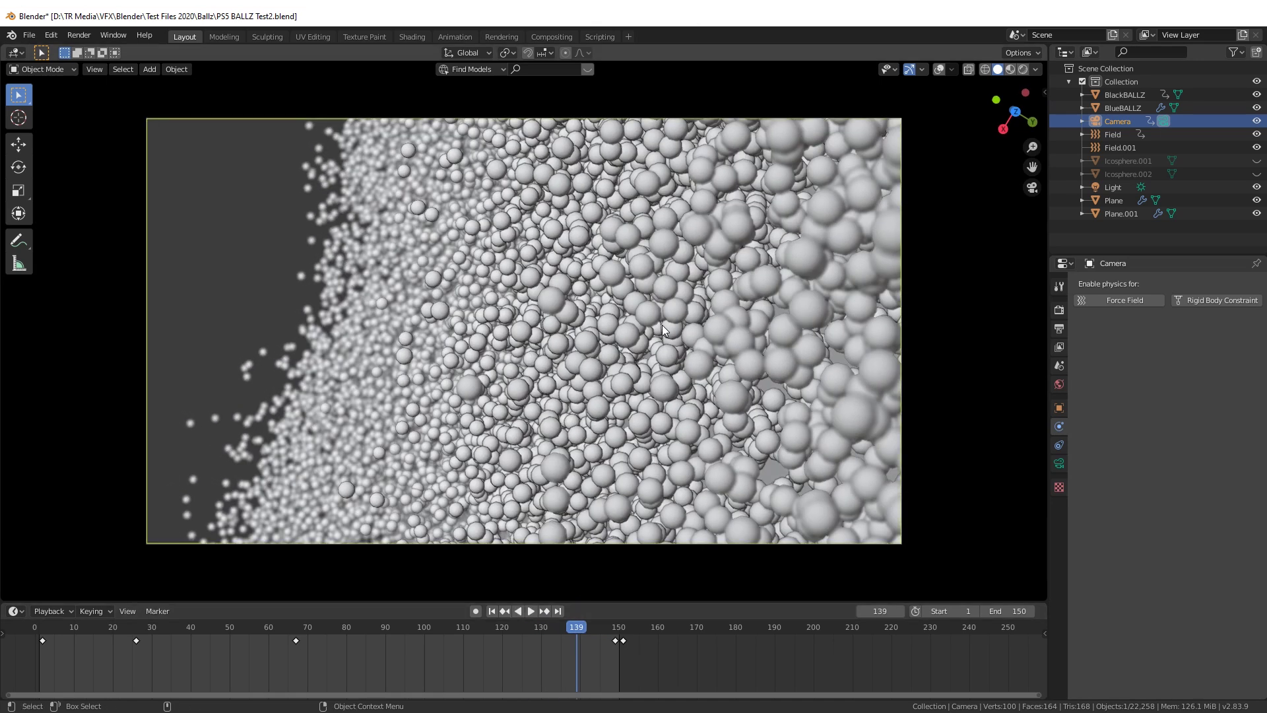
- Switch to Rendered shading and inspect the Plane and Icosphere.001 Ball materials
key(z)
click(668, 276)
click(671, 378)
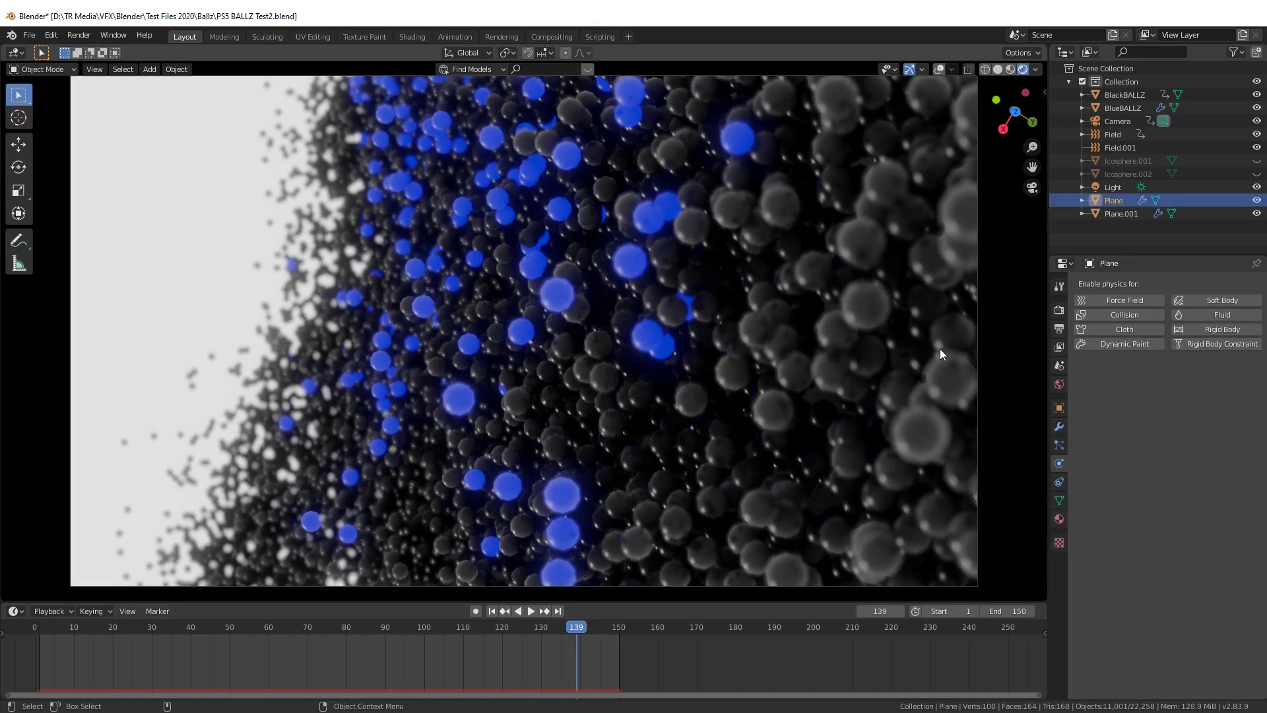
click(1059, 518)
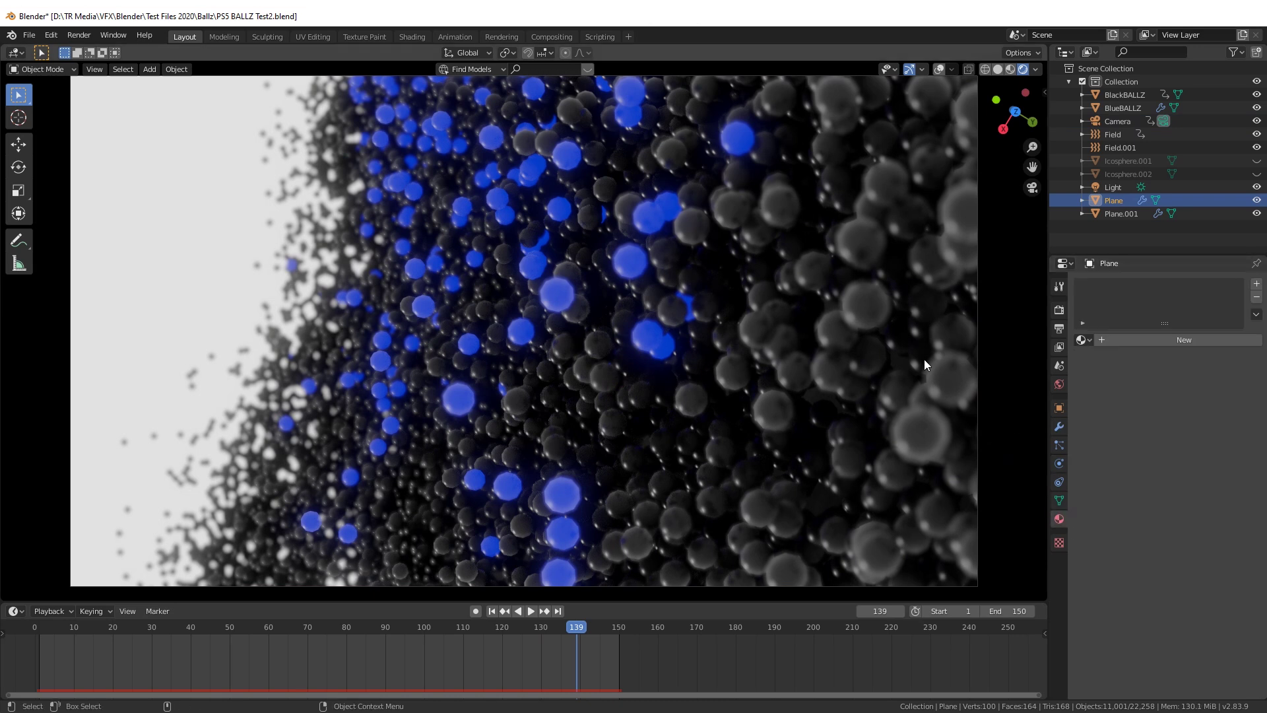
click(1120, 167)
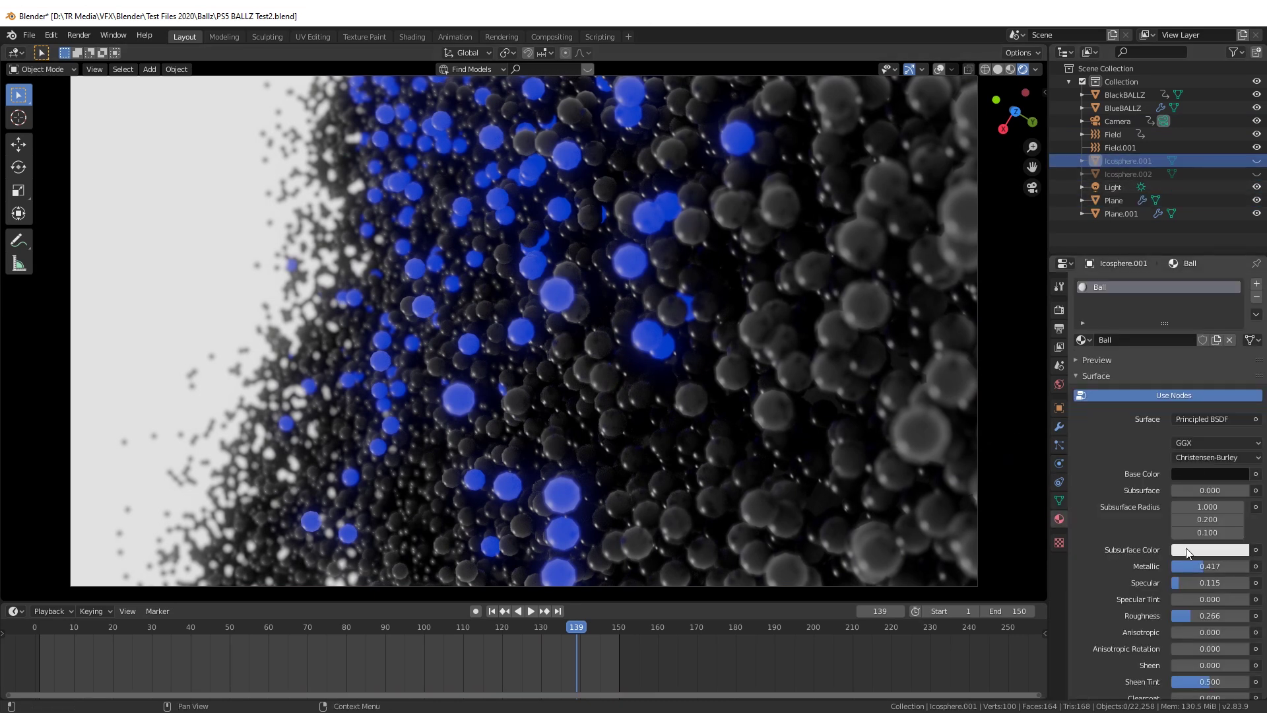
scroll(1167, 478, down, 1)
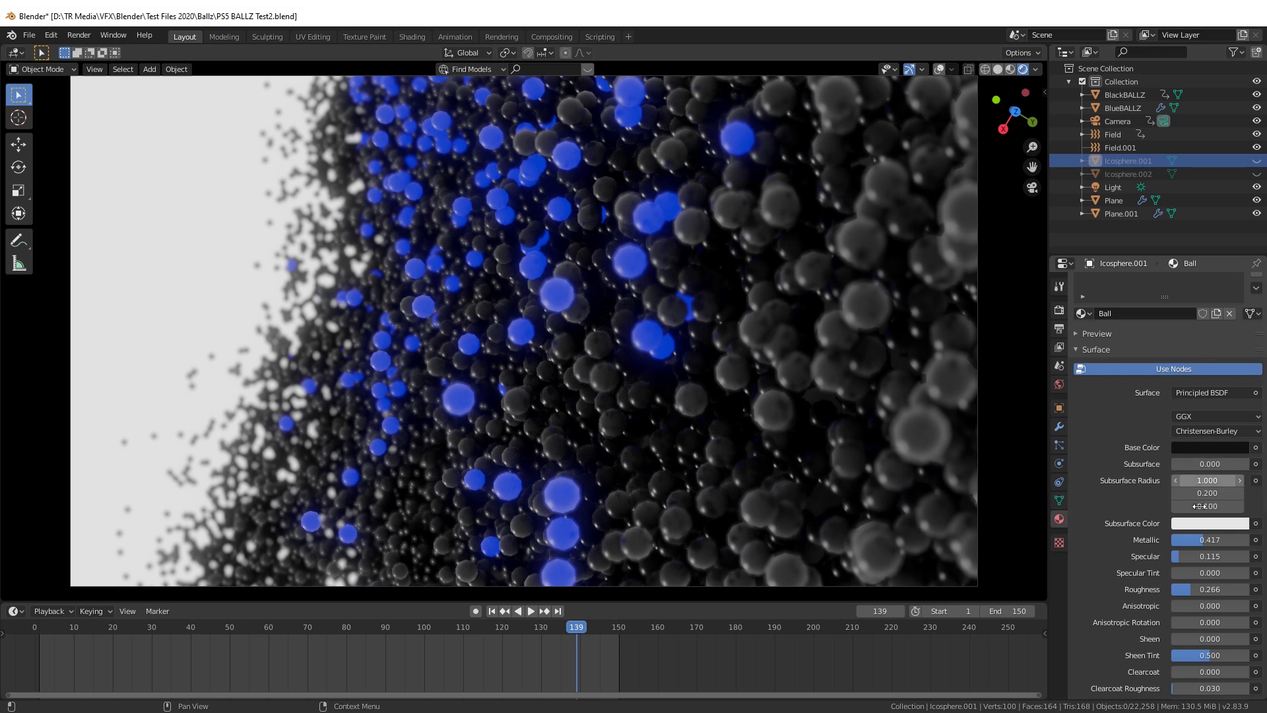
scroll(1198, 531, down, 1)
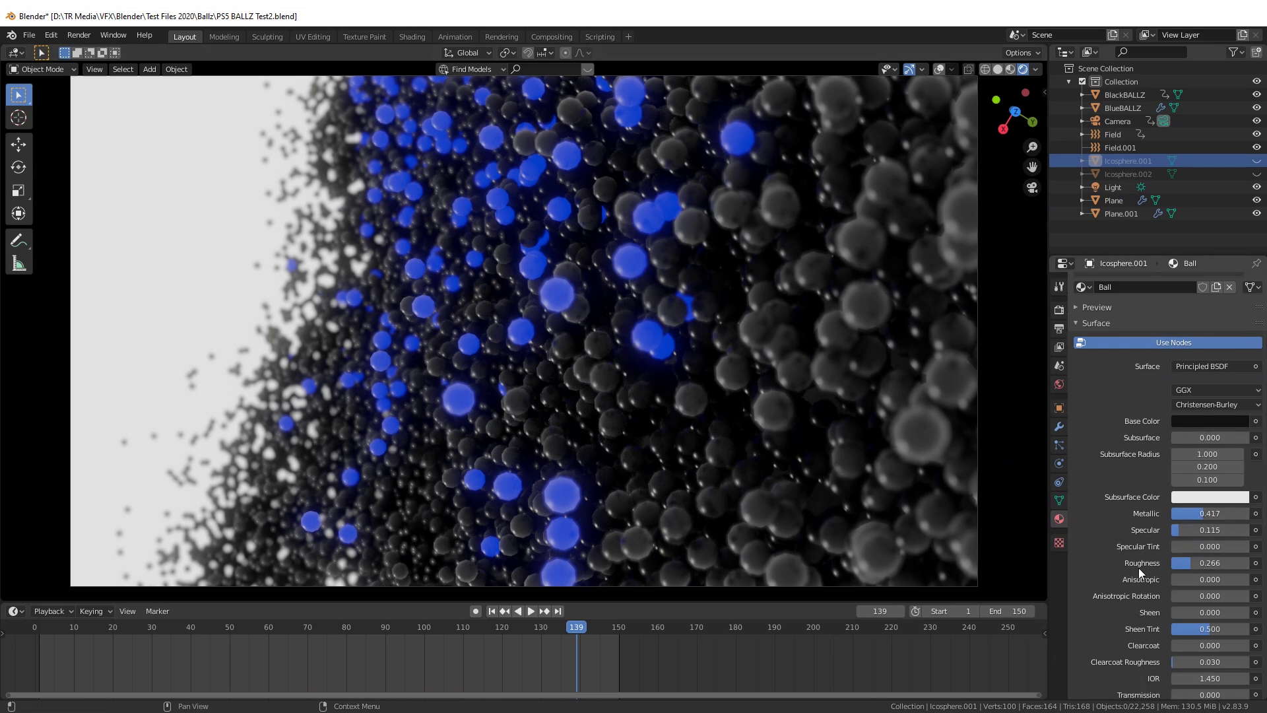
scroll(1114, 528, down, 4)
- Toggle Screen Space Reflections off and on in Eevee render settings, then advance to frame 144
click(1059, 310)
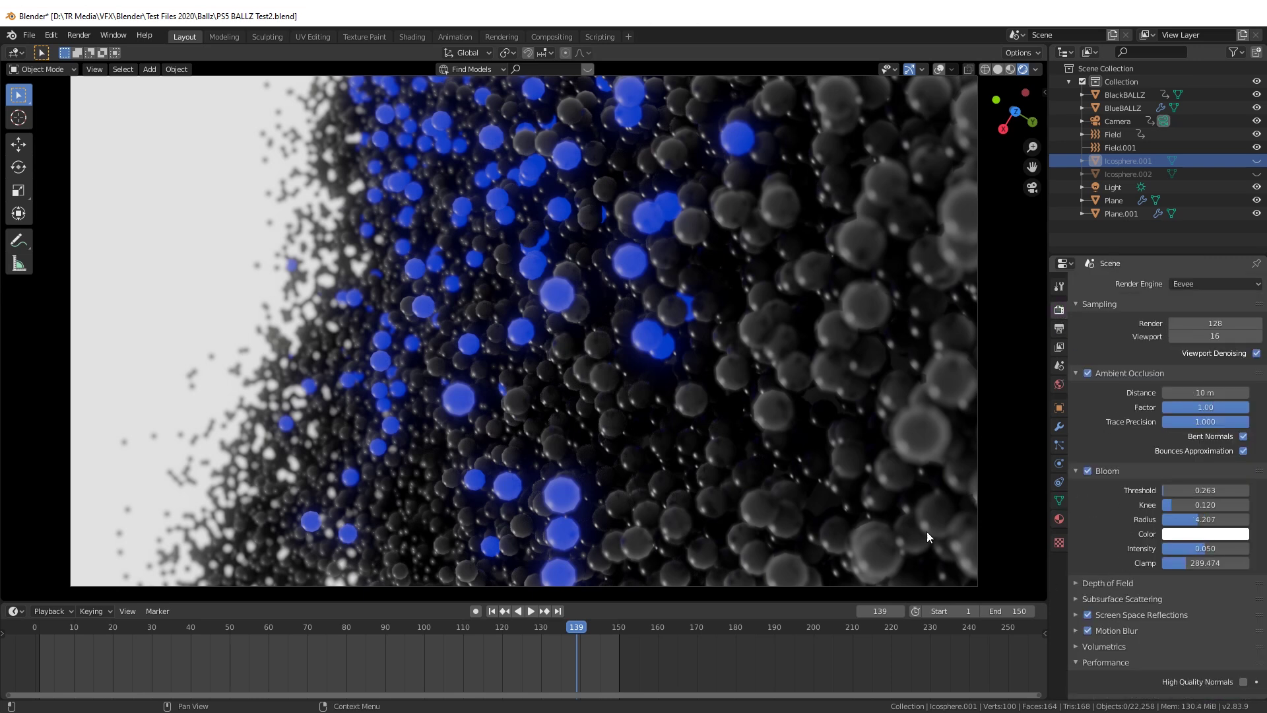
click(1088, 615)
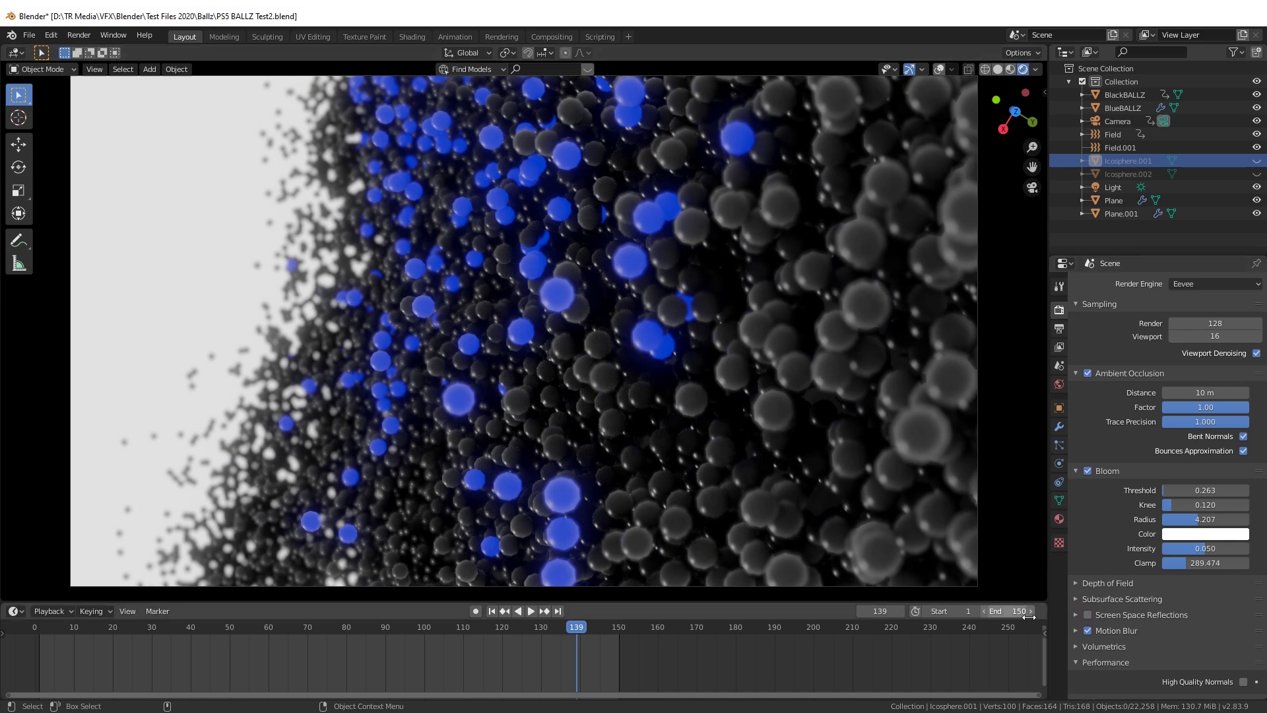
click(1092, 616)
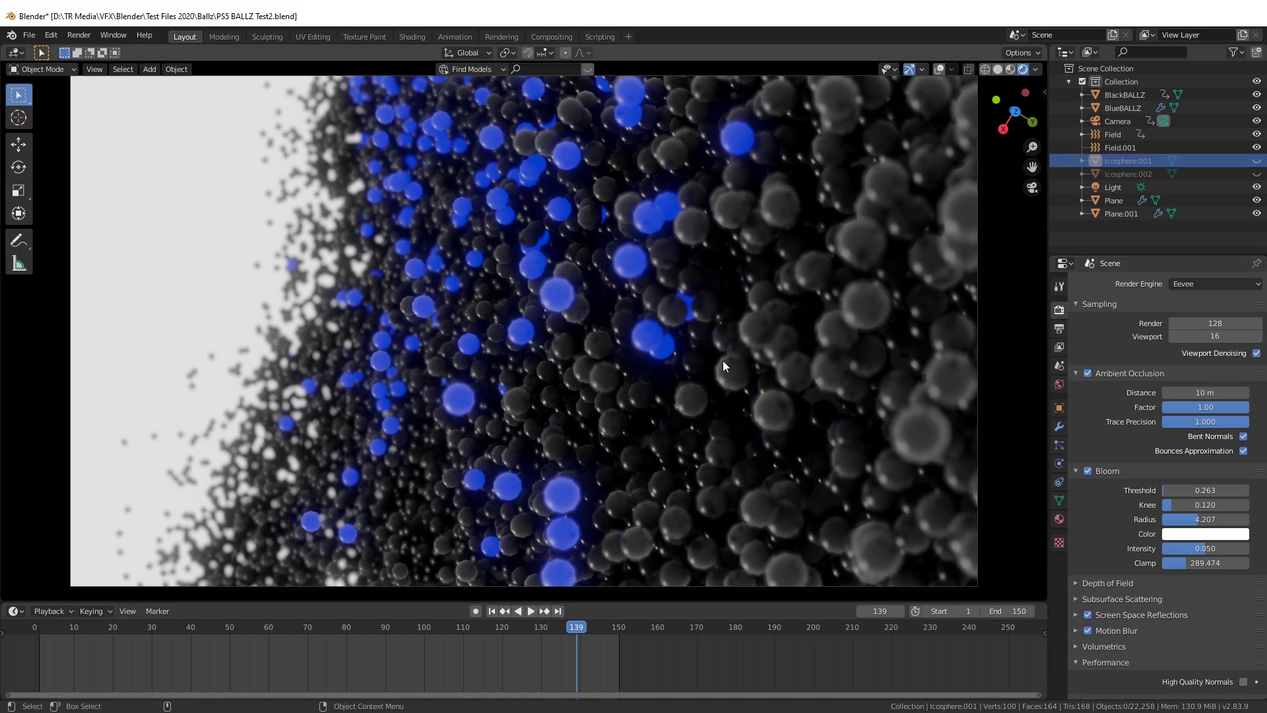
key(space)
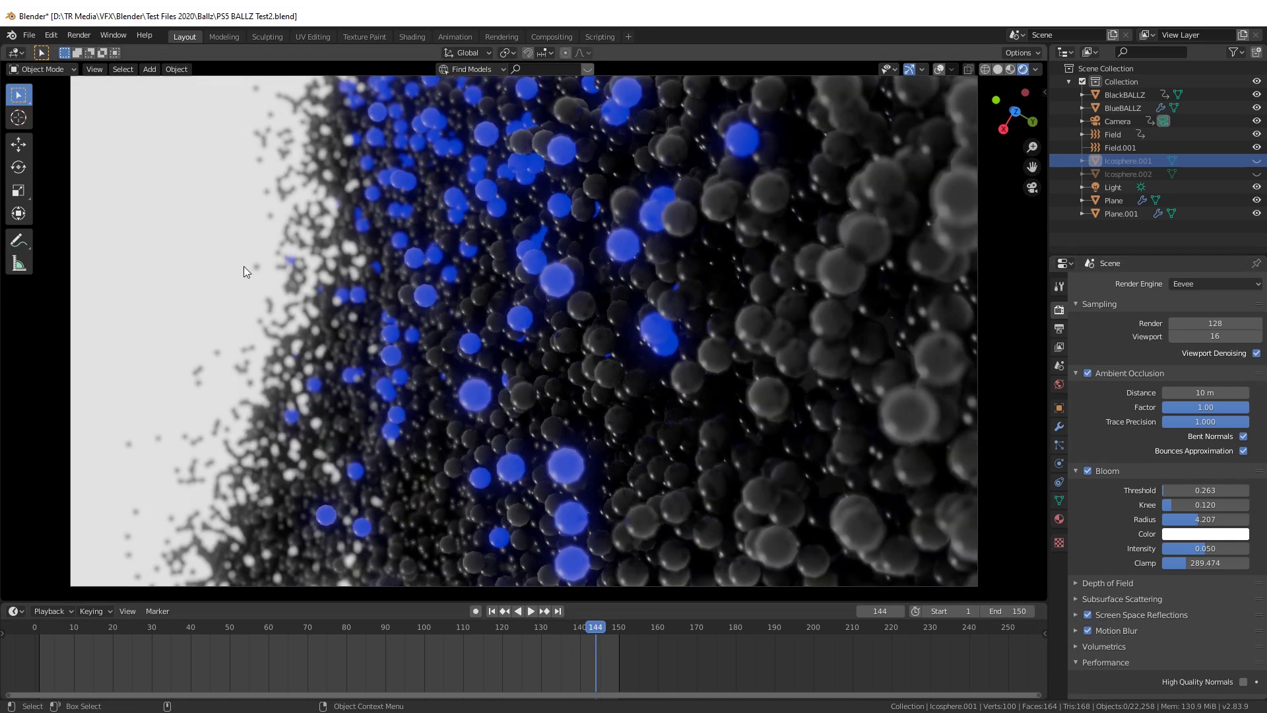
middle_drag(942, 461, 647, 349)
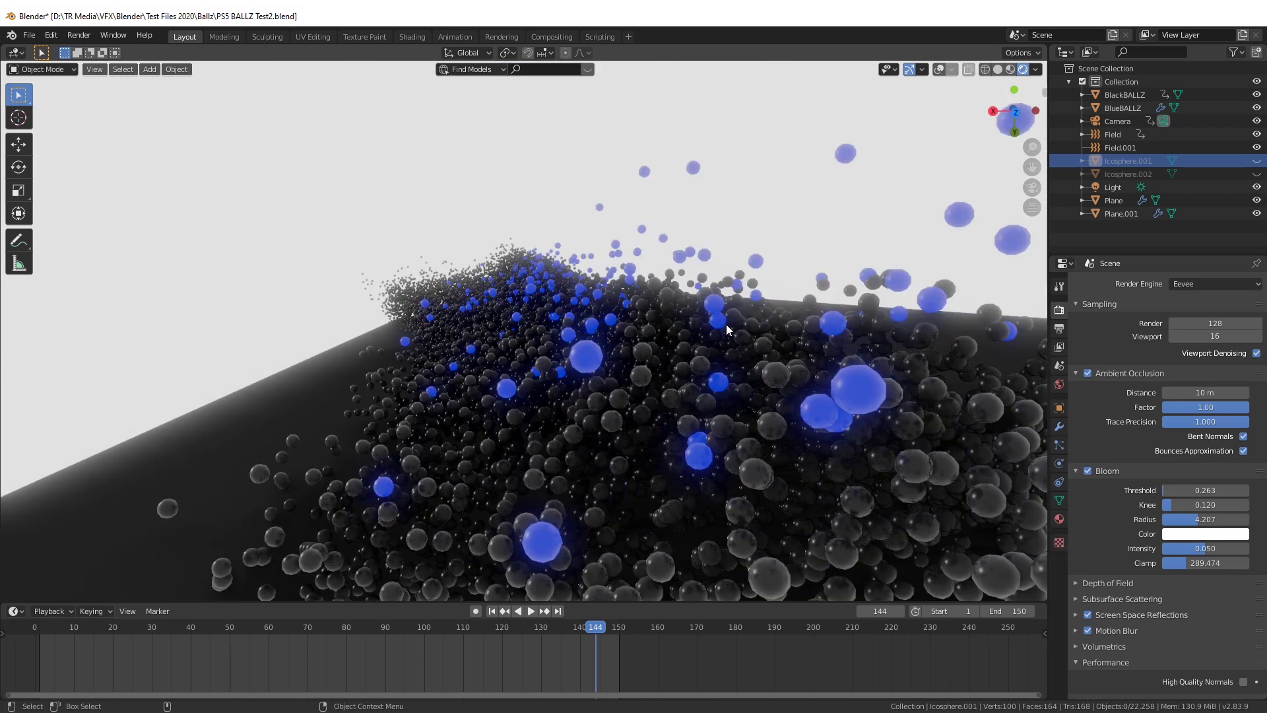
middle_drag(731, 323, 666, 330)
scroll(609, 334, up, 4)
scroll(761, 351, down, 3)
key(alt+Tab)
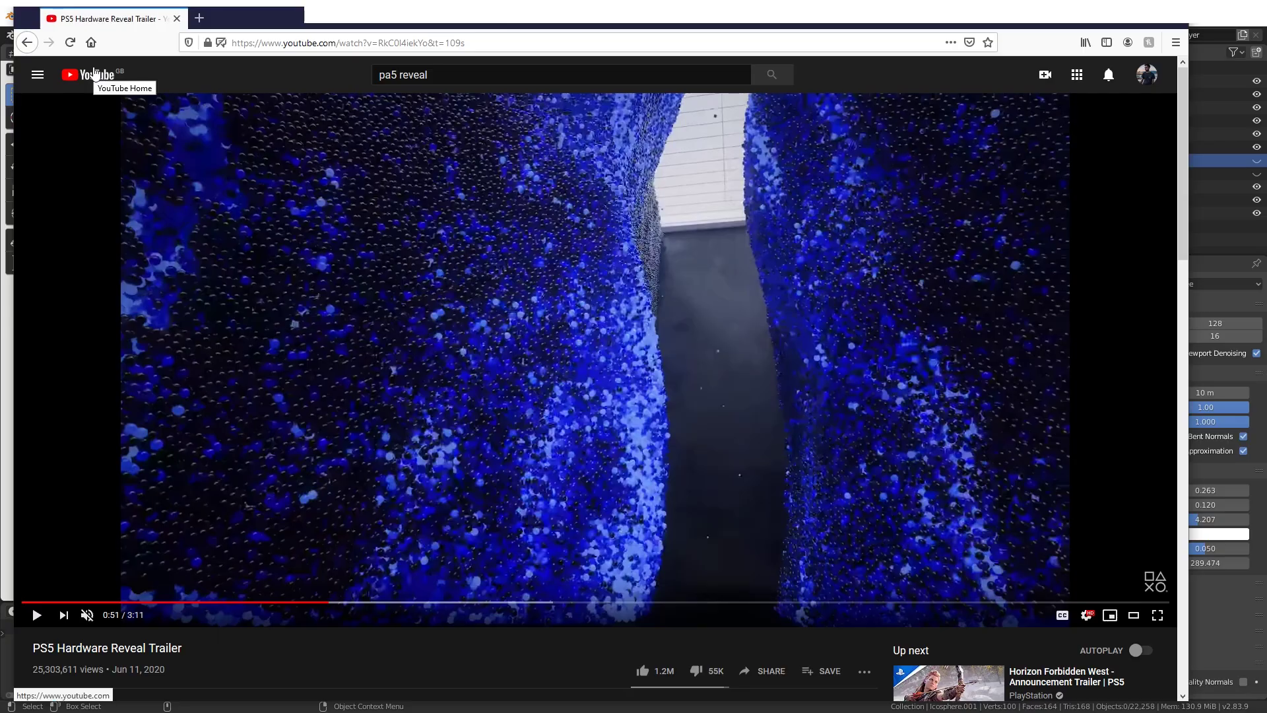
key(alt+Tab)
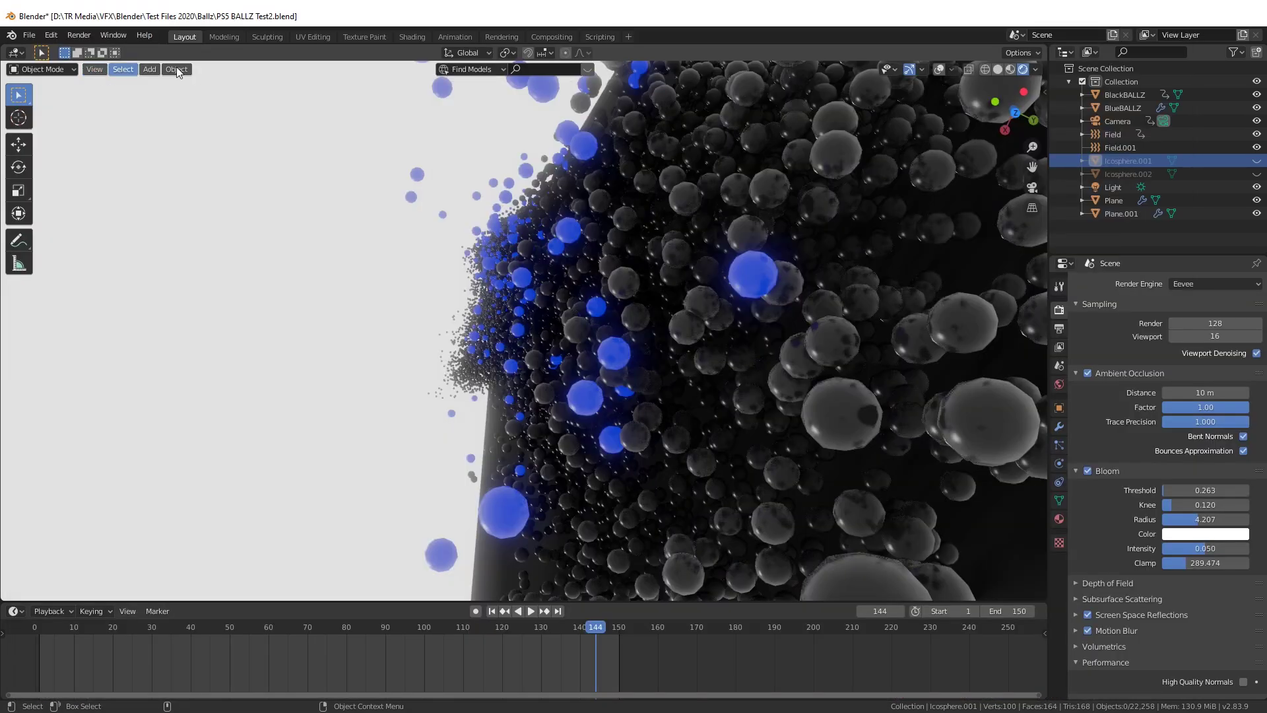
key(alt+Tab)
key(alt+Tab)
middle_drag(727, 323, 617, 292)
scroll(617, 294, down, 4)
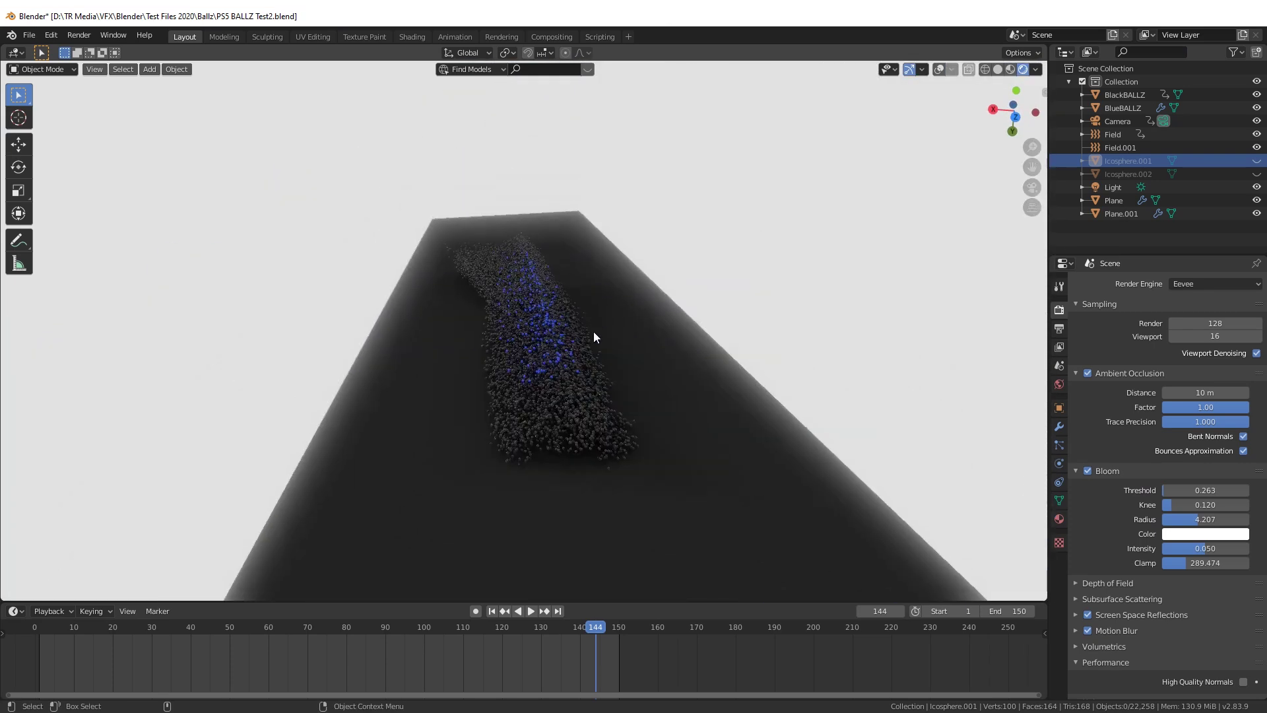
middle_drag(623, 305, 515, 297)
scroll(528, 343, up, 3)
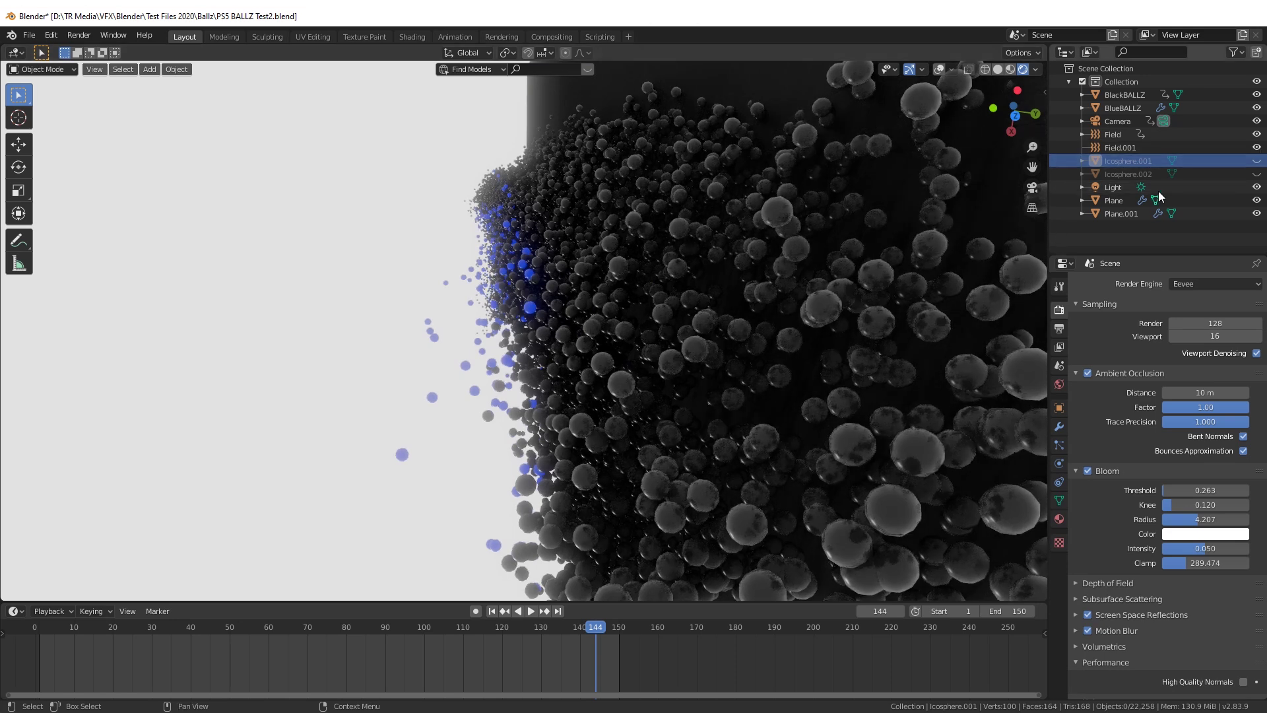
scroll(398, 357, up, 3)
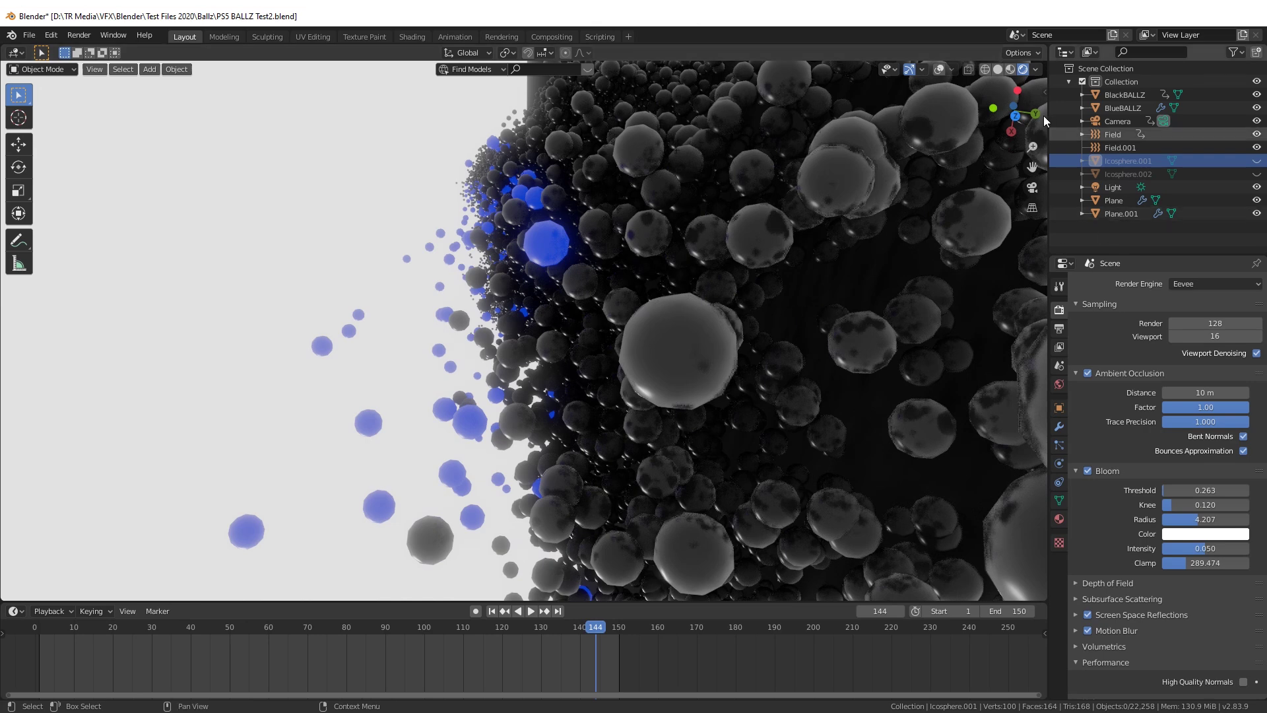
- Orbit around the ball pile while the Field.002 vortex simulation plays, stopping at frame 59
middle_drag(382, 503, 623, 339)
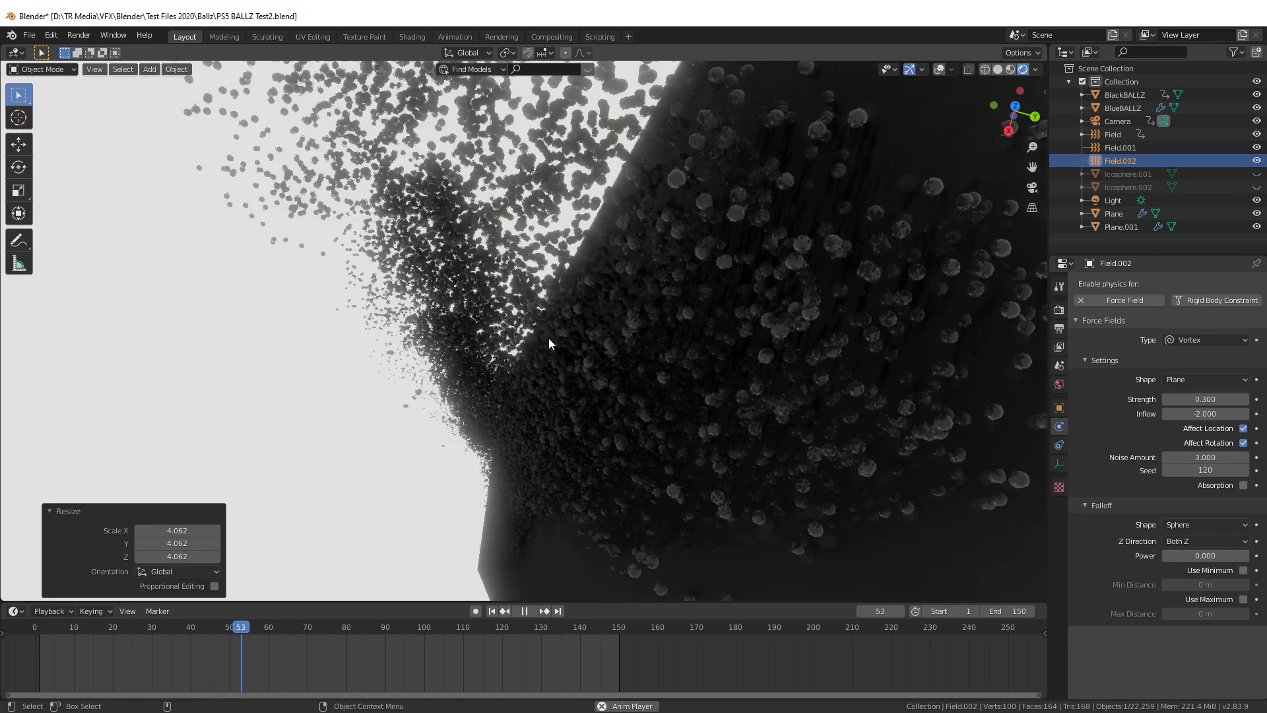
middle_drag(548, 338, 676, 256)
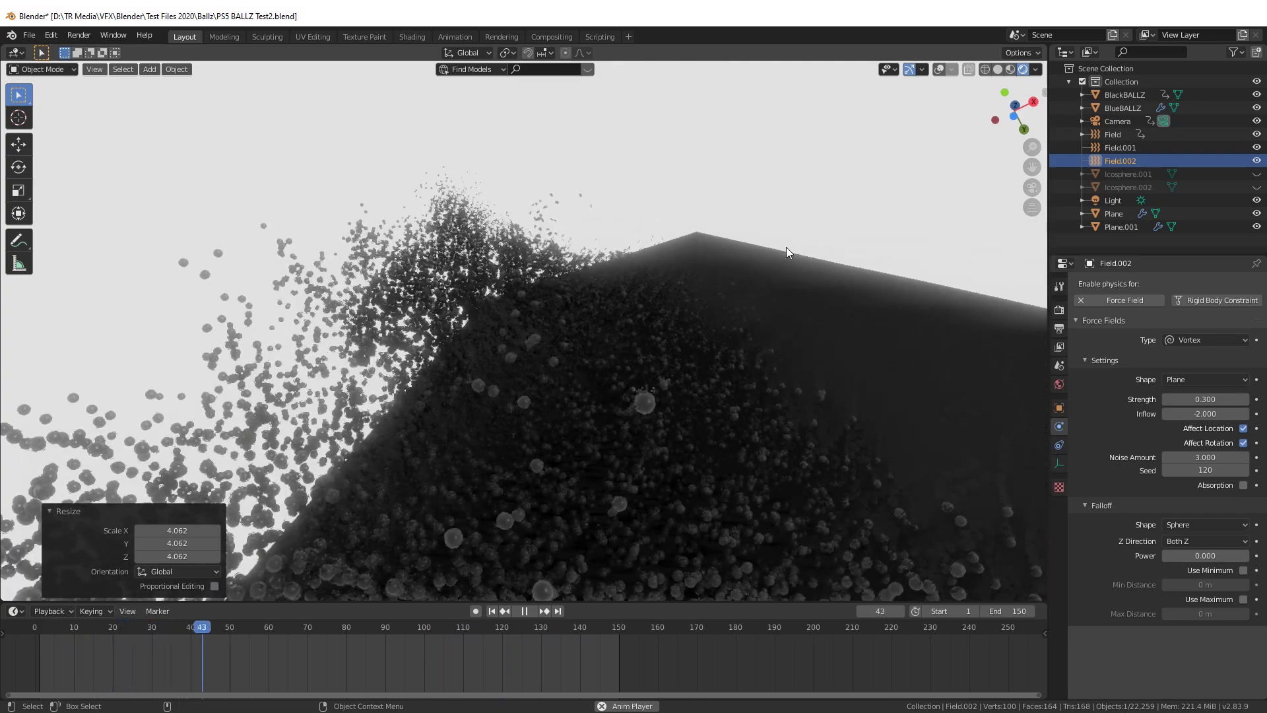
key(space)
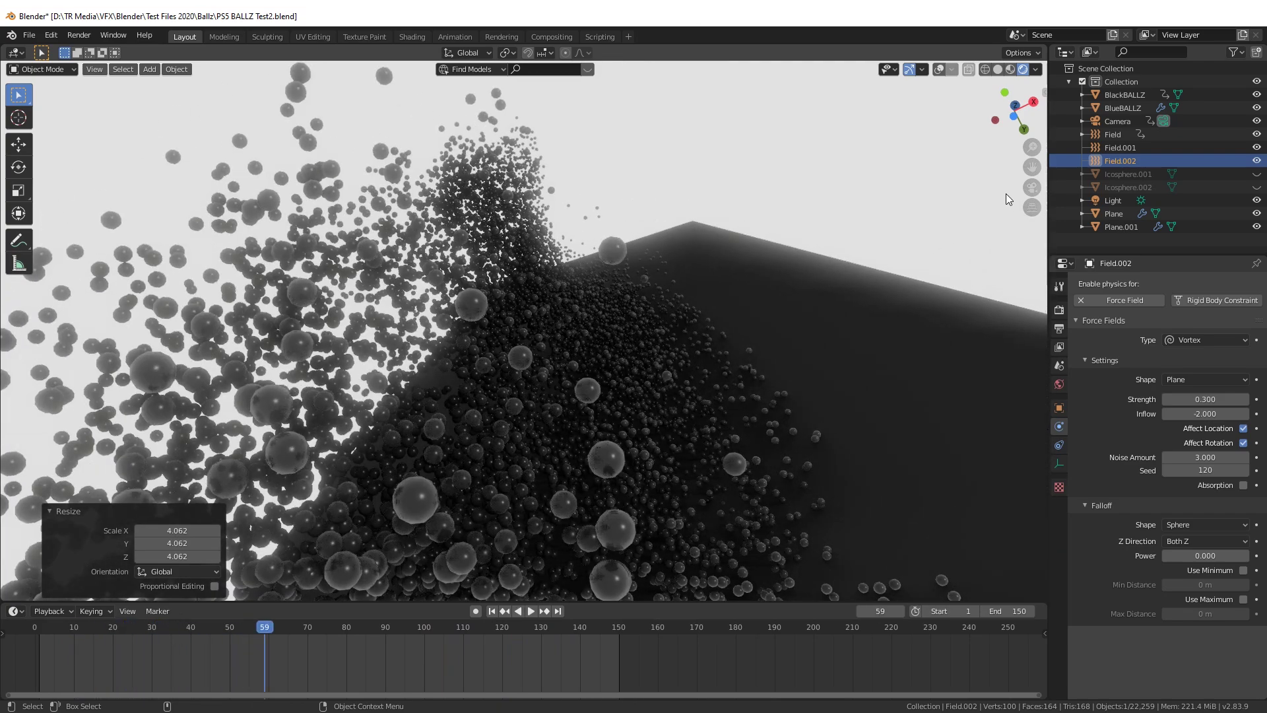
middle_drag(1008, 198, 742, 458)
- Make BlackBALLZ active and look through the scene camera
click(742, 458)
click(94, 69)
mouse_move(174, 208)
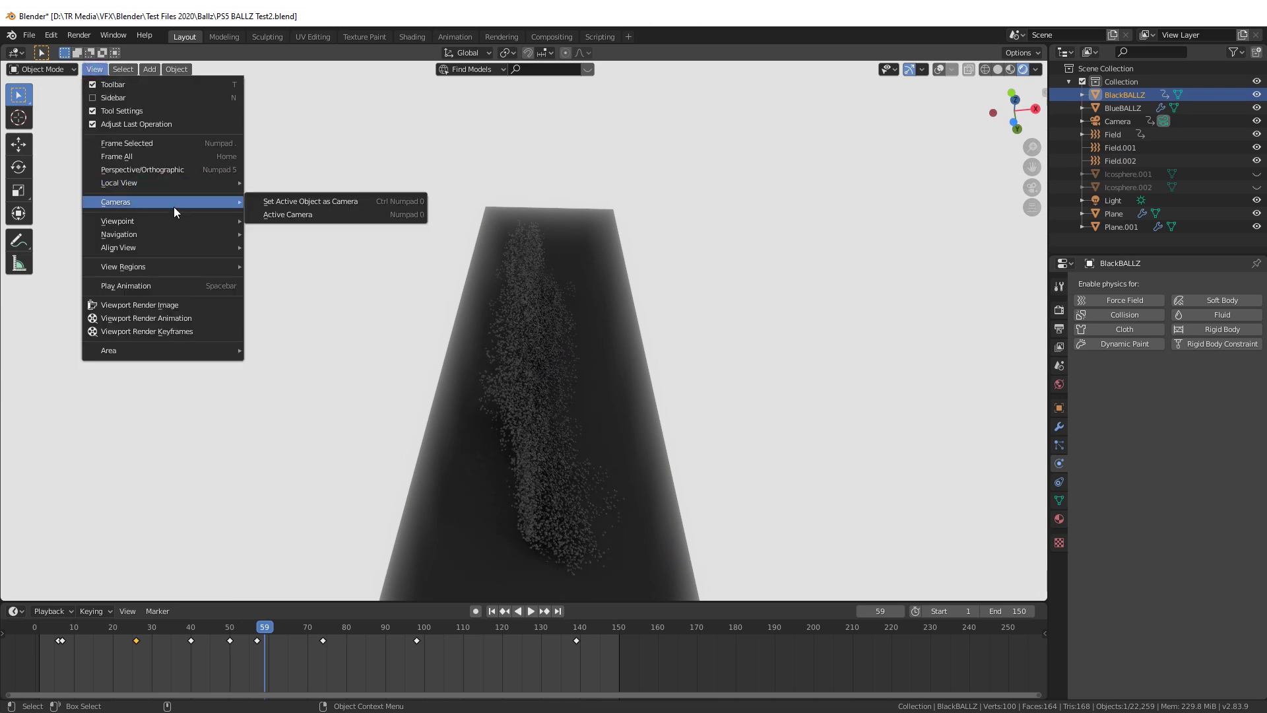
click(311, 214)
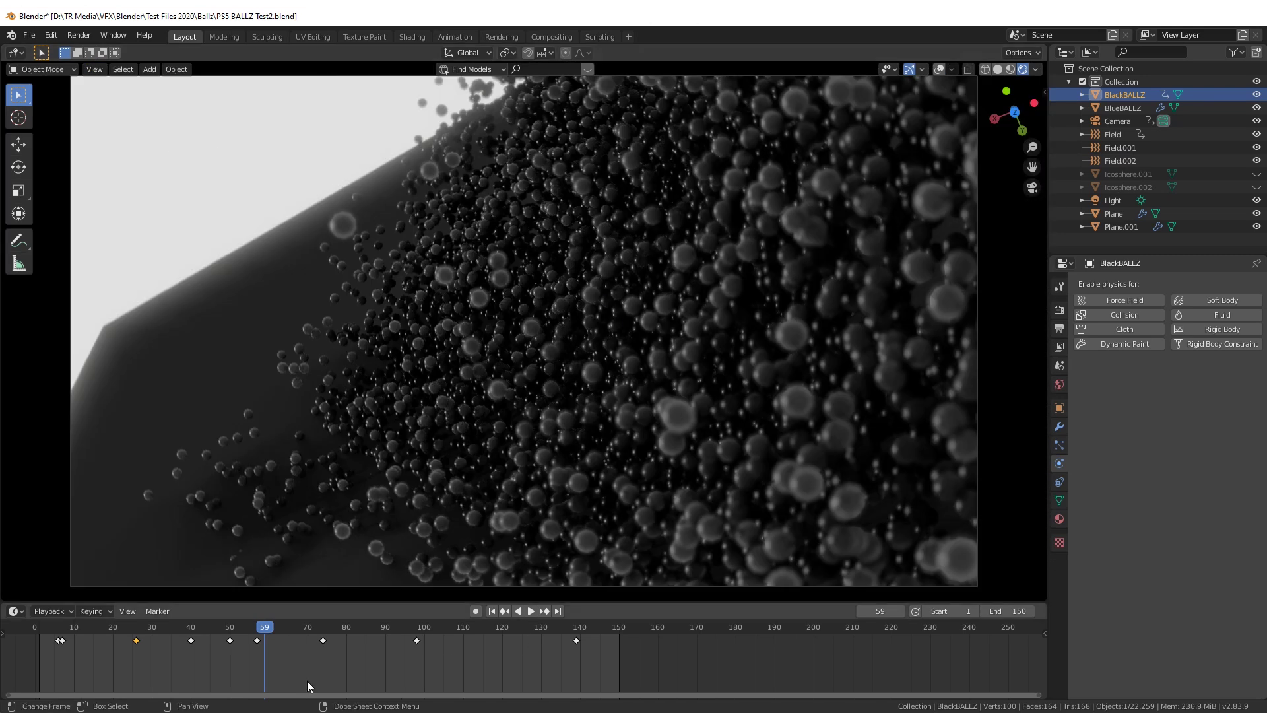
- Reopen PS5 BALLZ Test2.blend from recent files without saving, and start playback
click(29, 35)
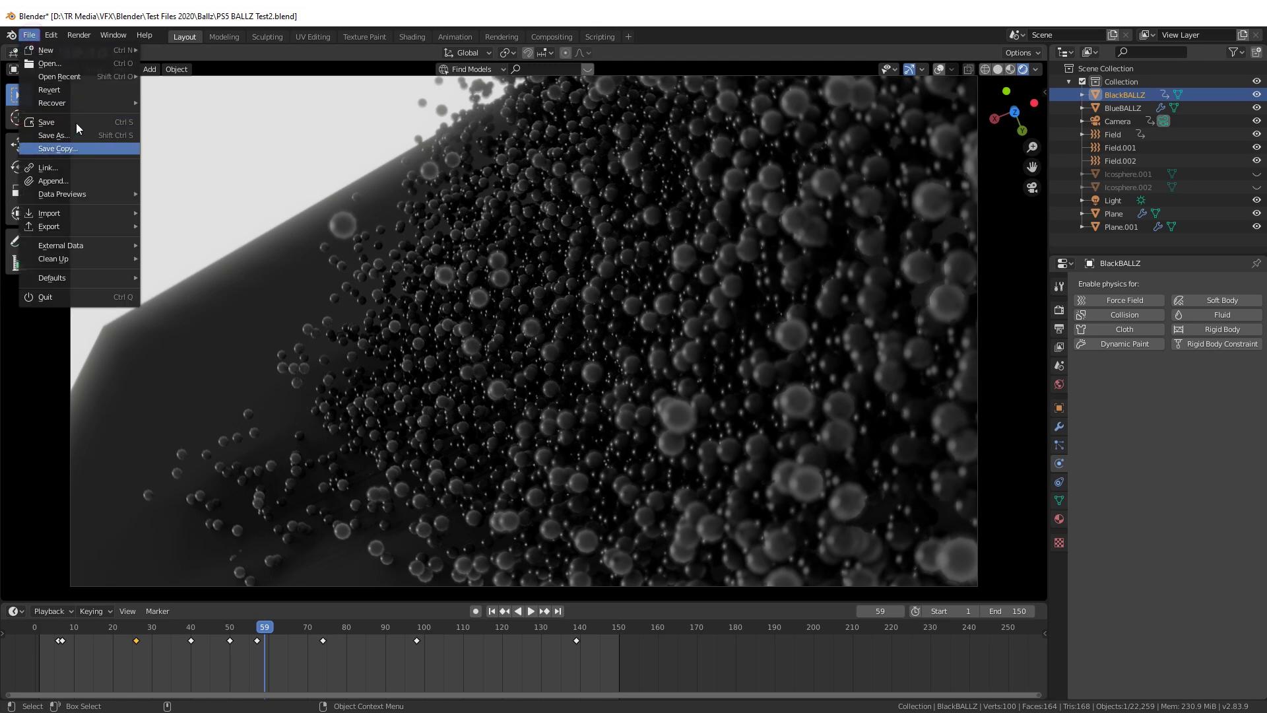
mouse_move(86, 77)
click(198, 77)
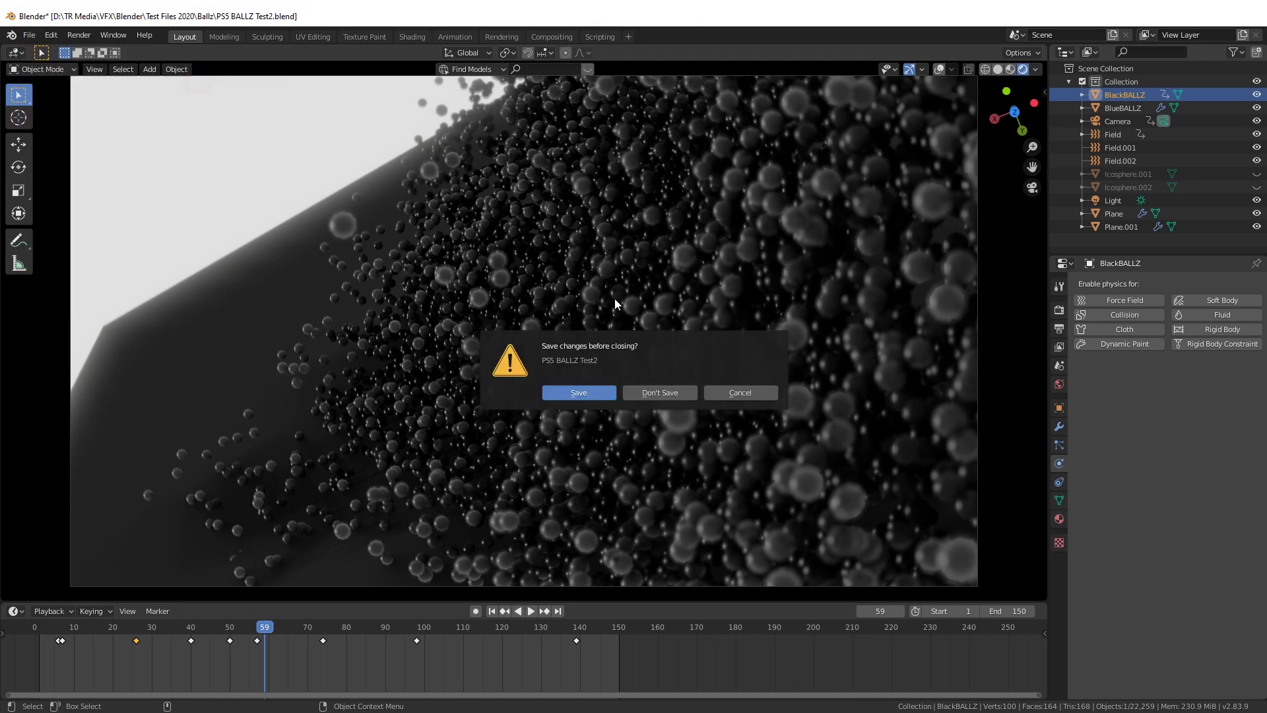
click(679, 399)
key(space)
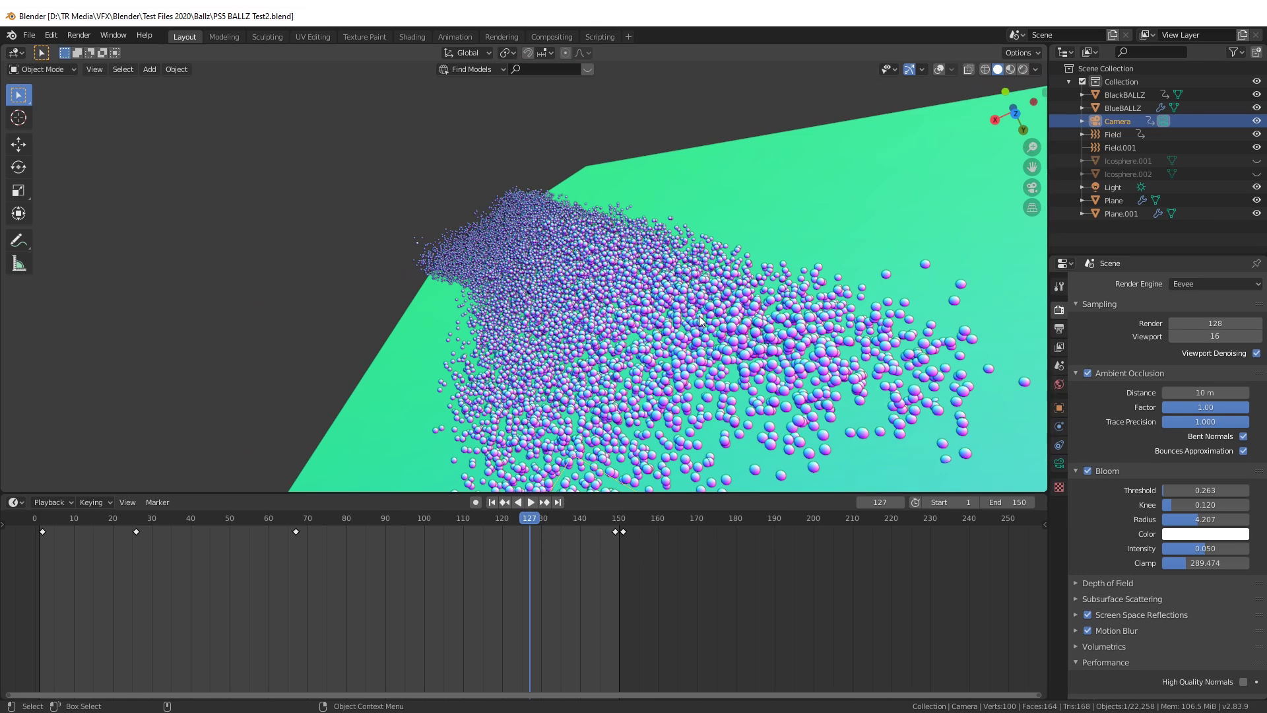
- Look through the active scene camera, fit it to the viewport, and scrub to frame 55
middle_drag(704, 324, 669, 264)
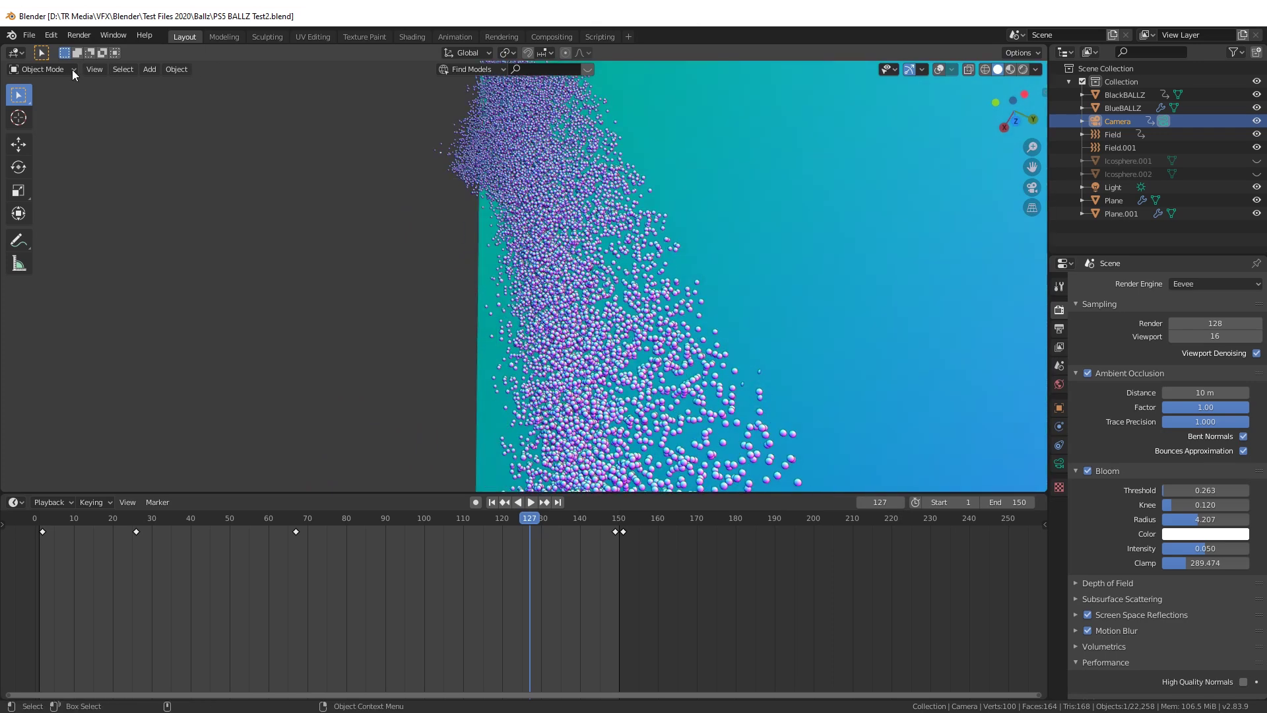
click(94, 69)
mouse_move(168, 203)
click(373, 229)
key(Home)
drag(528, 518, 257, 521)
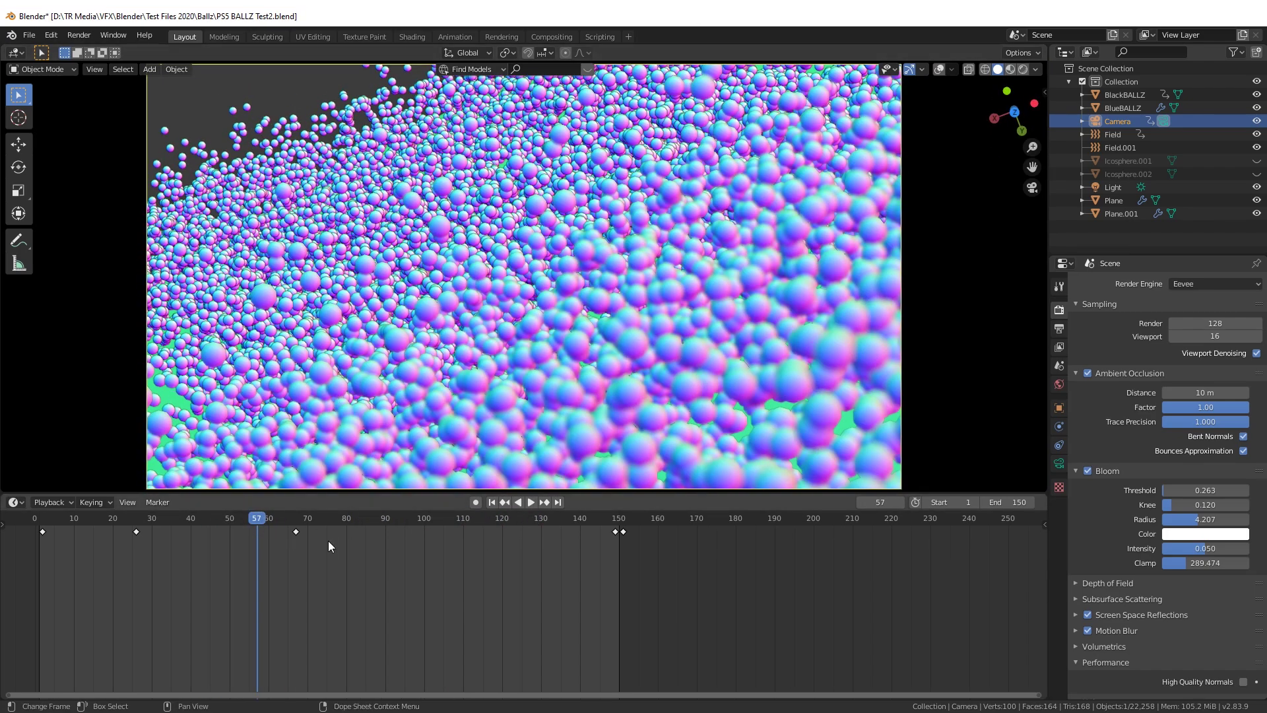
mouse_move(254, 520)
mouse_down()
mouse_move(230, 525)
mouse_move(249, 528)
mouse_up()
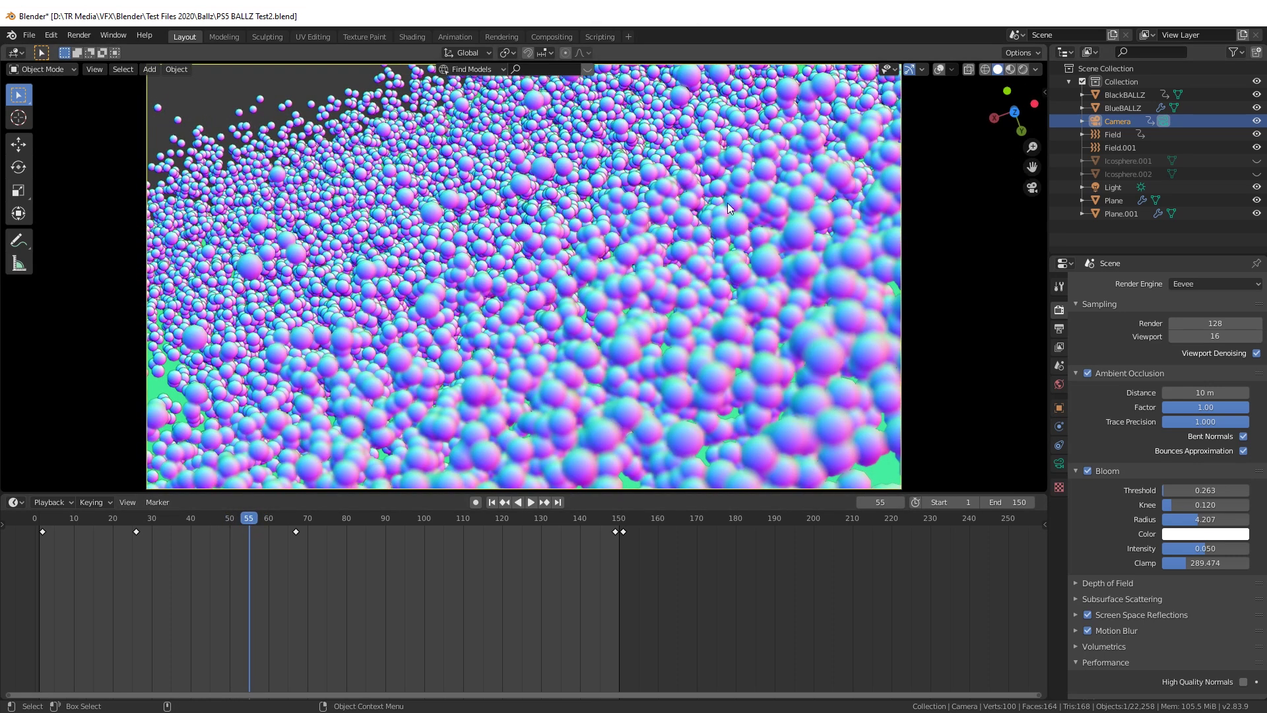
- Switch to rendered shading and briefly hide, then restore, the BlackBALLZ particles
key(z)
click(763, 135)
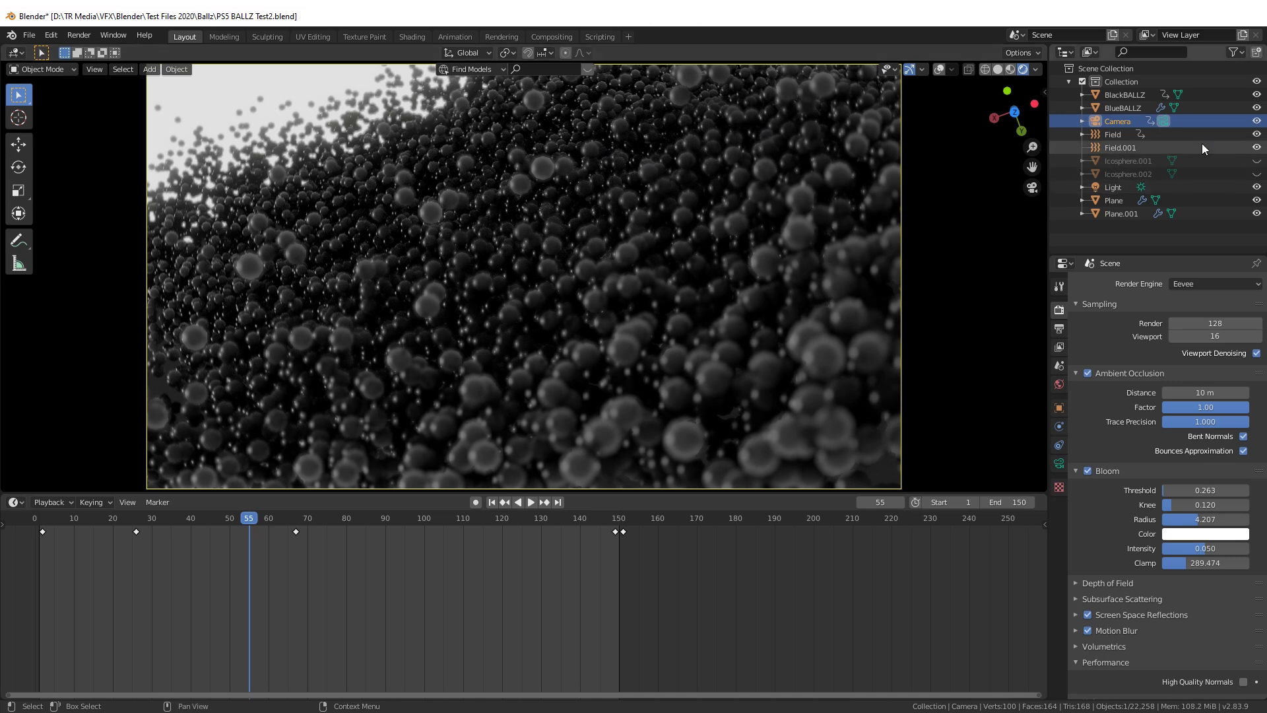
click(1161, 94)
key(h)
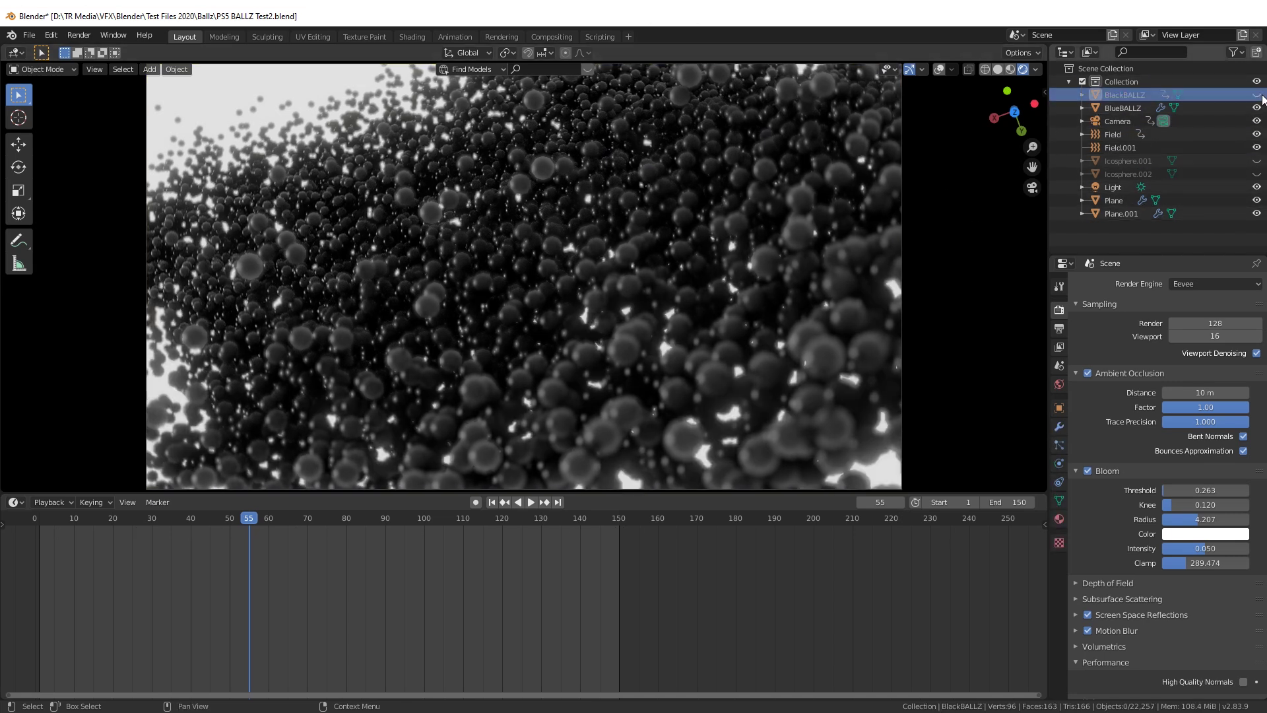
click(1256, 94)
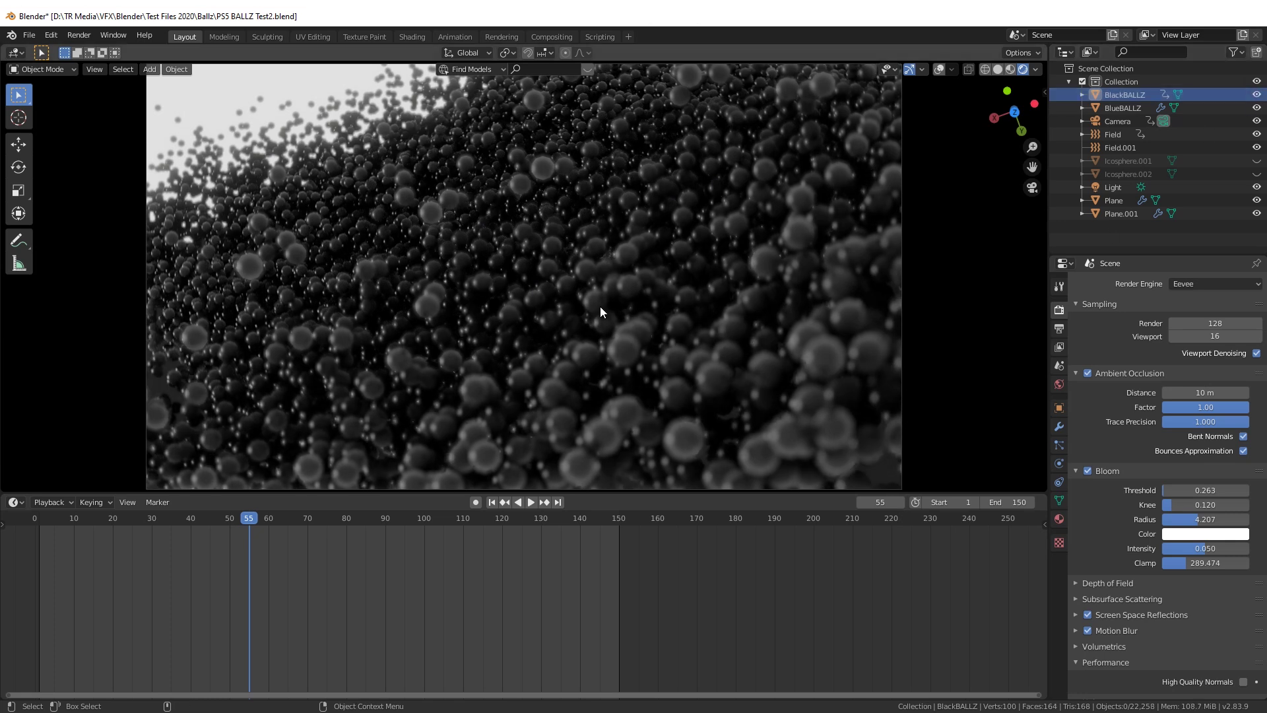
- Play and scrub the camera animation, then play from frame 80 through to frame 150
key(space)
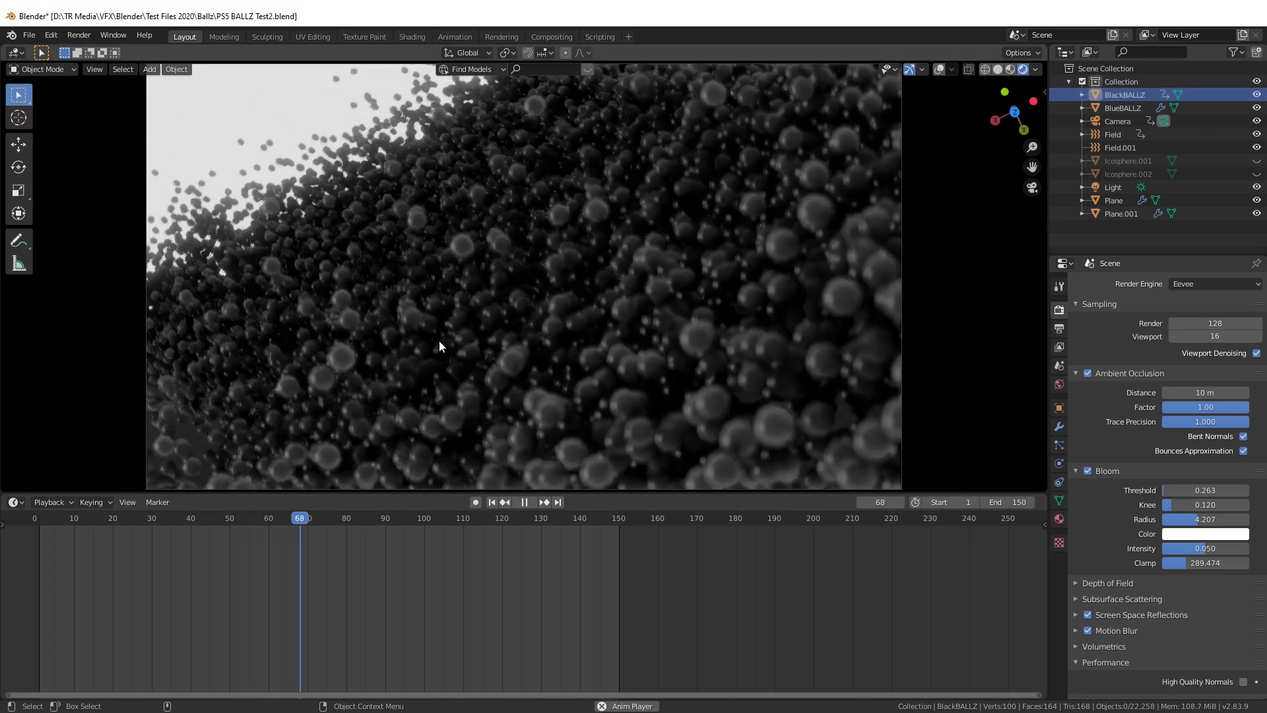
key(space)
key(space)
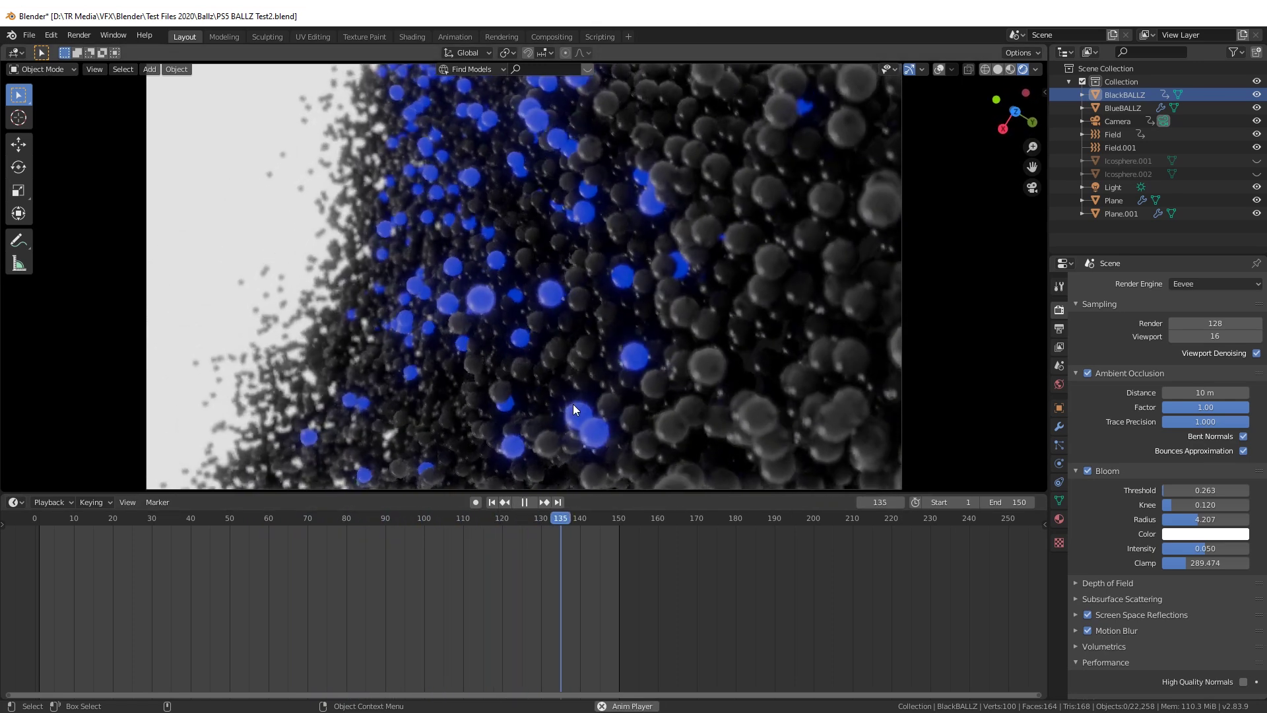
click(557, 522)
key(Escape)
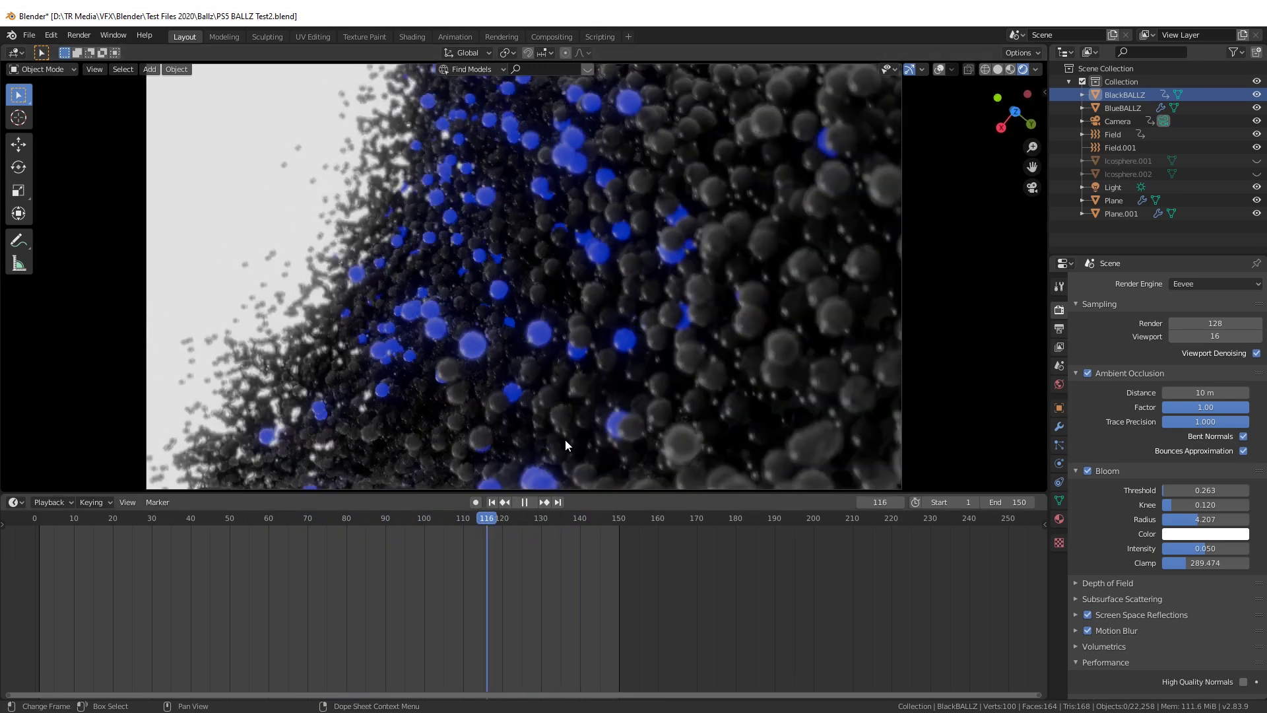
click(1115, 96)
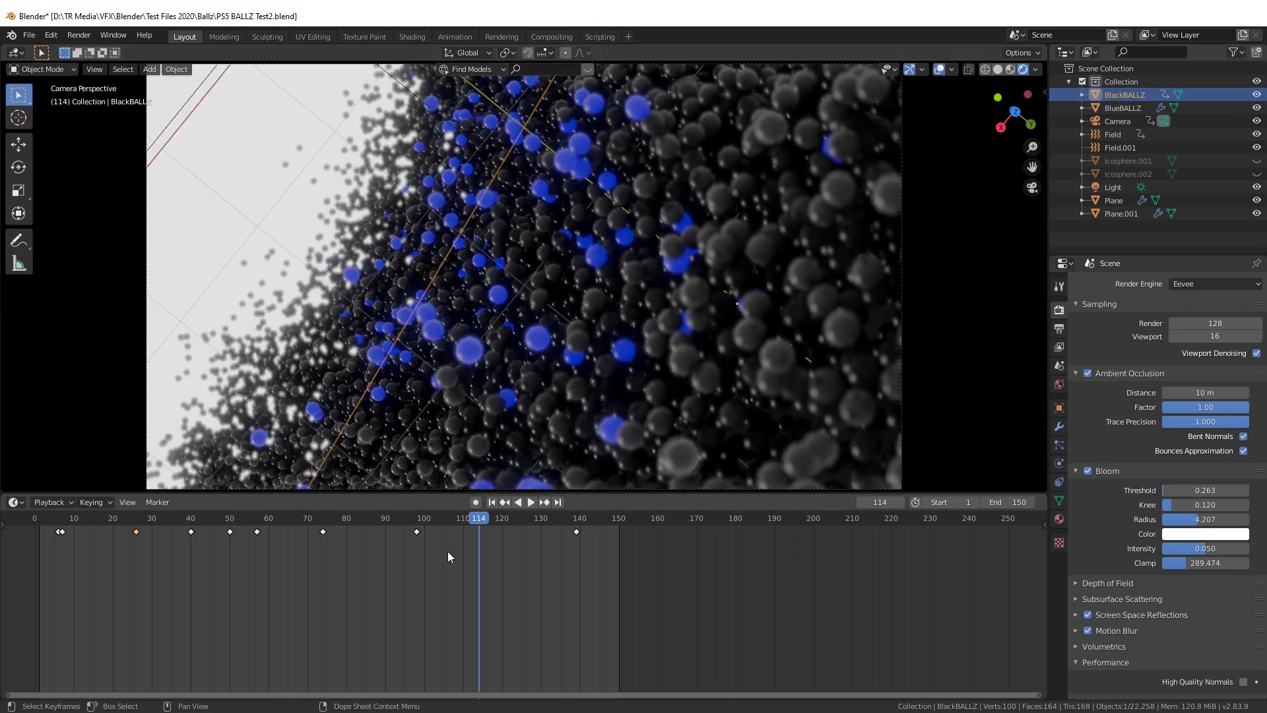
drag(450, 520, 347, 508)
key(space)
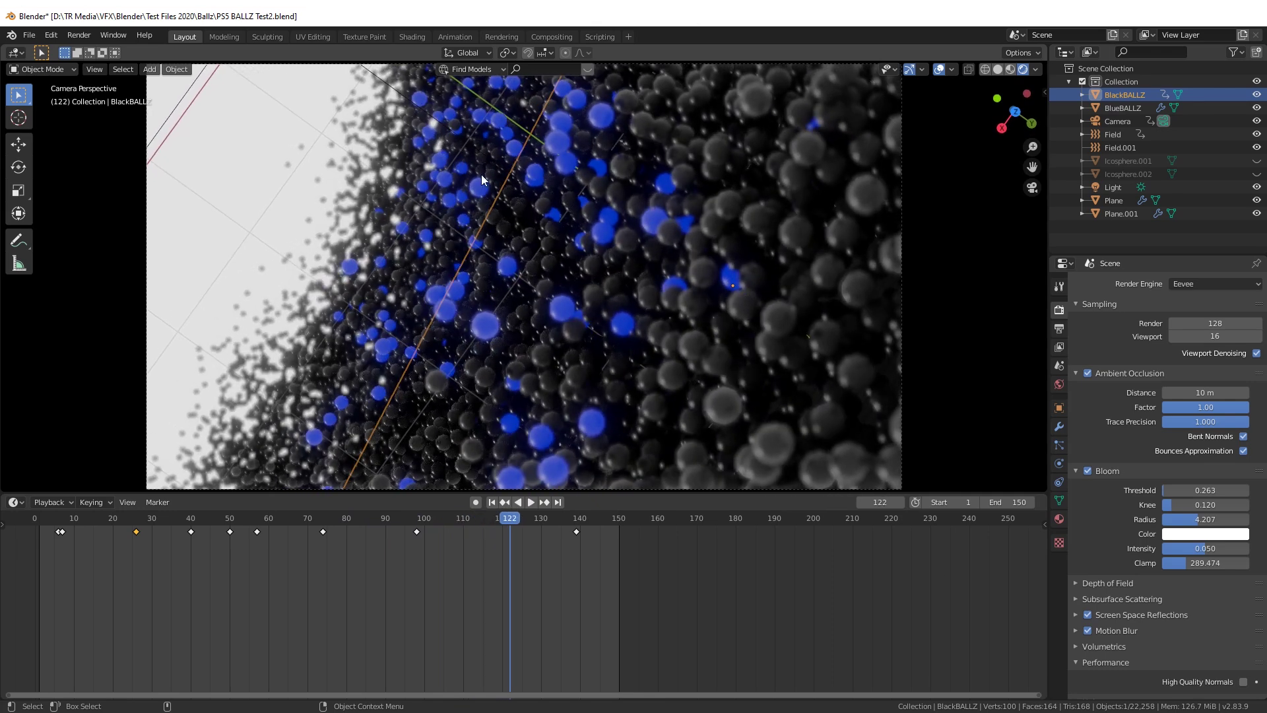
key(space)
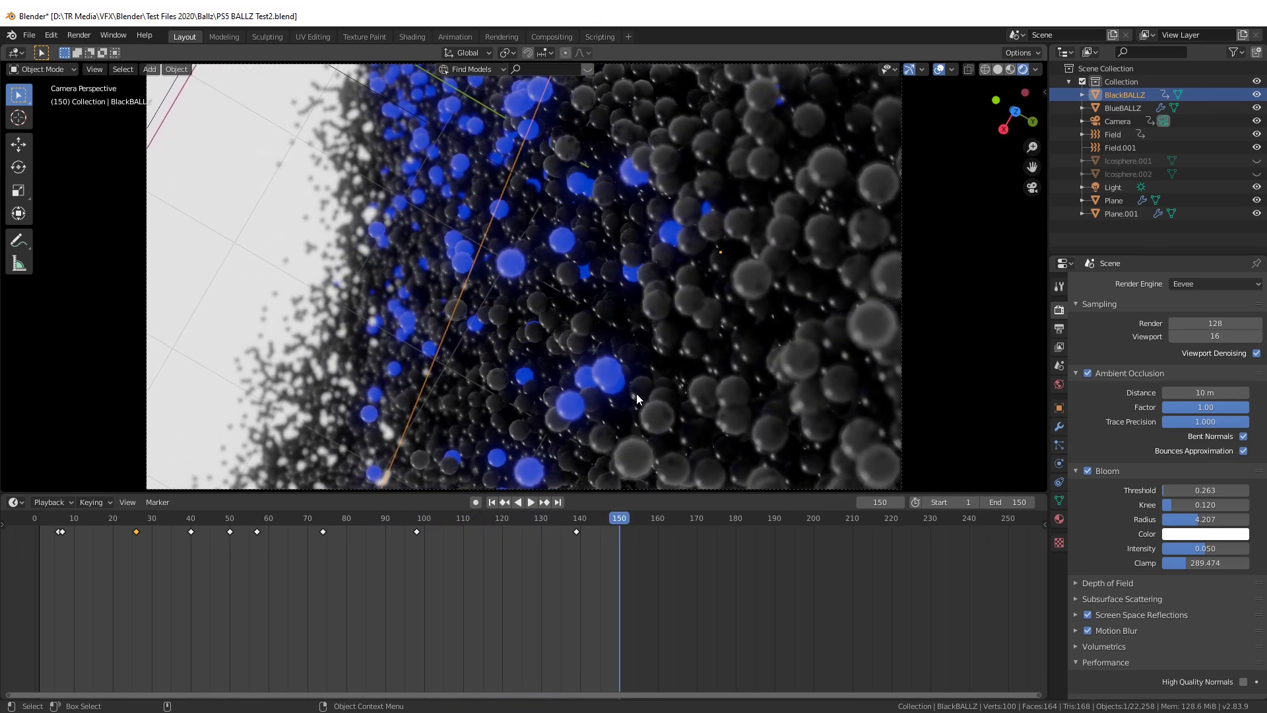
scroll(571, 266, down, 2)
- Orbit out of camera view, replay the animation, and compare against the PS5 trailer in Firefox
middle_drag(570, 268, 549, 303)
scroll(549, 302, up, 2)
key(space)
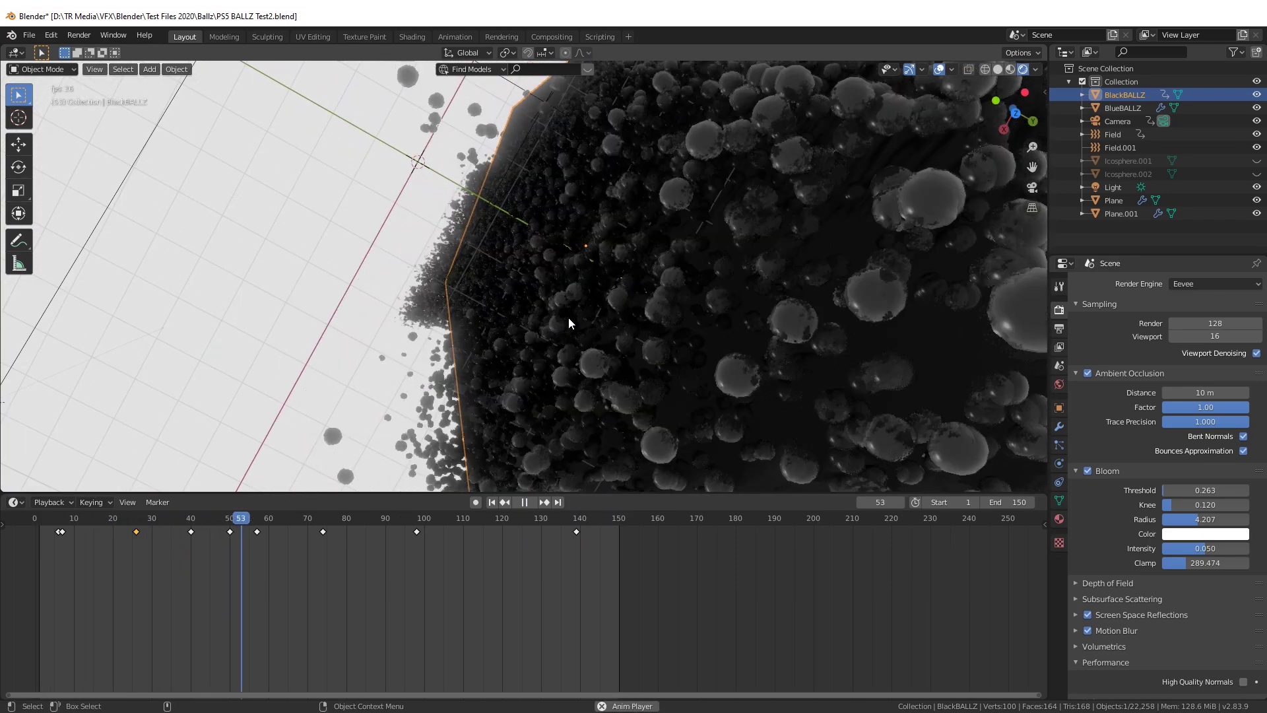
key(alt+Tab)
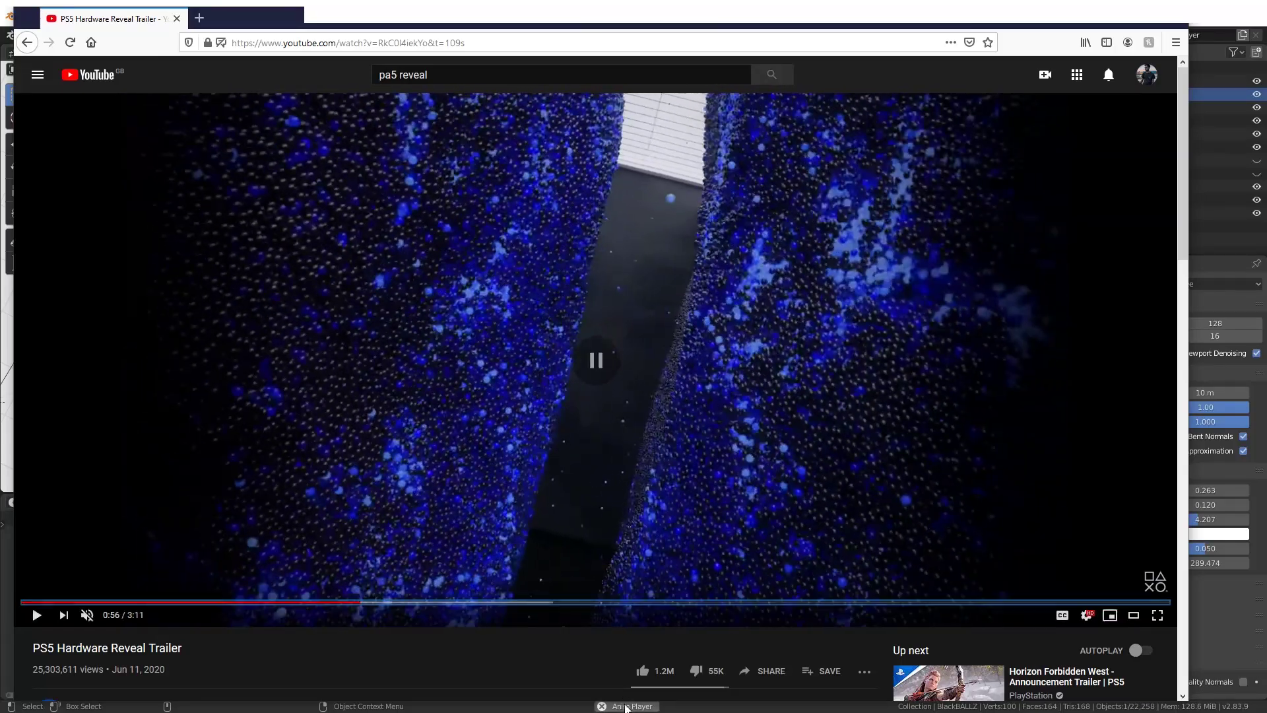
key(alt+Tab)
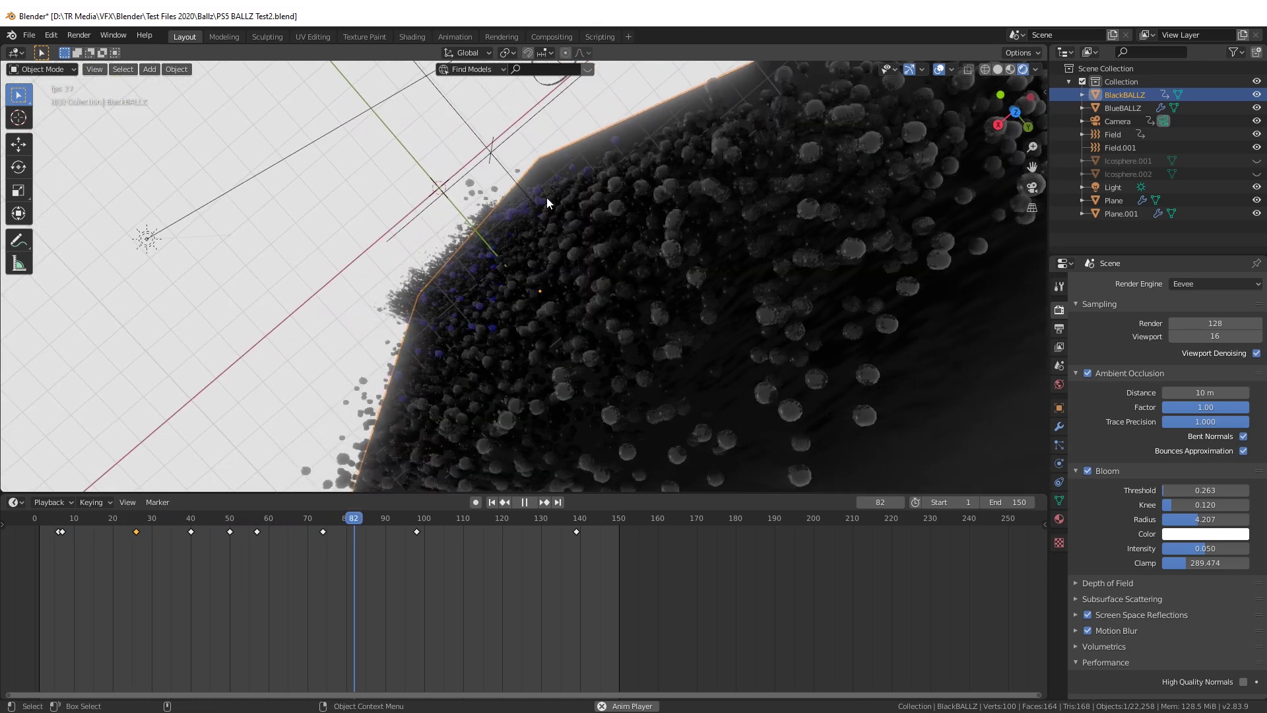
- Stop at frame 110 in solid shading from a low side view, then resume the YouTube trailer
key(space)
key(z)
click(640, 240)
middle_drag(513, 419, 489, 373)
key(alt+Tab)
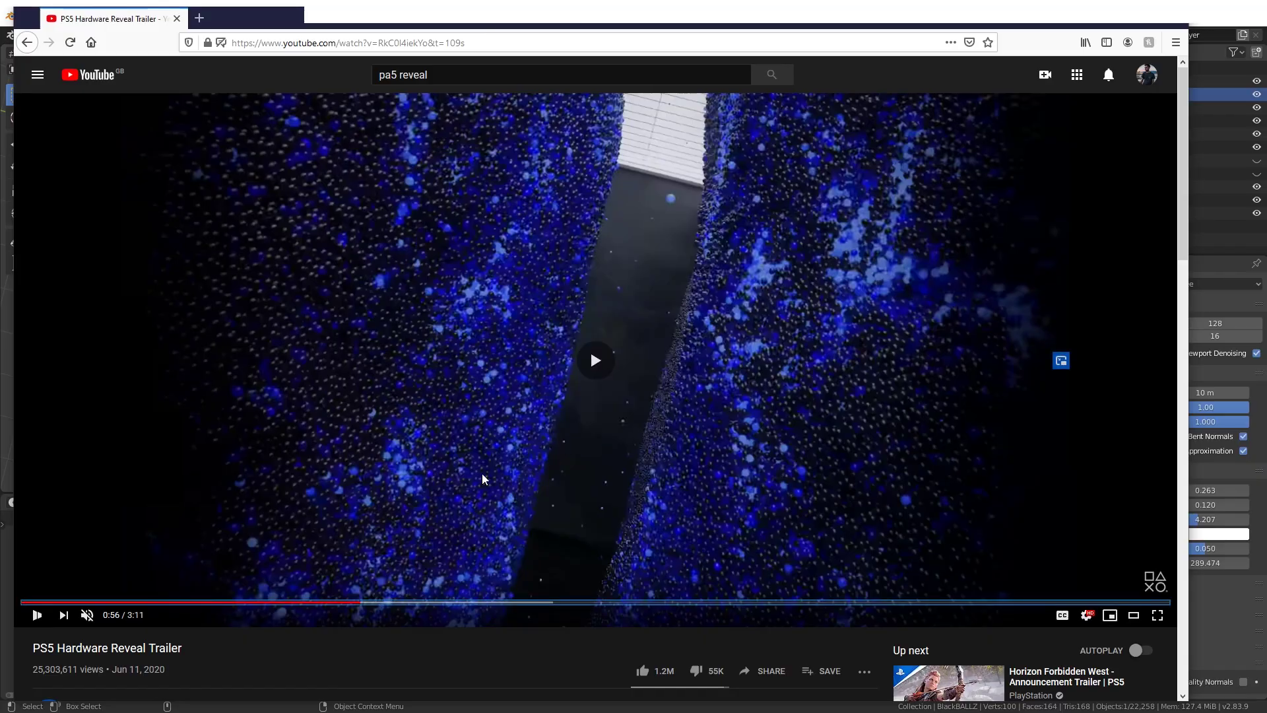
click(565, 442)
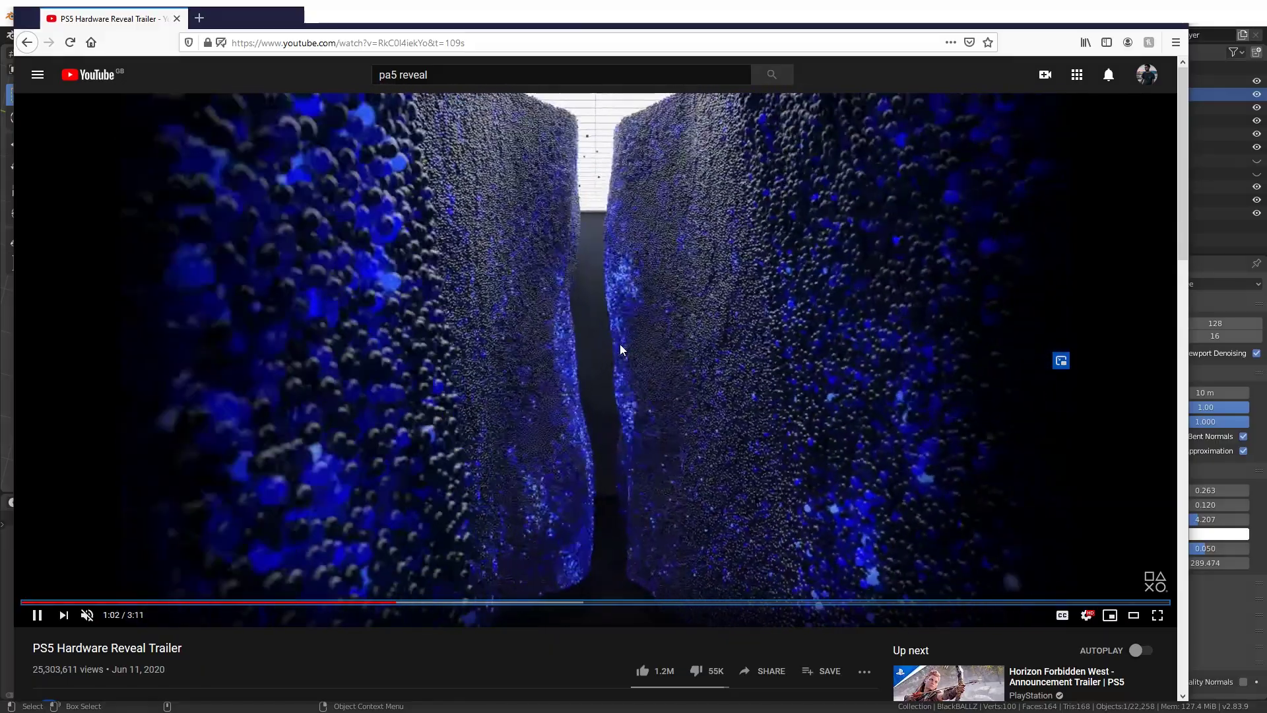
- Pause the trailer on the parted ball walls and return to the Blender particle scene
click(620, 348)
key(alt+Tab)
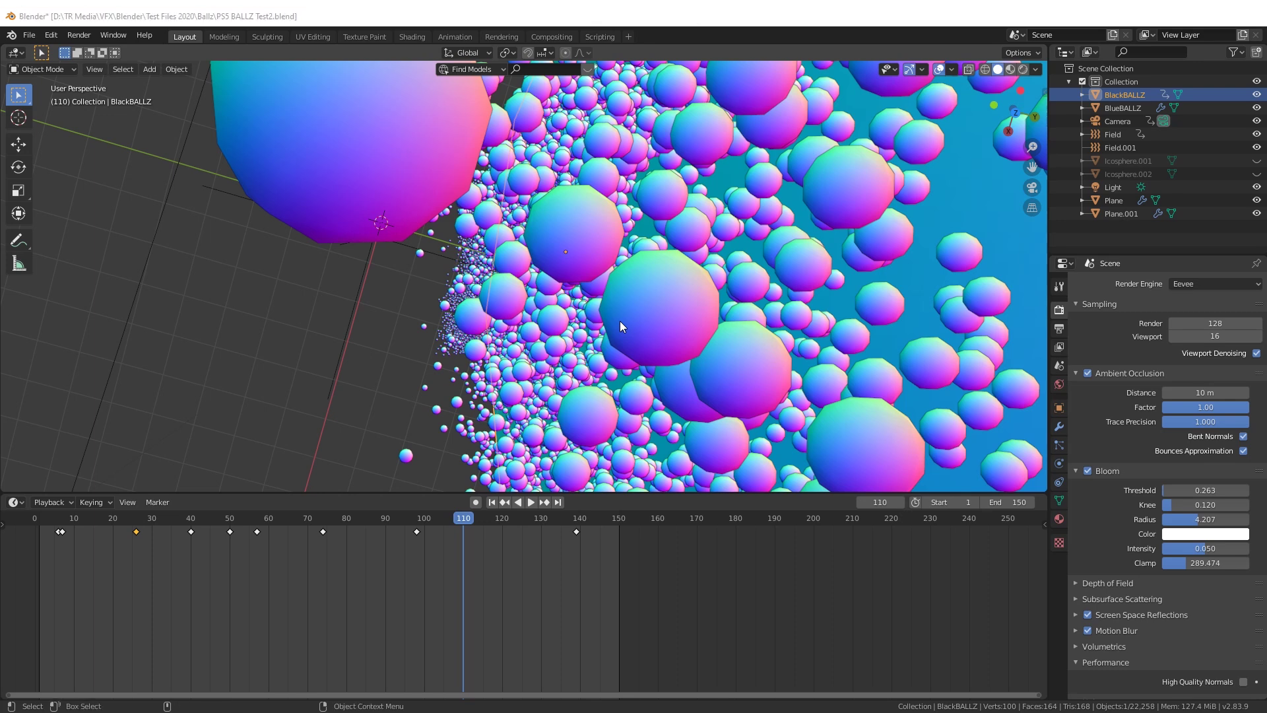
key(alt+Tab)
key(alt+Tab)
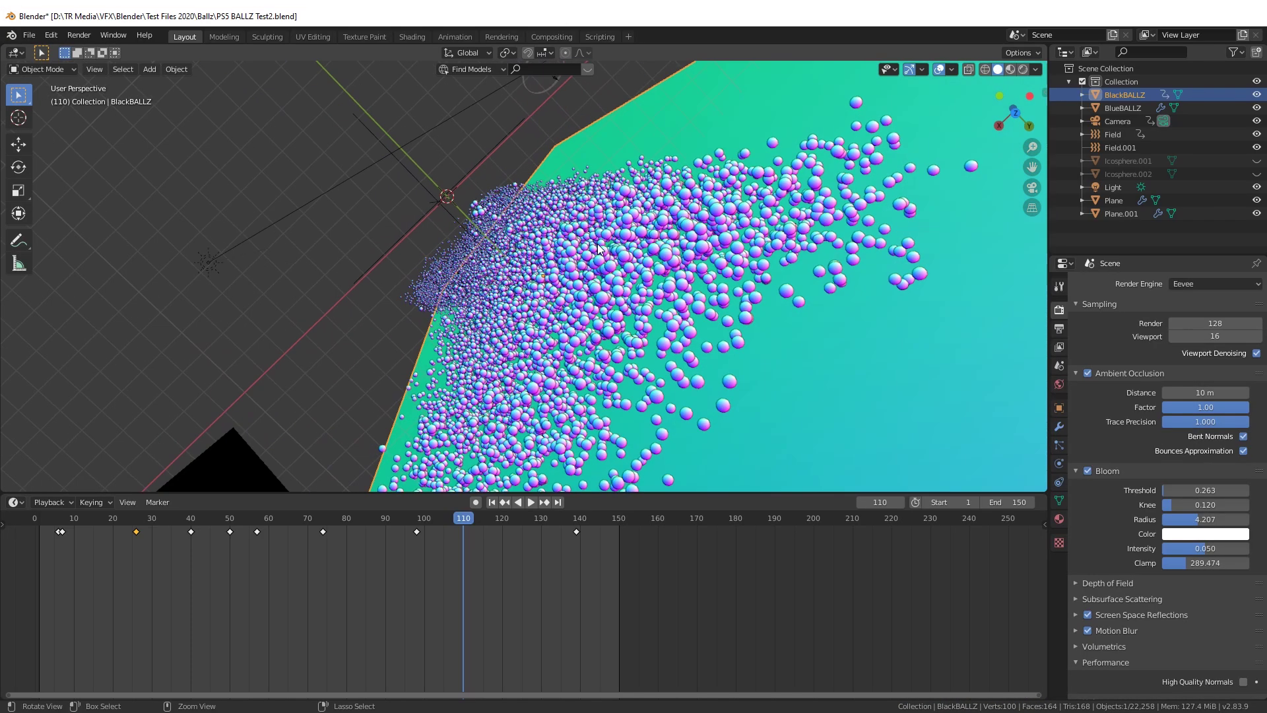